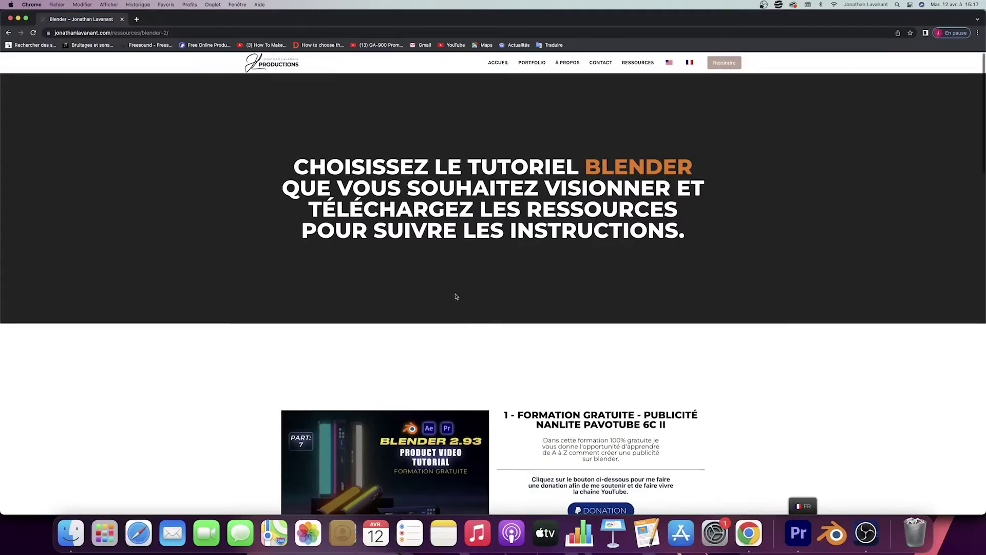
# - Browse the Blender tutorial resources page and the YouTube channel's home page
pyautogui.scroll(-5, 456, 296)
pyautogui.scroll(-4, 455, 297)
pyautogui.scroll(-6, 456, 296)
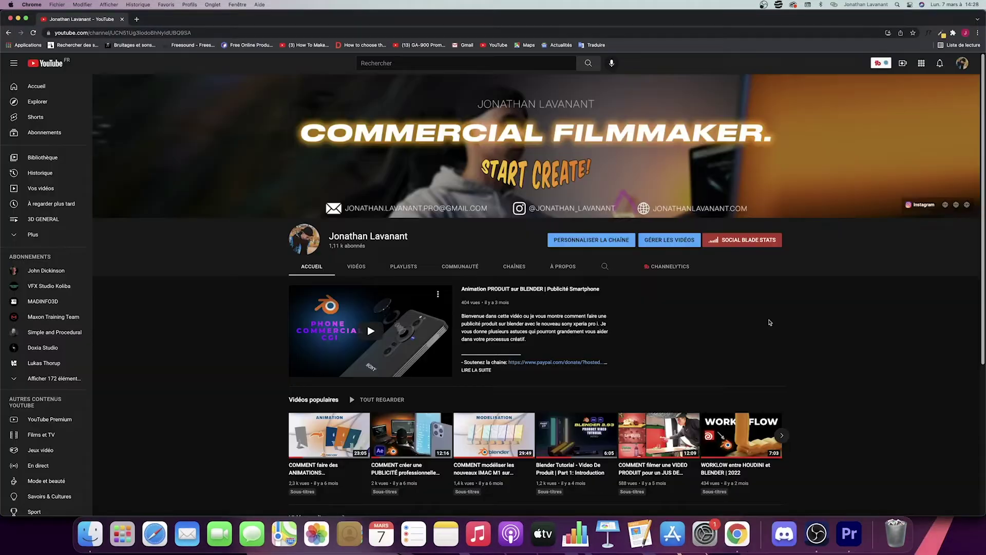
pyautogui.scroll(-2, 770, 322)
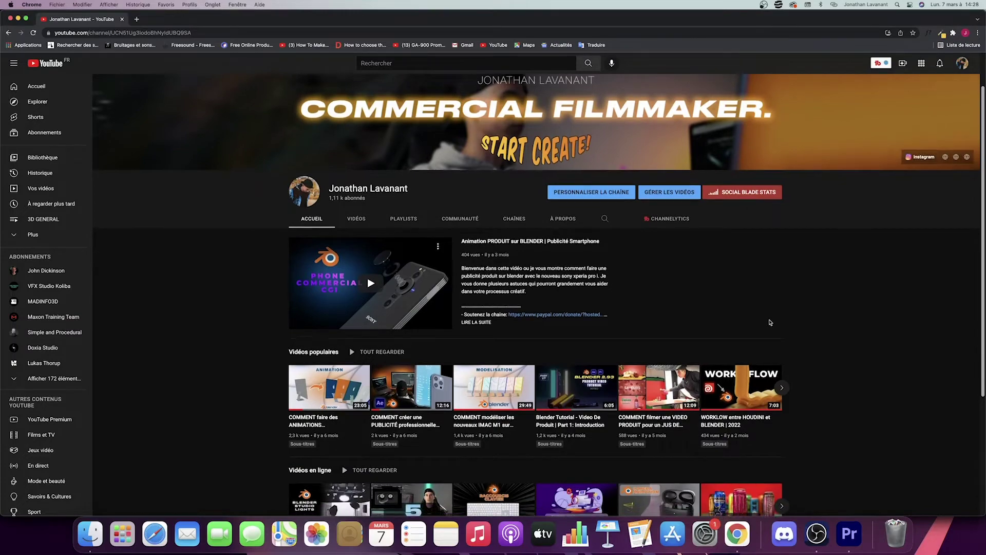
pyautogui.scroll(-3, 770, 322)
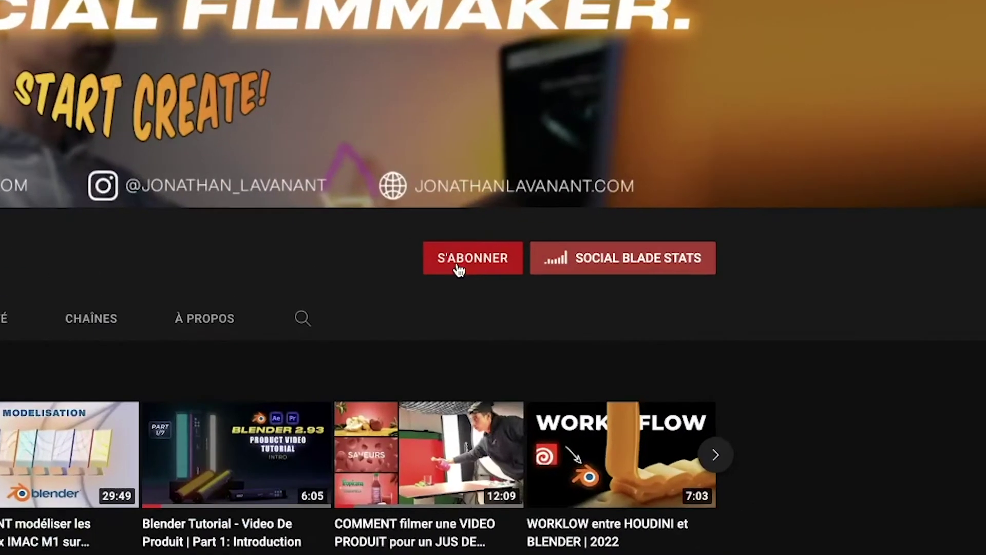
# - Subscribe to the YouTube channel and set its notifications to Toutes
pyautogui.click(458, 264)
pyautogui.click(508, 261)
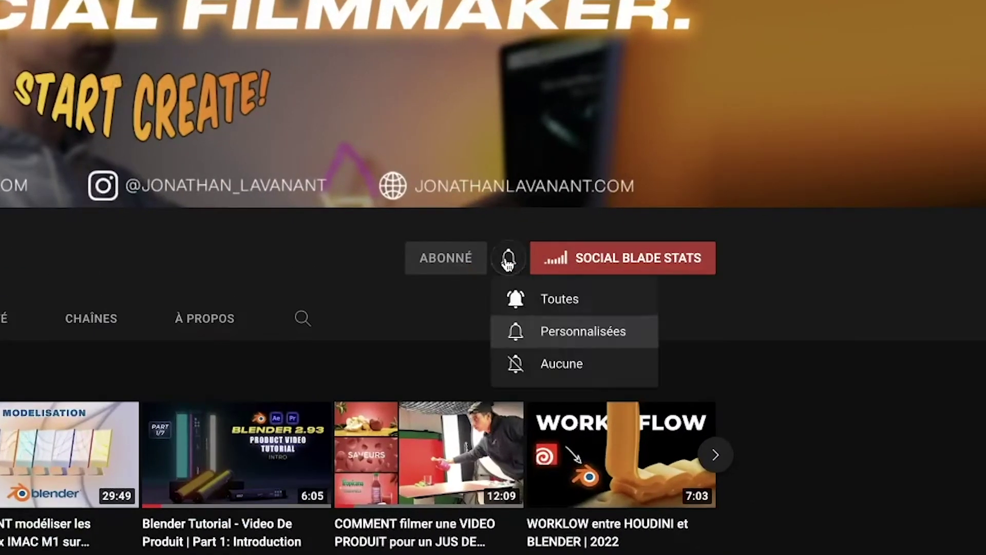
pyautogui.click(569, 307)
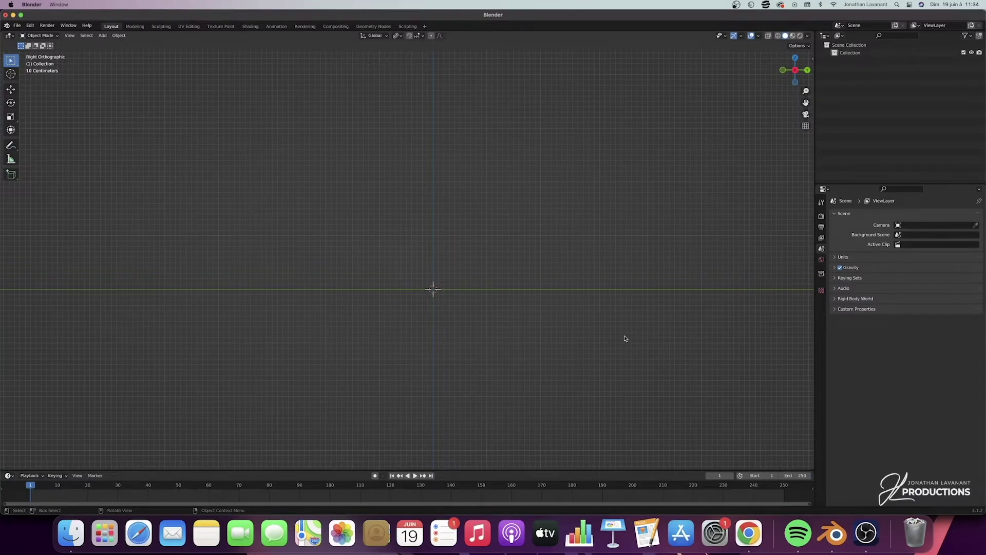
# - In Blender, add a cube mesh and raise it along Z until its base rests on the ground line
pyautogui.hotkey('shift', 'a')
pyautogui.moveTo(524, 294)
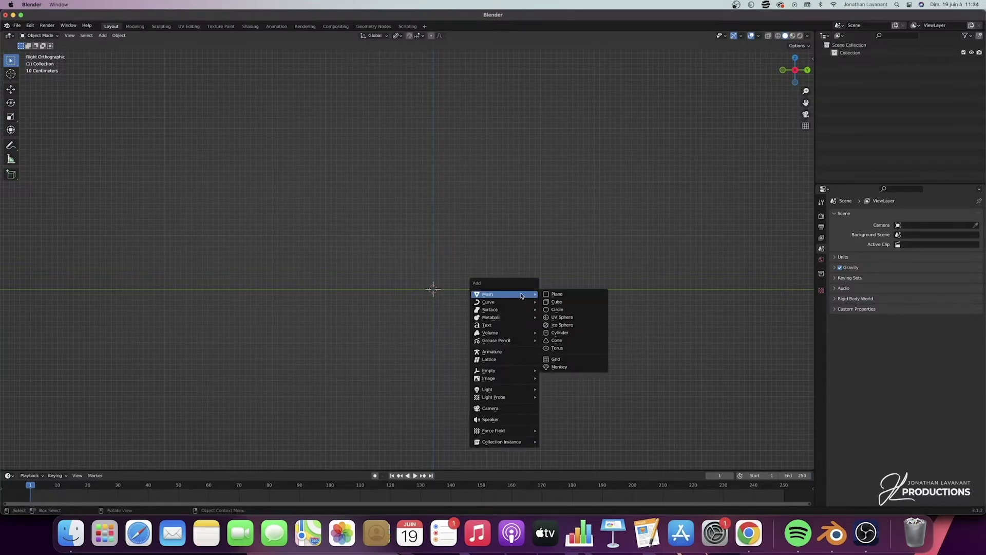
pyautogui.click(567, 302)
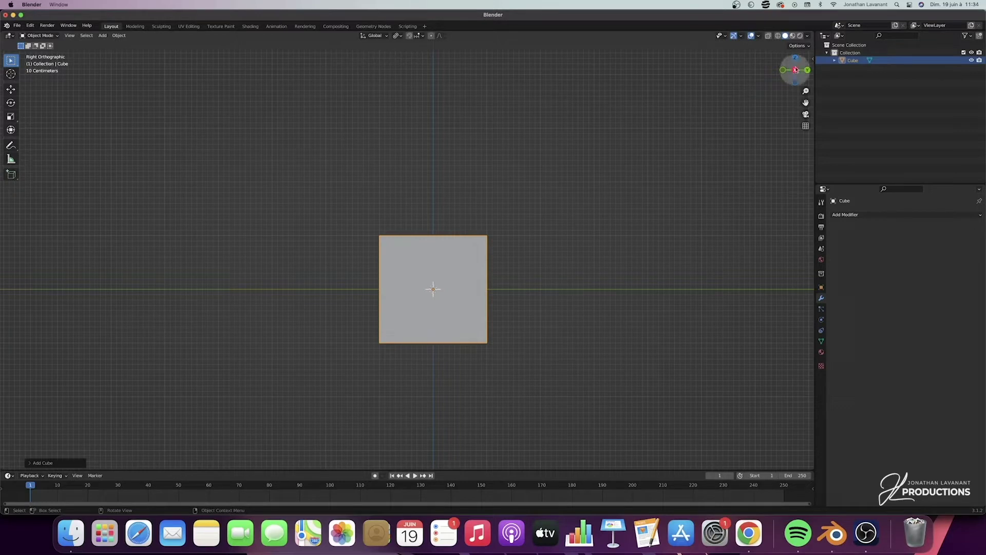
pyautogui.moveTo(804, 91); pyautogui.dragTo(802, 79)
pyautogui.press('g')
pyautogui.press('z')
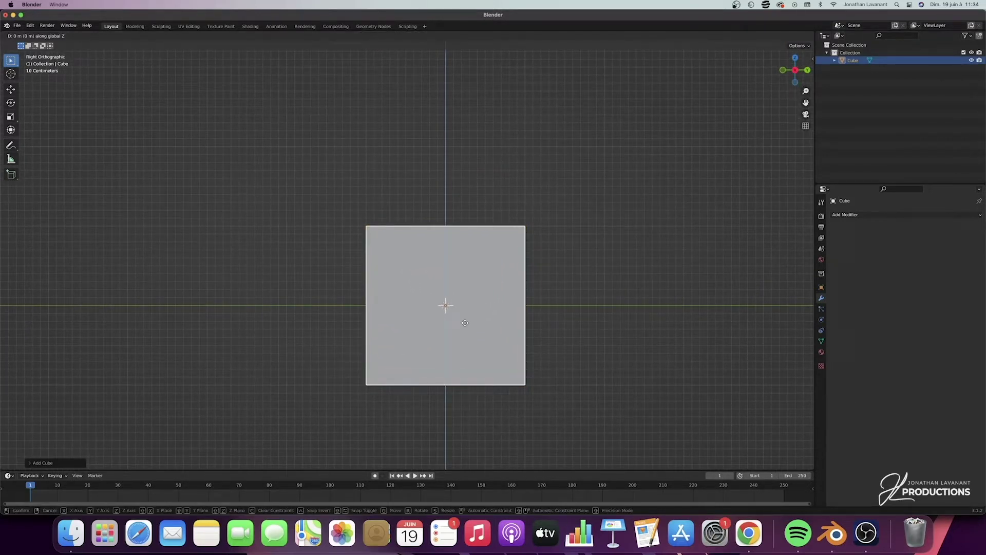
pyautogui.click(488, 274)
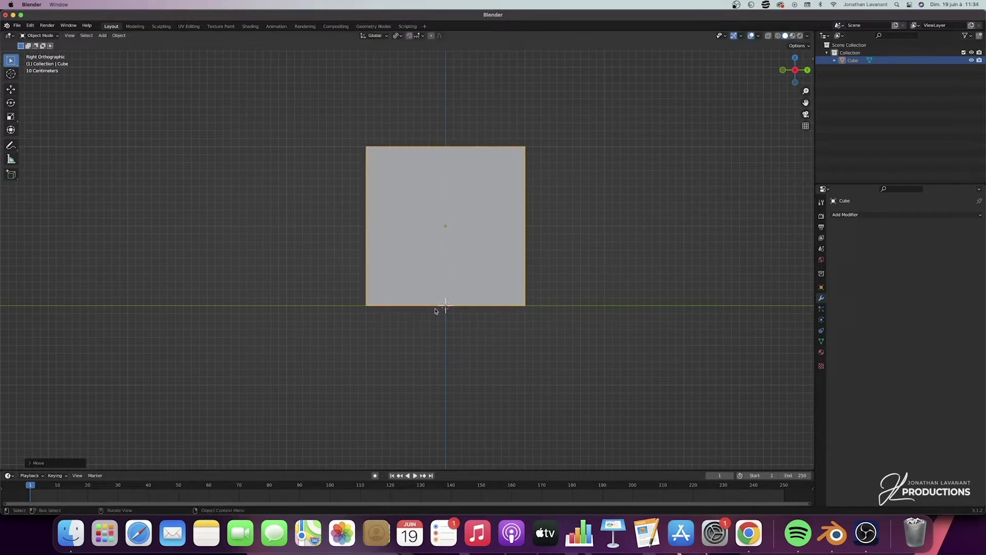
# - In Edit Mode, lower the cube's top face about 1.8 m along Z to form a thin slab
pyautogui.moveTo(601, 181); pyautogui.dragTo(550, 188, button='middle')
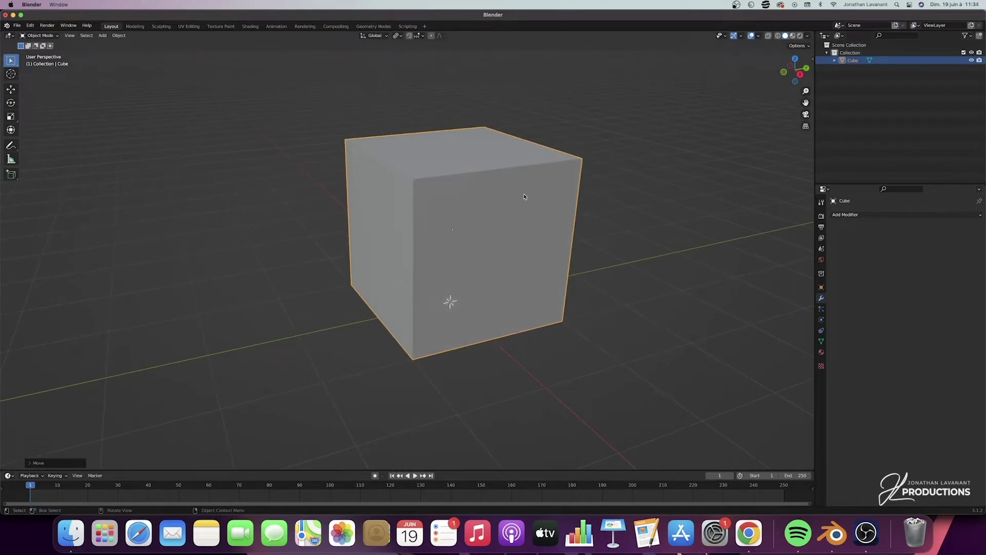
pyautogui.press('Tab')
pyautogui.click(80, 36)
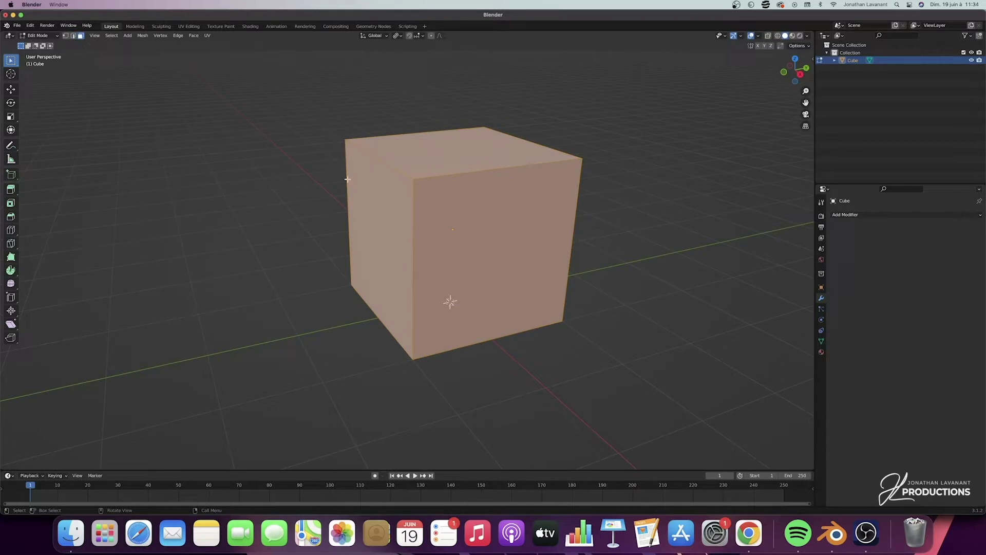
pyautogui.click(451, 150)
pyautogui.click(800, 74)
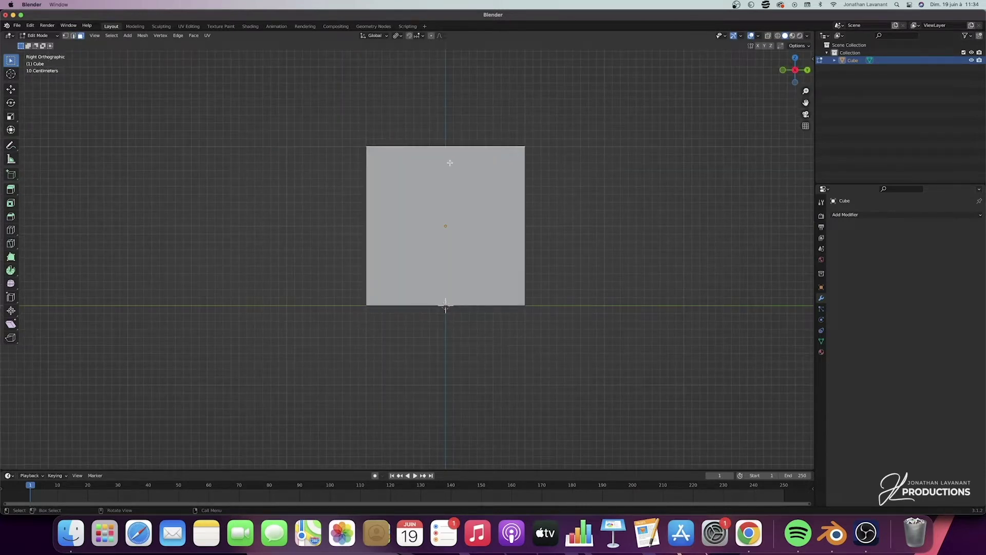
pyautogui.press('g')
pyautogui.press('z')
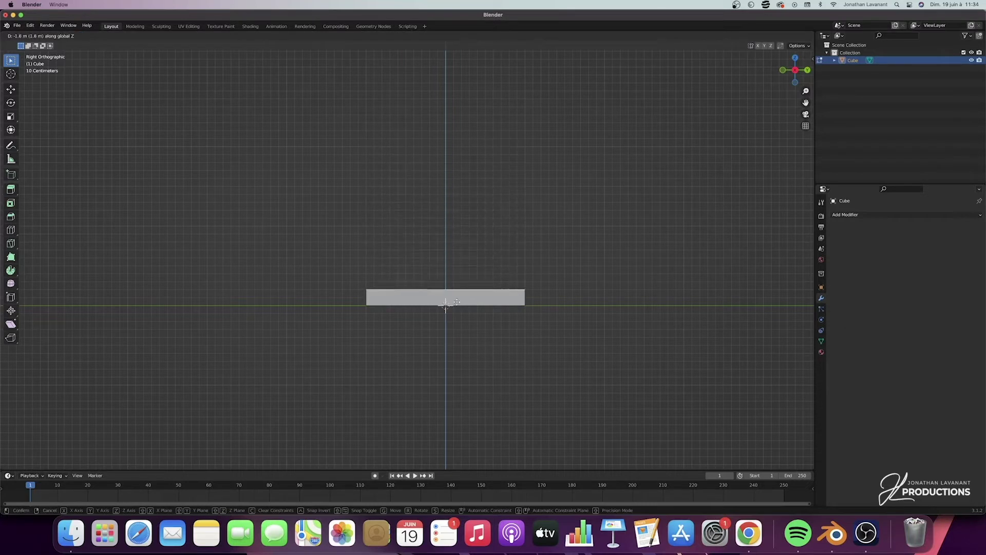
pyautogui.click(454, 308)
# - Divide the slab along its X direction with 27 evenly spaced loop cuts
pyautogui.hscroll(-5, 446, 295)
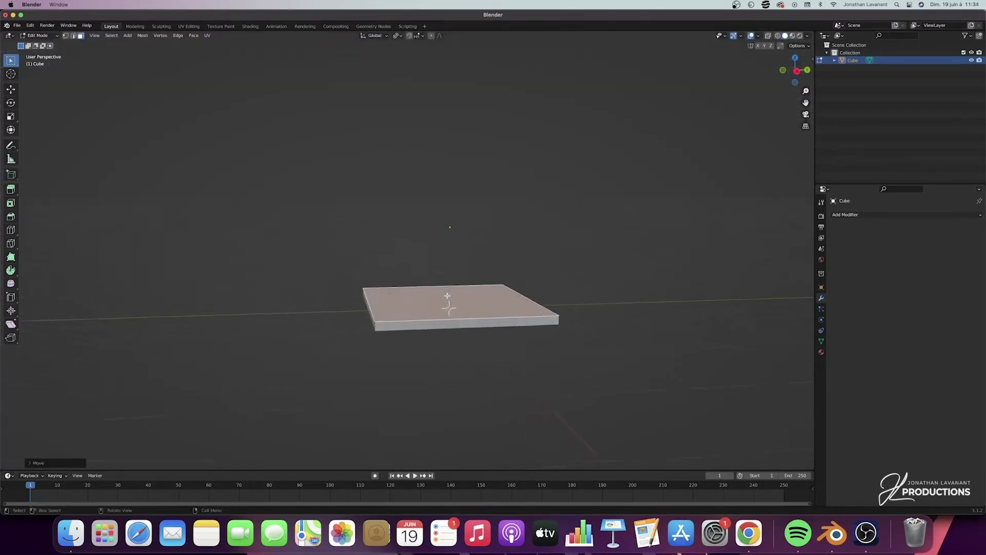
pyautogui.hscroll(-5, 447, 296)
pyautogui.scroll(-5, 446, 296)
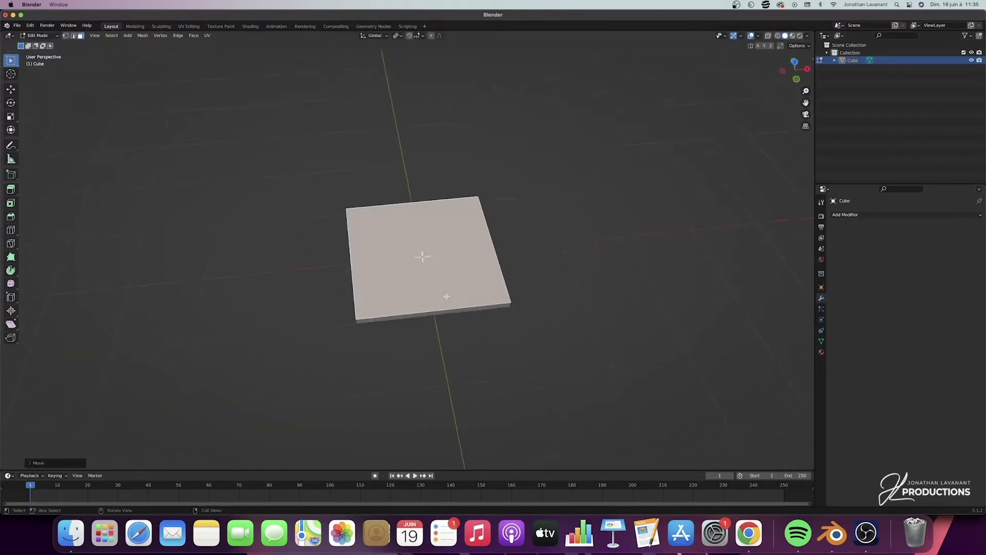
pyautogui.click(796, 70)
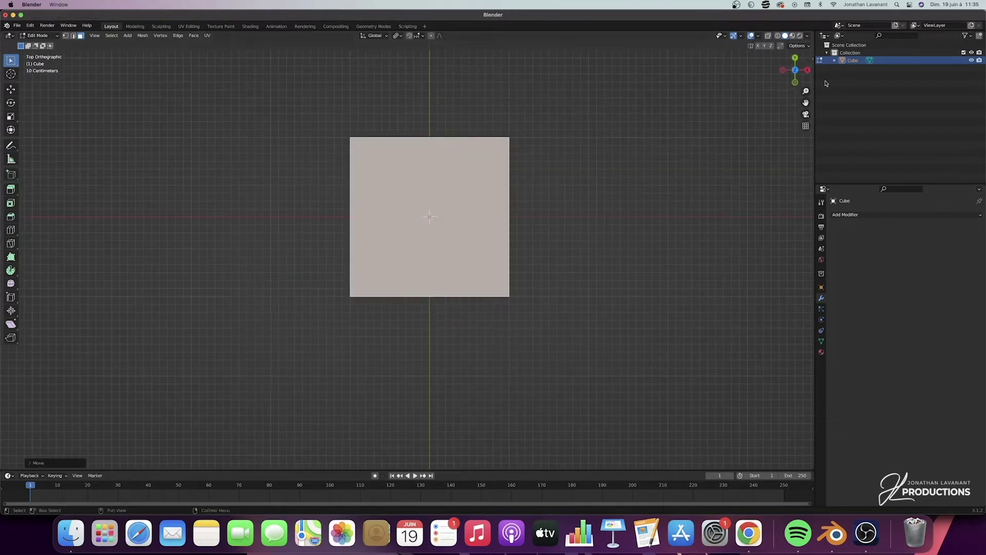
pyautogui.moveTo(806, 92); pyautogui.dragTo(806, 126)
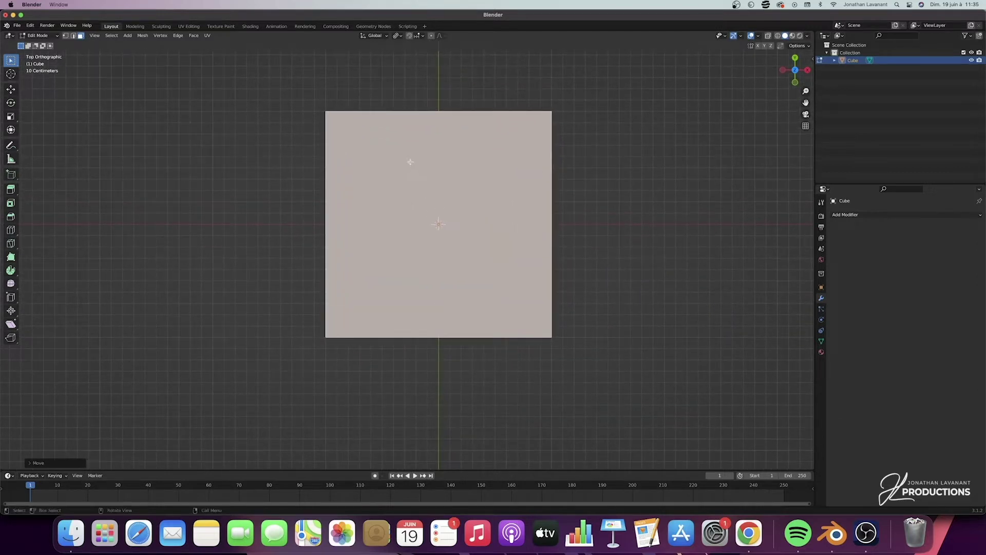
pyautogui.hotkey('ctrl', 'r')
pyautogui.scroll(20, 438, 110)
pyautogui.scroll(5, 438, 110)
pyautogui.click(438, 110)
pyautogui.rightClick(438, 110)
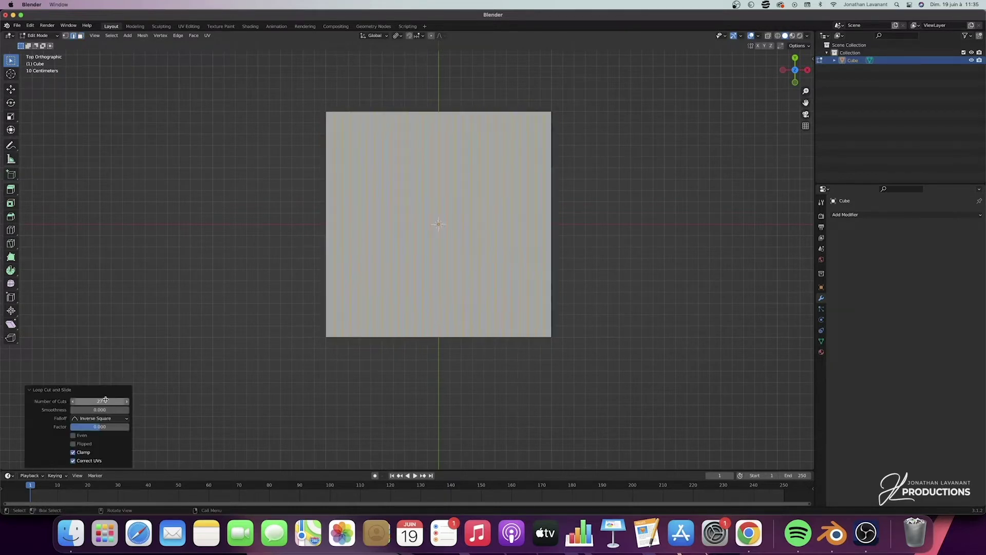
pyautogui.click(28, 389)
# - Add a single loop cut through the middle of the slab, perpendicular to the existing cuts
pyautogui.moveTo(384, 305); pyautogui.dragTo(434, 334, button='middle')
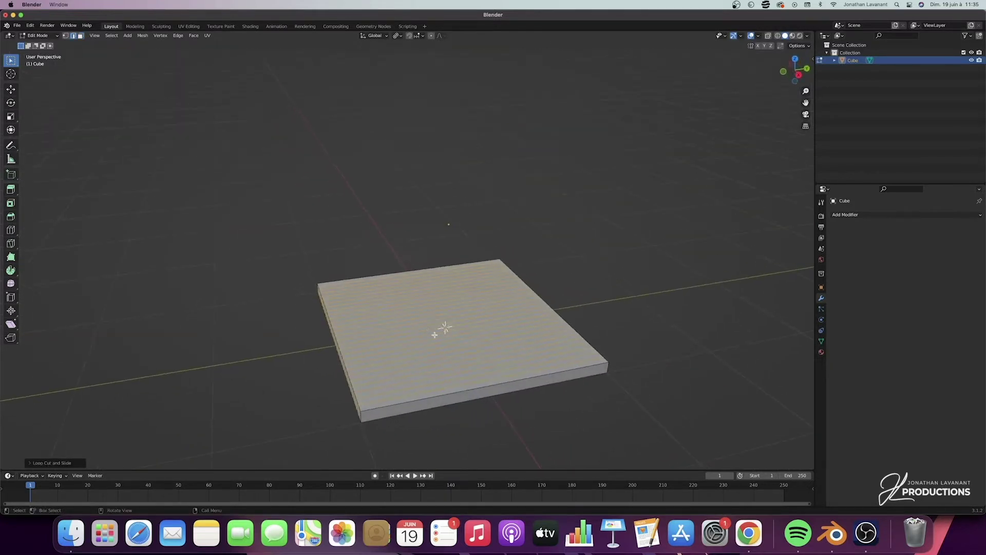
pyautogui.hotkey('ctrl', 'r')
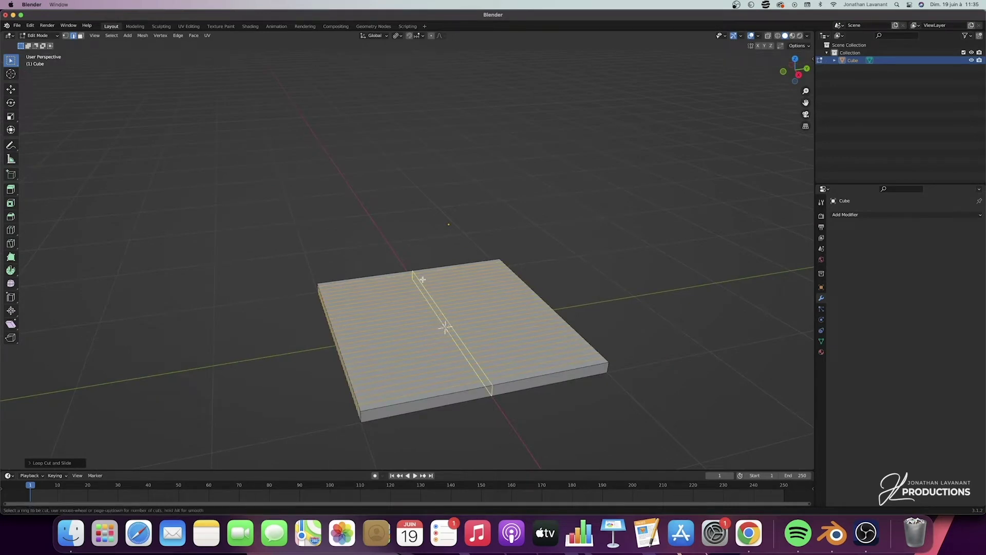
pyautogui.click(422, 279)
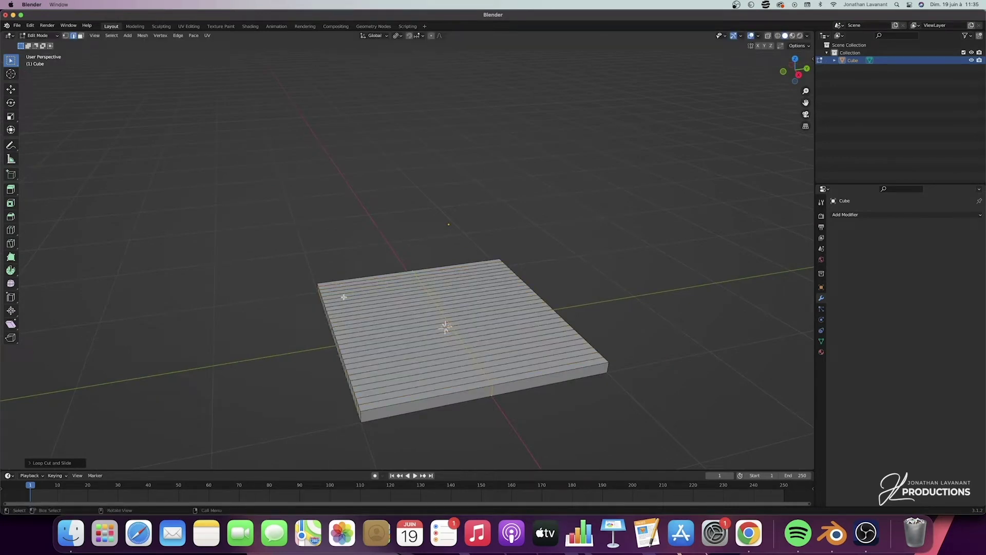
# - Delete the outer vertices on the slab's negative Y side, keeping only the half beyond the central cut
pyautogui.press('Tab')
pyautogui.press('Tab')
pyautogui.click(66, 36)
pyautogui.press('a')
pyautogui.moveTo(329, 248); pyautogui.dragTo(305, 366)
pyautogui.keyDown('shift'); pyautogui.moveTo(349, 309); pyautogui.dragTo(310, 403); pyautogui.keyUp('shift')
pyautogui.moveTo(371, 377); pyautogui.dragTo(353, 430)
pyautogui.press('x')
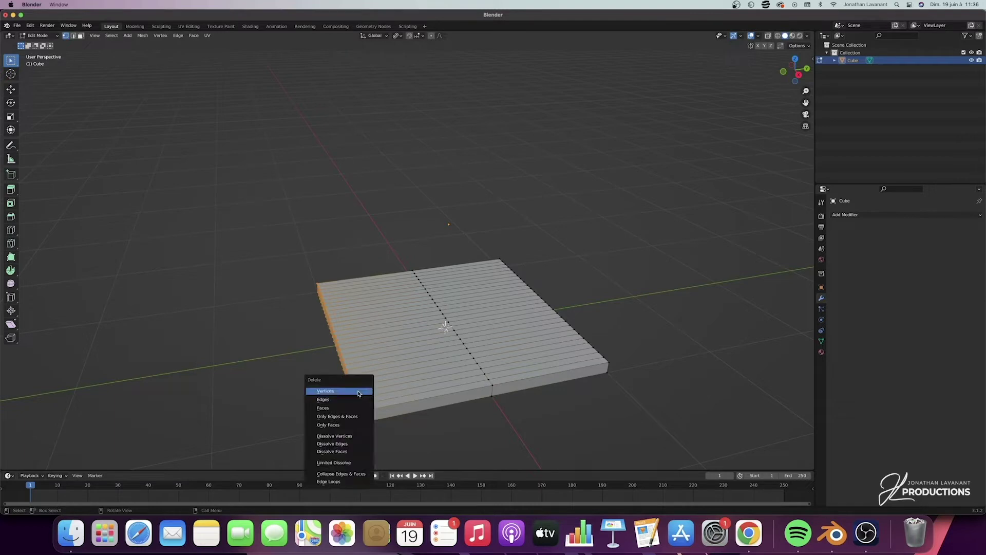
pyautogui.click(358, 393)
# - Select all vertices along the remaining half's open edge and move them 0.8 m along Y, leaving a narrow strip
pyautogui.press('Tab')
pyautogui.moveTo(383, 326); pyautogui.dragTo(382, 323, button='middle')
pyautogui.press('Tab')
pyautogui.moveTo(429, 240); pyautogui.dragTo(369, 320)
pyautogui.keyDown('shift'); pyautogui.moveTo(449, 293); pyautogui.dragTo(414, 338); pyautogui.keyUp('shift')
pyautogui.keyDown('shift'); pyautogui.moveTo(468, 313); pyautogui.dragTo(435, 374); pyautogui.keyUp('shift')
pyautogui.keyDown('shift'); pyautogui.moveTo(502, 340); pyautogui.dragTo(463, 397); pyautogui.keyUp('shift')
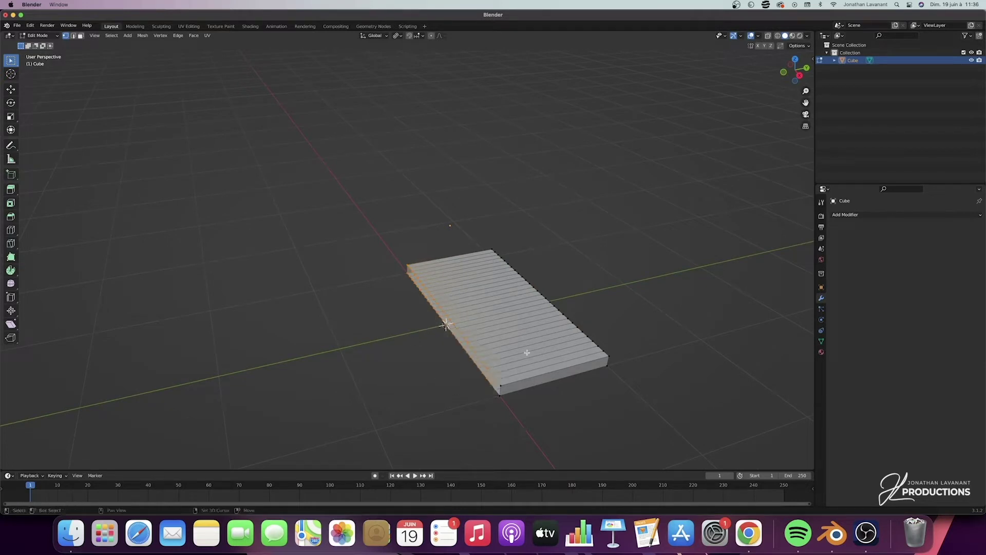
pyautogui.moveTo(521, 328); pyautogui.dragTo(546, 340, button='middle')
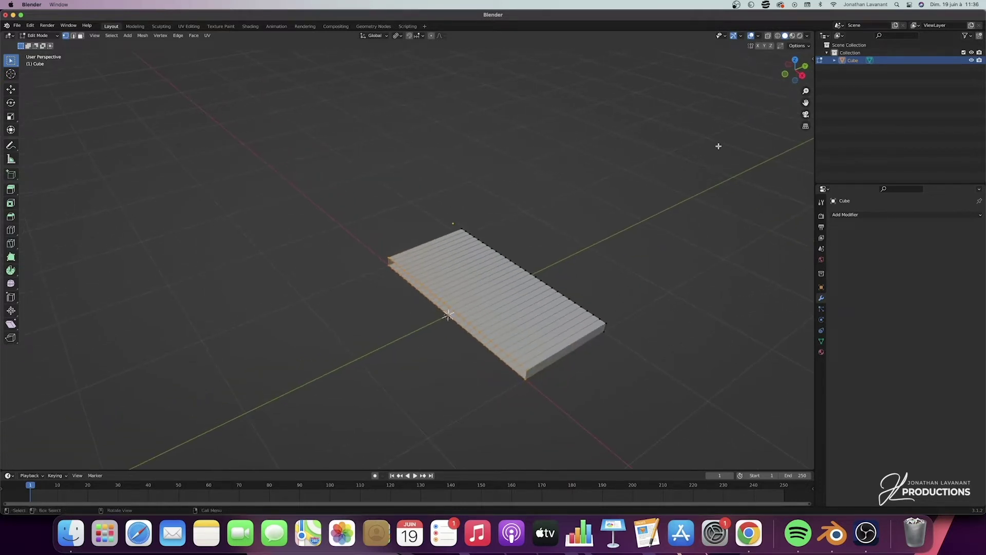
pyautogui.click(796, 60)
pyautogui.moveTo(805, 91); pyautogui.dragTo(796, 160)
pyautogui.press('g')
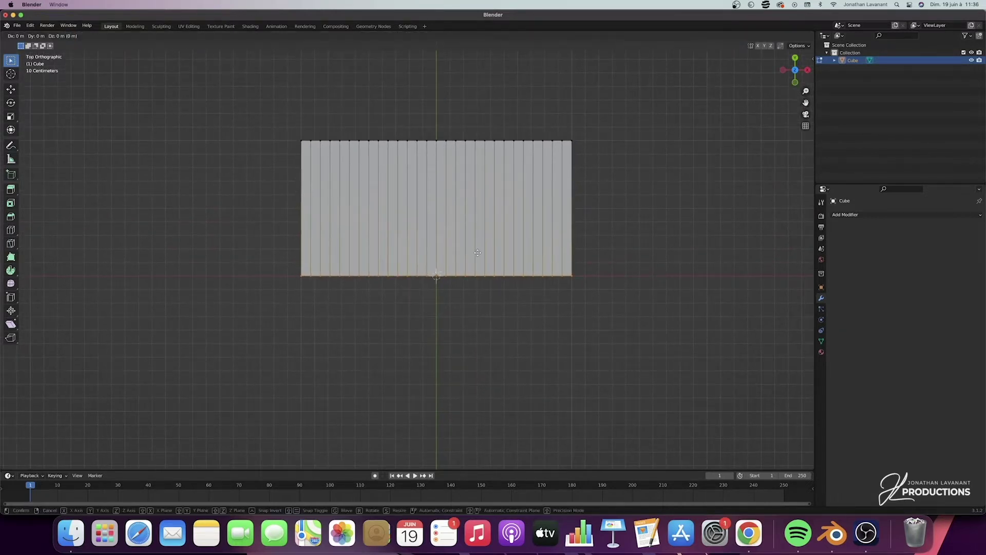
pyautogui.press('y')
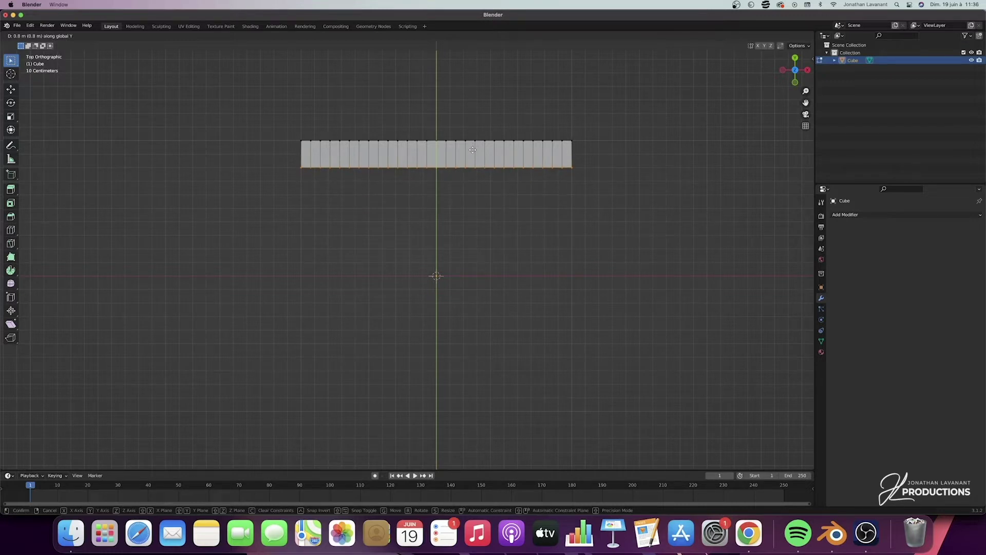
pyautogui.click(472, 150)
# - In wireframe shading, select every other vertex along the strip's outer edge and move them outward along Y to form pointed teeth
pyautogui.moveTo(492, 193); pyautogui.dragTo(634, 147, button='middle')
pyautogui.click(794, 68)
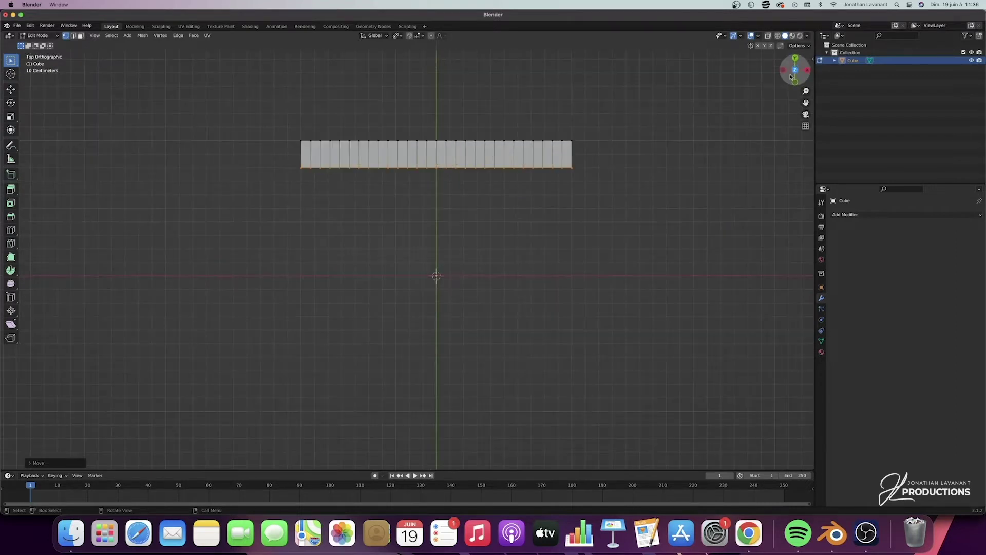
pyautogui.moveTo(805, 90)
pyautogui.mouseDown()
pyautogui.moveTo(805, 81)
pyautogui.moveTo(794, 162)
pyautogui.mouseUp()
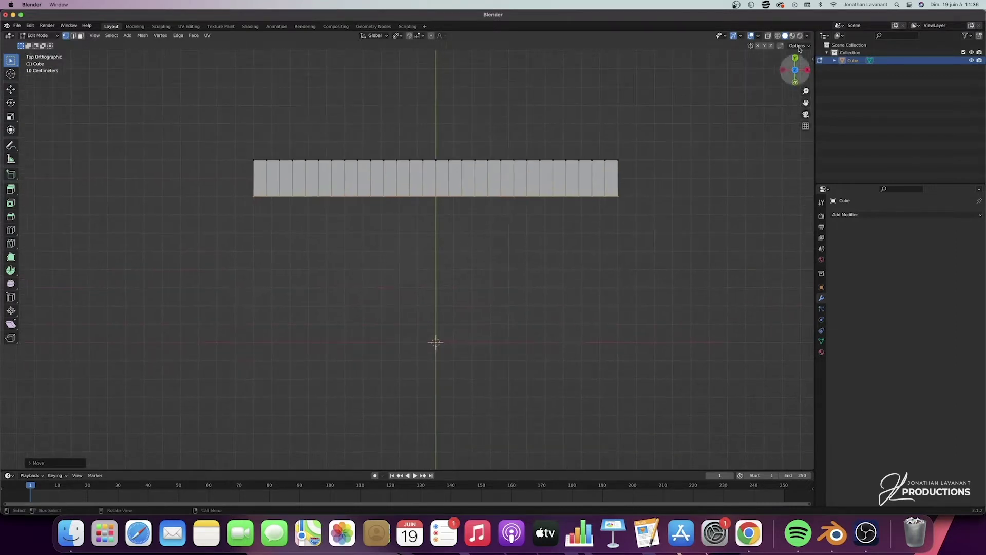
pyautogui.click(777, 36)
pyautogui.moveTo(634, 136); pyautogui.dragTo(612, 170)
pyautogui.keyDown('shift'); pyautogui.moveTo(595, 135); pyautogui.dragTo(553, 187); pyautogui.keyUp('shift')
pyautogui.keyDown('shift'); pyautogui.moveTo(548, 141); pyautogui.dragTo(482, 169); pyautogui.keyUp('shift')
pyautogui.keyDown('shift'); pyautogui.moveTo(478, 146); pyautogui.dragTo(458, 165); pyautogui.keyUp('shift')
pyautogui.press('super+z')
pyautogui.keyDown('shift'); pyautogui.moveTo(468, 147); pyautogui.dragTo(456, 167); pyautogui.keyUp('shift')
pyautogui.keyDown('shift'); pyautogui.moveTo(442, 142); pyautogui.dragTo(349, 186); pyautogui.keyUp('shift')
pyautogui.keyDown('shift'); pyautogui.moveTo(343, 145); pyautogui.dragTo(249, 167); pyautogui.keyUp('shift')
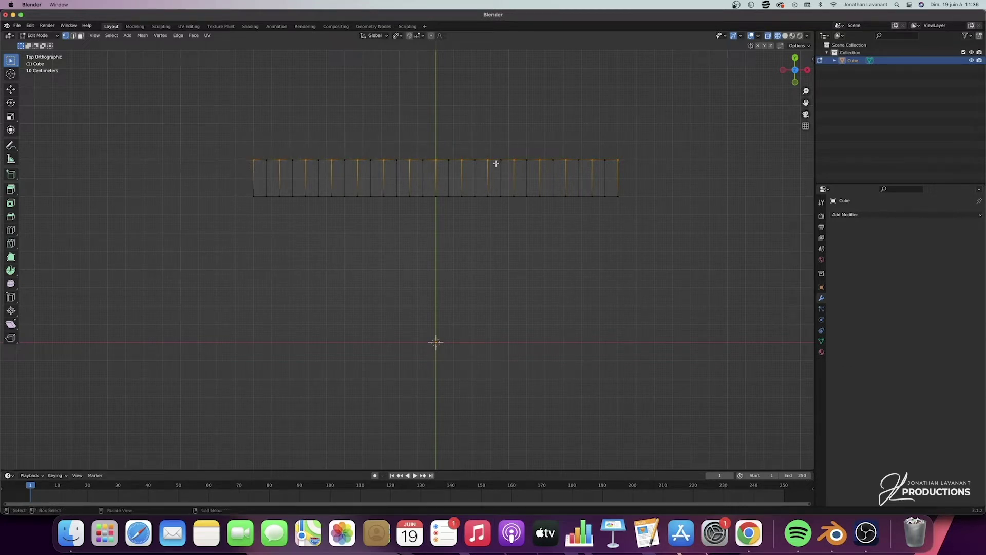
pyautogui.press('g')
pyautogui.press('y')
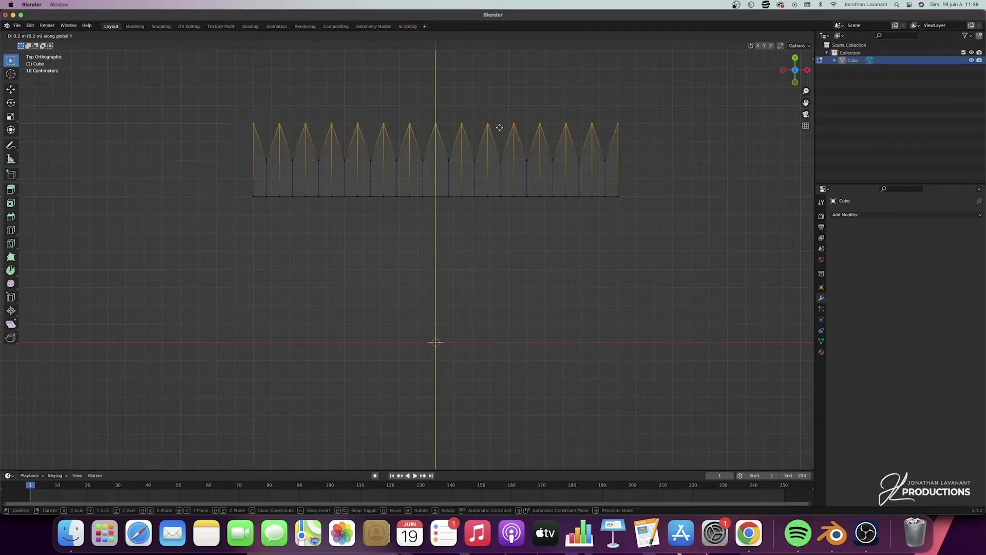
pyautogui.click(498, 135)
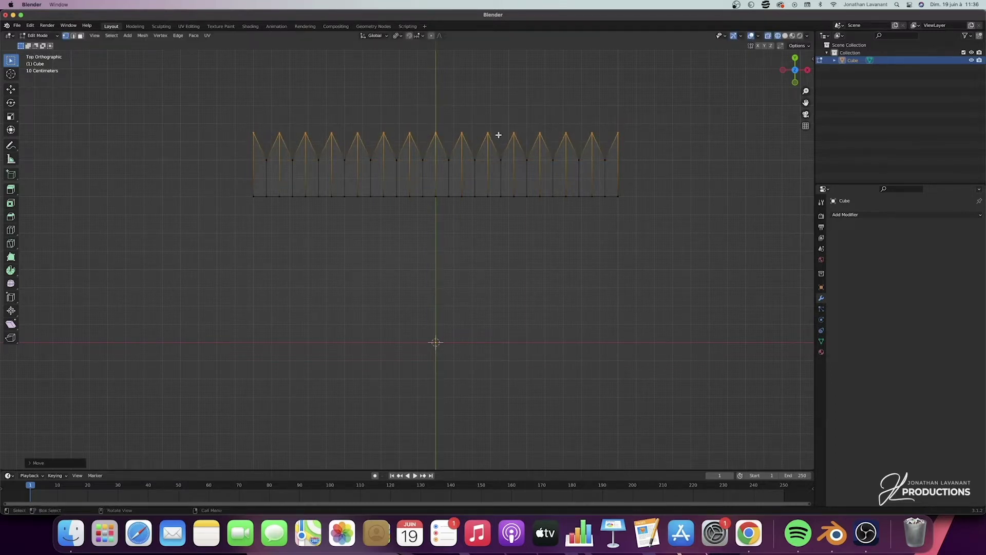
# - Return to Object Mode with solid shading and inspect the toothed strip from an angle
pyautogui.scroll(-10, 637, 154)
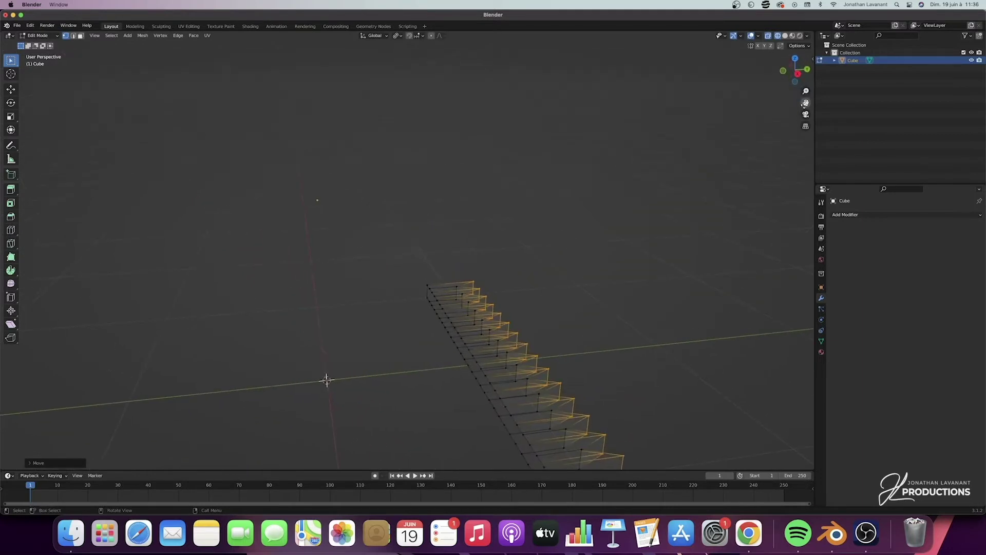
pyautogui.moveTo(806, 102); pyautogui.dragTo(714, 16)
pyautogui.moveTo(493, 307); pyautogui.dragTo(468, 293, button='middle')
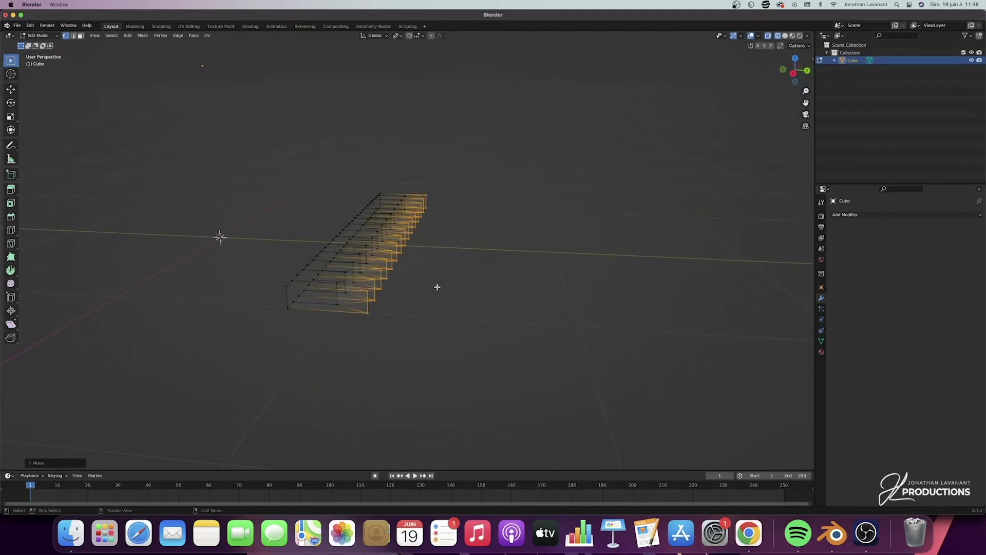
pyautogui.press('Tab')
pyautogui.hotkey('shift', 'z')
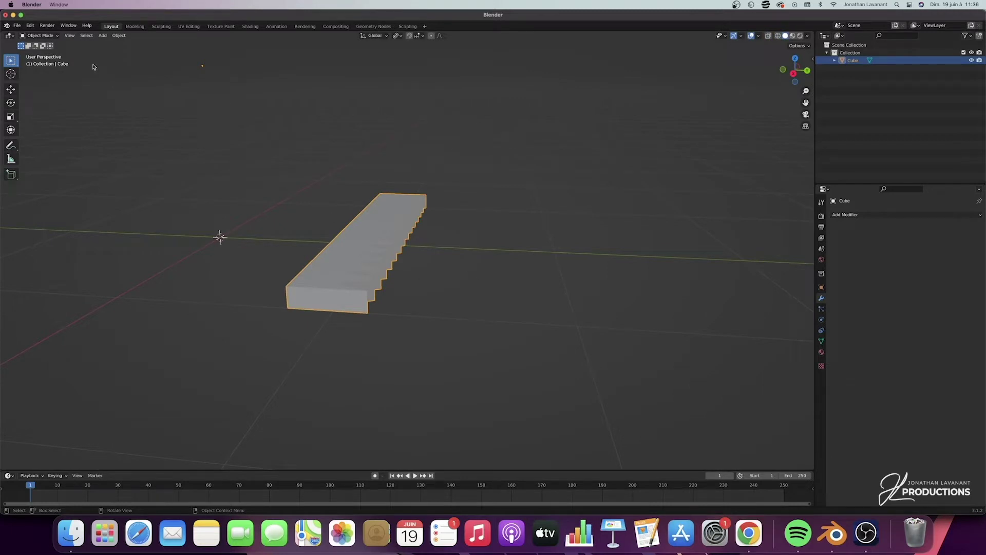
pyautogui.click(42, 35)
pyautogui.click(45, 37)
pyautogui.moveTo(363, 208); pyautogui.dragTo(379, 219, button='middle')
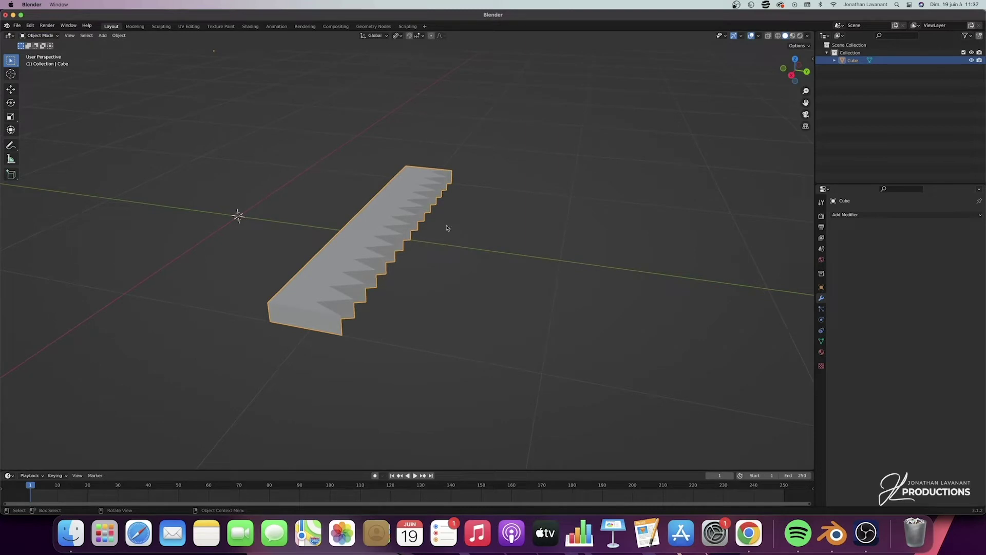
# - Add a Subdivision Surface modifier to the toothed strip with a viewport level of 3
pyautogui.click(870, 216)
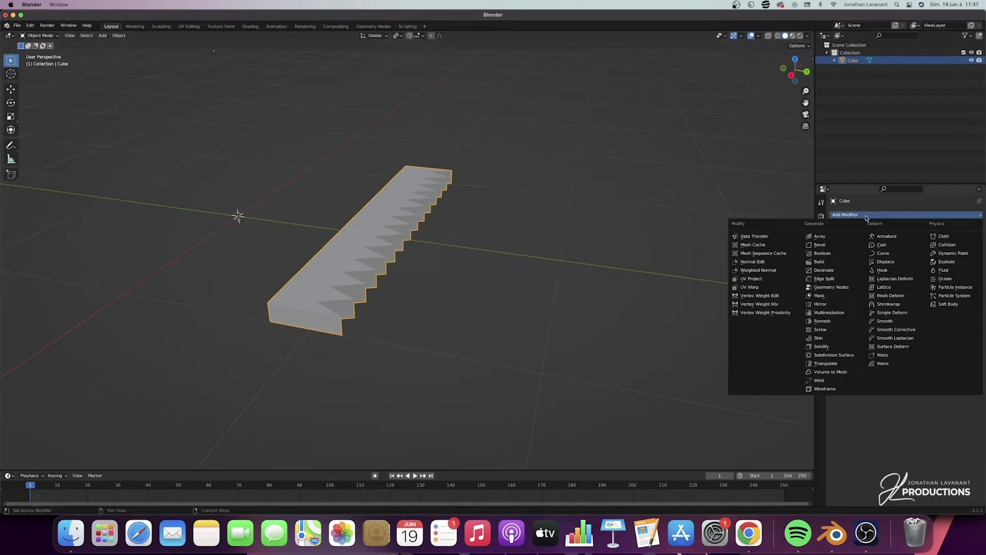
pyautogui.click(833, 355)
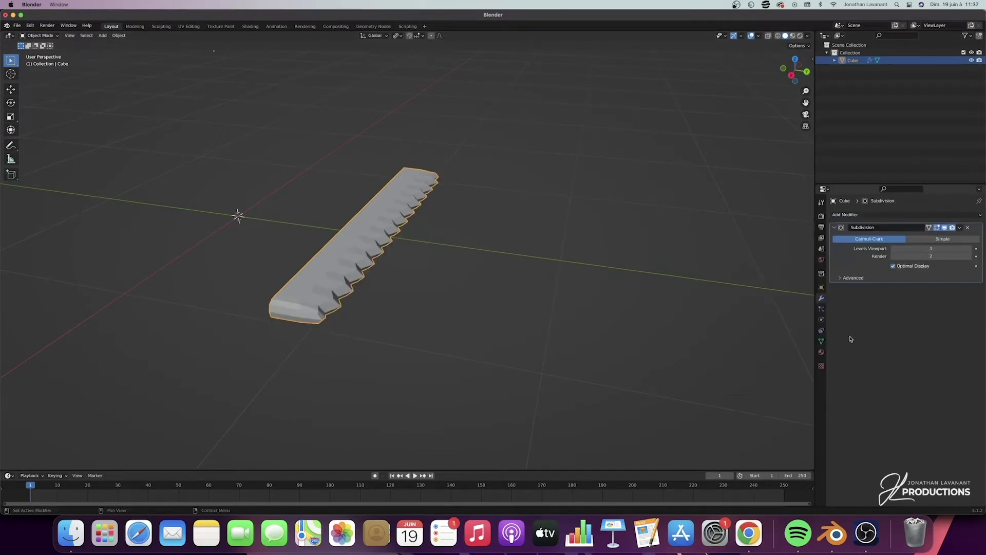
pyautogui.click(968, 248)
pyautogui.click(968, 248)
pyautogui.moveTo(426, 265); pyautogui.dragTo(432, 267, button='middle')
# - Shade the toothed strip smooth and enable Auto Smooth for its normals at 30°
pyautogui.rightClick(341, 270)
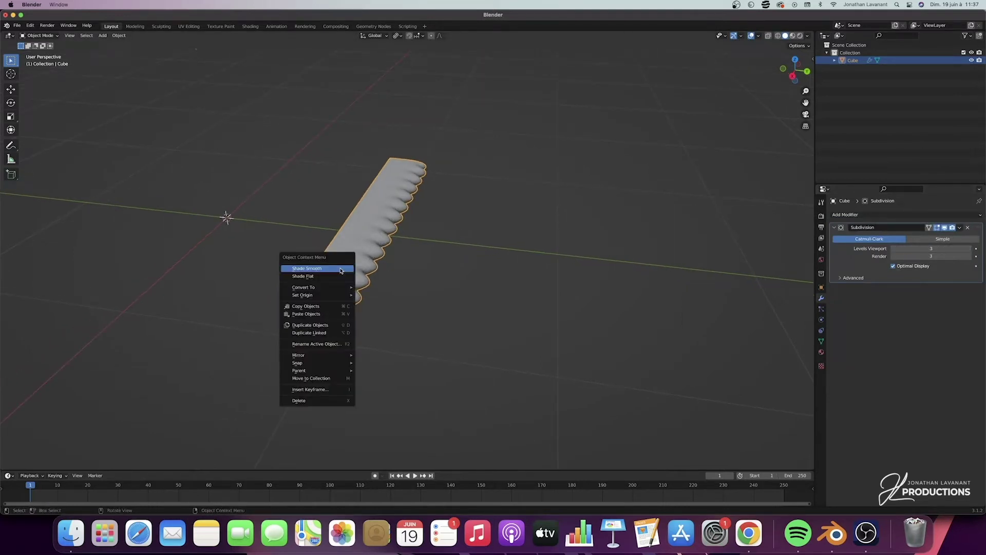
pyautogui.click(341, 269)
pyautogui.click(821, 341)
pyautogui.click(894, 375)
pyautogui.hscroll(-2, 373, 291)
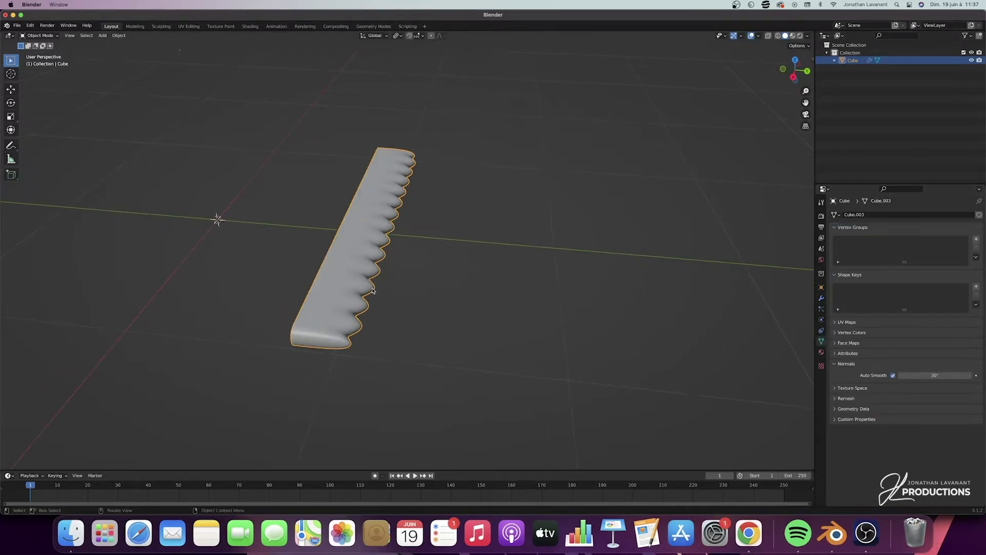
# - In edge selection mode, select all crosswise edge loops of the strip running through the teeth, from one end to the other
pyautogui.press('Tab')
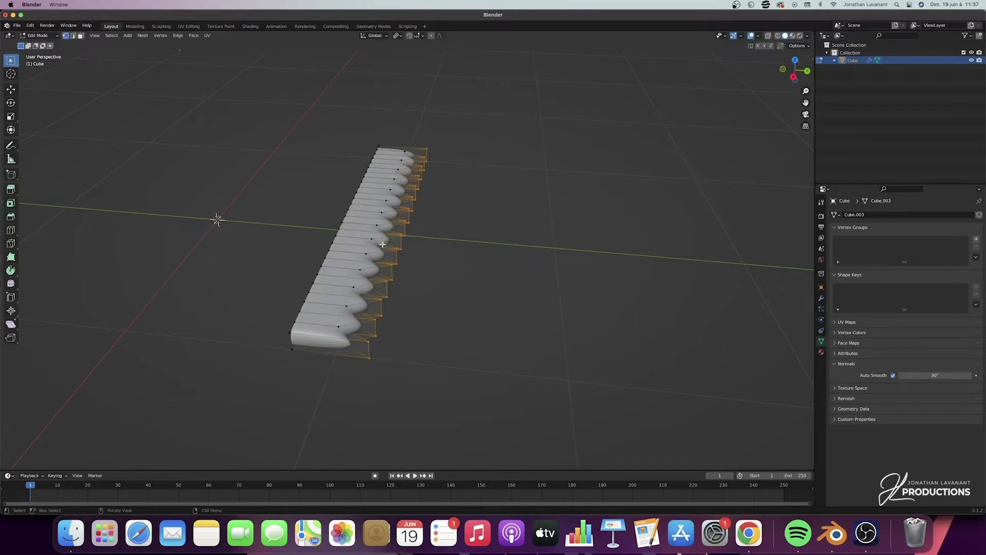
pyautogui.scroll(-2, 376, 261)
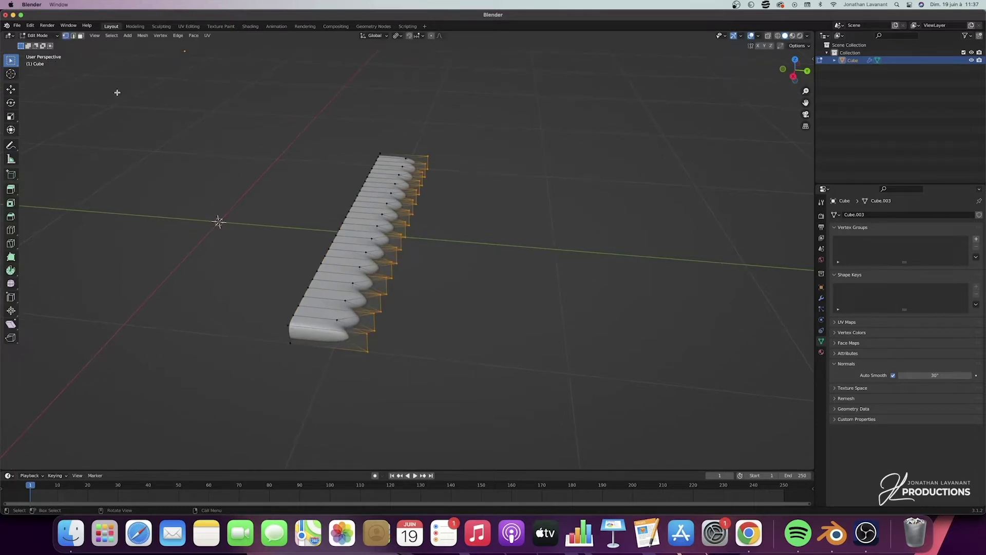
pyautogui.click(73, 36)
pyautogui.click(352, 335)
pyautogui.keyDown('alt'); pyautogui.click(348, 347); pyautogui.keyUp('alt')
pyautogui.moveTo(348, 347); pyautogui.dragTo(315, 318, button='middle')
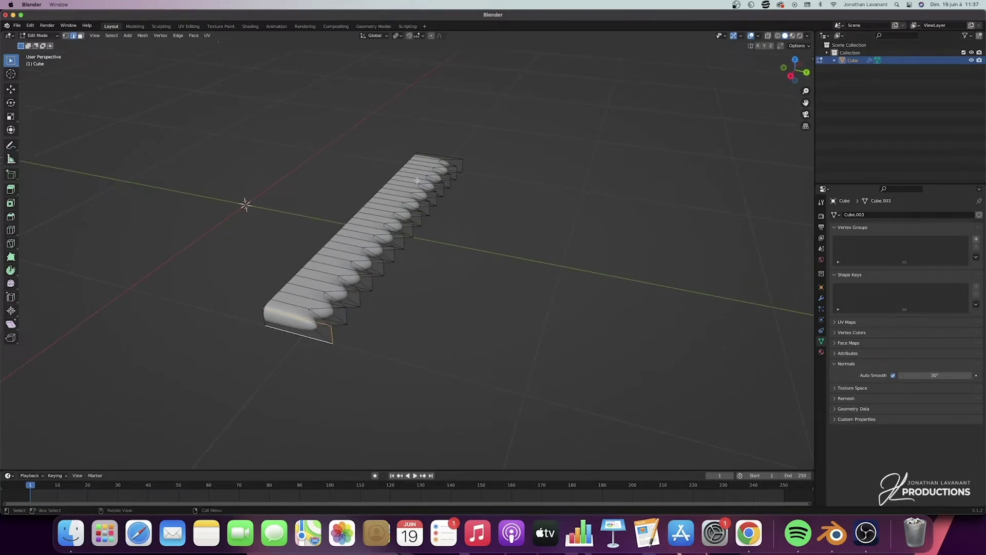
pyautogui.moveTo(295, 304); pyautogui.dragTo(293, 292, button='middle')
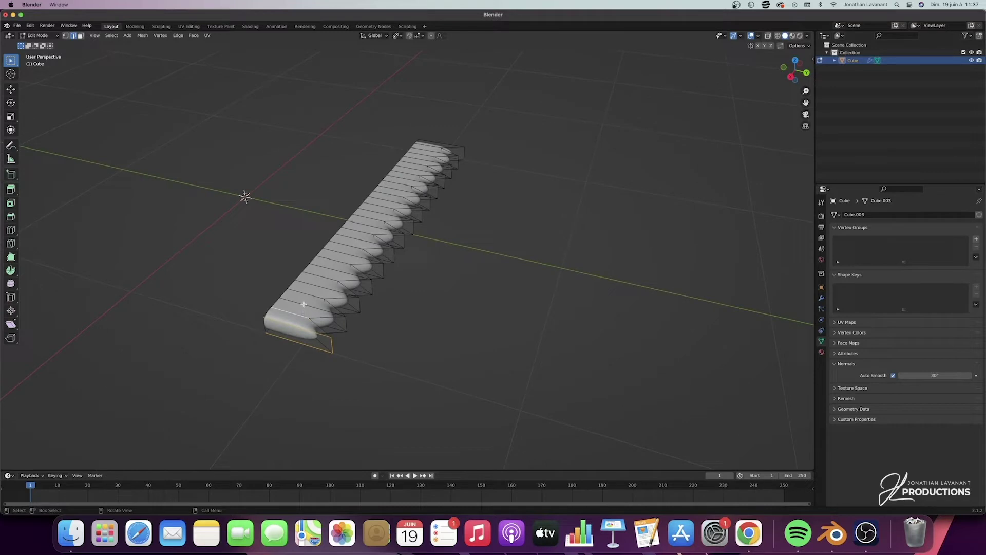
pyautogui.keyDown('alt'); pyautogui.keyDown('shift'); pyautogui.click(304, 303); pyautogui.keyUp('shift'); pyautogui.keyUp('alt')
pyautogui.keyDown('alt'); pyautogui.keyDown('shift'); pyautogui.click(309, 296); pyautogui.keyUp('shift'); pyautogui.keyUp('alt')
pyautogui.keyDown('alt'); pyautogui.keyDown('shift'); pyautogui.click(323, 282); pyautogui.keyUp('shift'); pyautogui.keyUp('alt')
pyautogui.keyDown('alt'); pyautogui.keyDown('shift'); pyautogui.click(332, 268); pyautogui.keyUp('shift'); pyautogui.keyUp('alt')
pyautogui.keyDown('alt'); pyautogui.keyDown('shift'); pyautogui.click(339, 260); pyautogui.keyUp('shift'); pyautogui.keyUp('alt')
pyautogui.keyDown('alt'); pyautogui.keyDown('shift'); pyautogui.click(346, 252); pyautogui.keyUp('shift'); pyautogui.keyUp('alt')
pyautogui.keyDown('alt'); pyautogui.keyDown('shift'); pyautogui.click(354, 241); pyautogui.keyUp('shift'); pyautogui.keyUp('alt')
pyautogui.keyDown('alt'); pyautogui.keyDown('shift'); pyautogui.click(360, 235); pyautogui.keyUp('shift'); pyautogui.keyUp('alt')
pyautogui.keyDown('alt'); pyautogui.keyDown('shift'); pyautogui.click(366, 229); pyautogui.keyUp('shift'); pyautogui.keyUp('alt')
pyautogui.keyDown('alt'); pyautogui.keyDown('shift'); pyautogui.click(372, 220); pyautogui.keyUp('shift'); pyautogui.keyUp('alt')
pyautogui.keyDown('alt'); pyautogui.keyDown('shift'); pyautogui.click(379, 210); pyautogui.keyUp('shift'); pyautogui.keyUp('alt')
pyautogui.keyDown('alt'); pyautogui.keyDown('shift'); pyautogui.click(384, 203); pyautogui.keyUp('shift'); pyautogui.keyUp('alt')
pyautogui.keyDown('alt'); pyautogui.keyDown('shift'); pyautogui.click(391, 196); pyautogui.keyUp('shift'); pyautogui.keyUp('alt')
pyautogui.keyDown('alt'); pyautogui.keyDown('shift'); pyautogui.click(396, 189); pyautogui.keyUp('shift'); pyautogui.keyUp('alt')
pyautogui.keyDown('alt'); pyautogui.keyDown('shift'); pyautogui.click(401, 182); pyautogui.keyUp('shift'); pyautogui.keyUp('alt')
pyautogui.keyDown('alt'); pyautogui.keyDown('shift'); pyautogui.click(407, 173); pyautogui.keyUp('shift'); pyautogui.keyUp('alt')
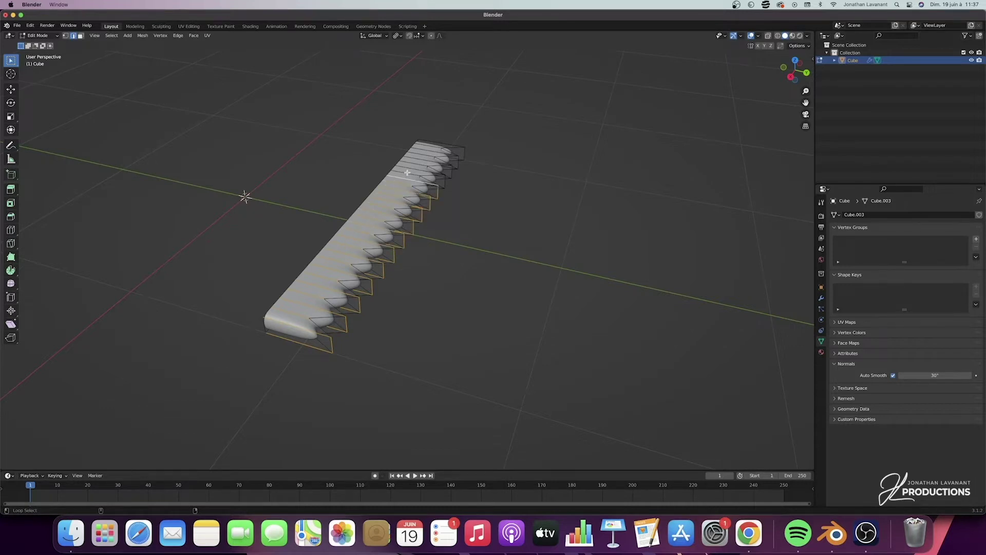
pyautogui.keyDown('alt'); pyautogui.keyDown('shift'); pyautogui.click(414, 162); pyautogui.keyUp('shift'); pyautogui.keyUp('alt')
pyautogui.keyDown('alt'); pyautogui.keyDown('shift'); pyautogui.click(432, 149); pyautogui.keyUp('shift'); pyautogui.keyUp('alt')
pyautogui.moveTo(435, 148); pyautogui.dragTo(497, 342, button='middle')
# - Bevel the selected edge loops with a width of 0.01 m and return to Object Mode to inspect the strip
pyautogui.hotkey('ctrl', 'b')
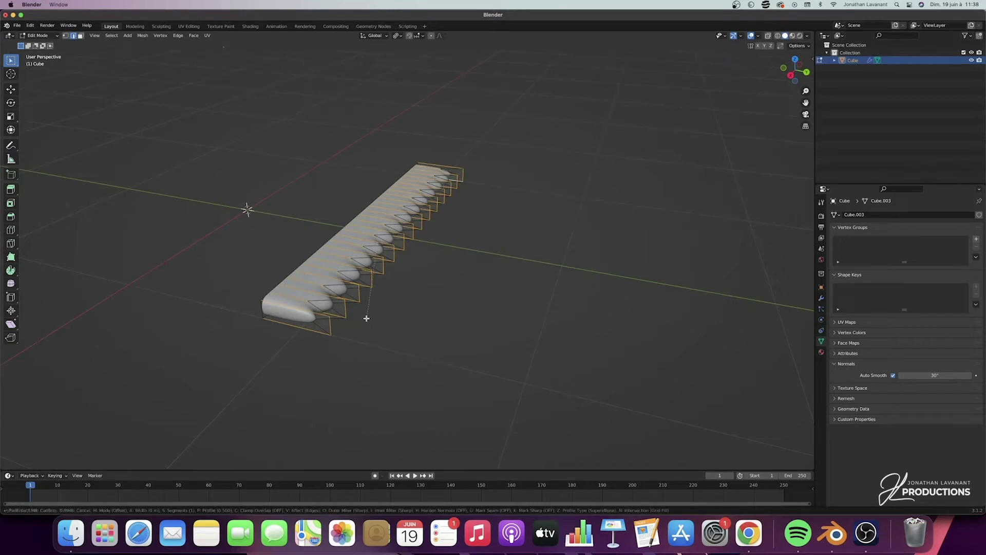
pyautogui.click(417, 313)
pyautogui.click(31, 462)
pyautogui.click(98, 344)
pyautogui.write('0.01')
pyautogui.press('Return')
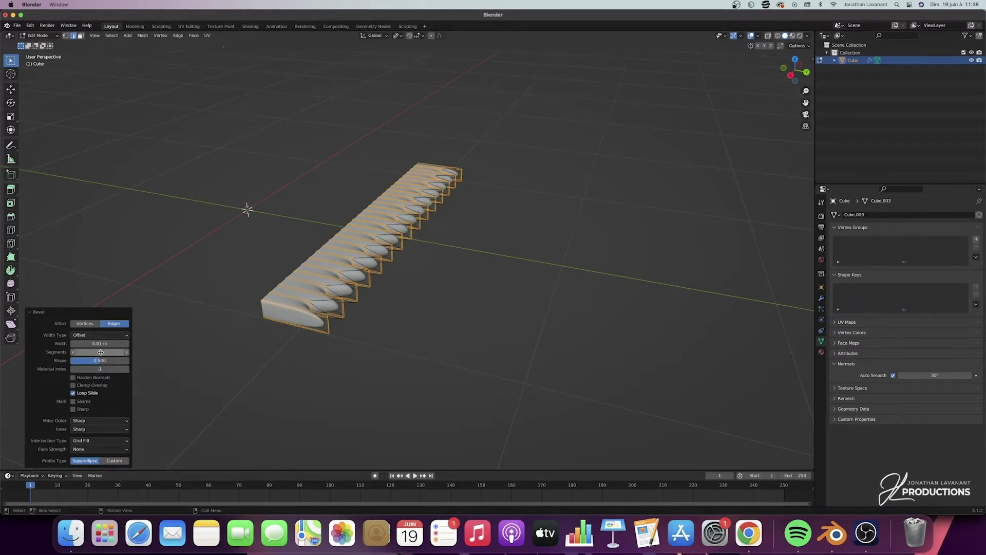
pyautogui.click(29, 313)
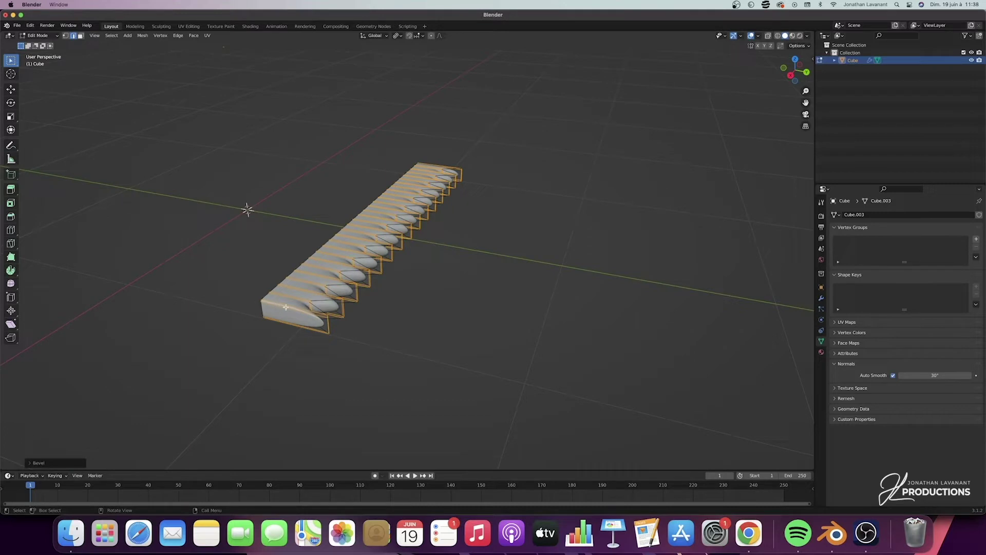
pyautogui.press('Tab')
pyautogui.moveTo(285, 307); pyautogui.dragTo(367, 259, button='middle')
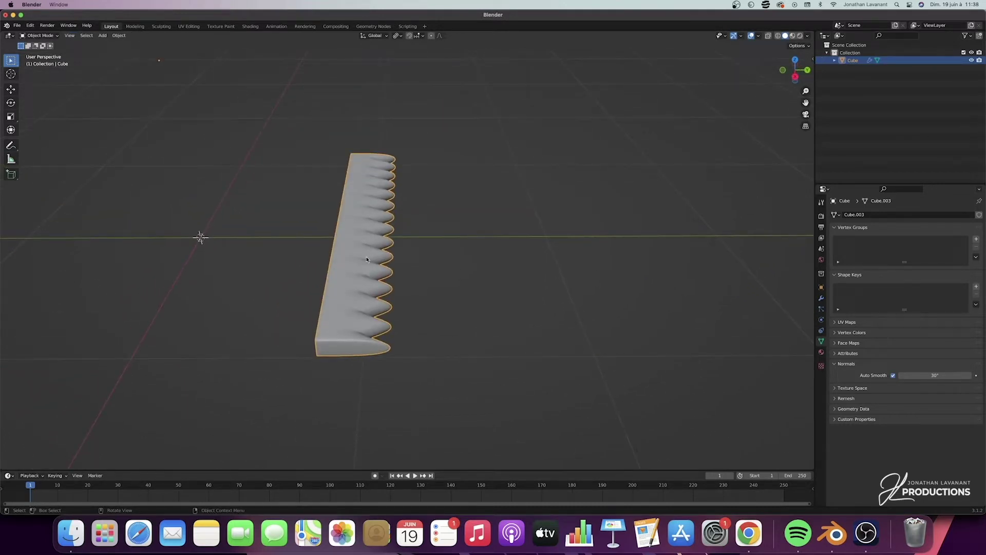
# - From the right orthographic view in Object Mode, set the strip's origin to its geometry
pyautogui.press('Tab')
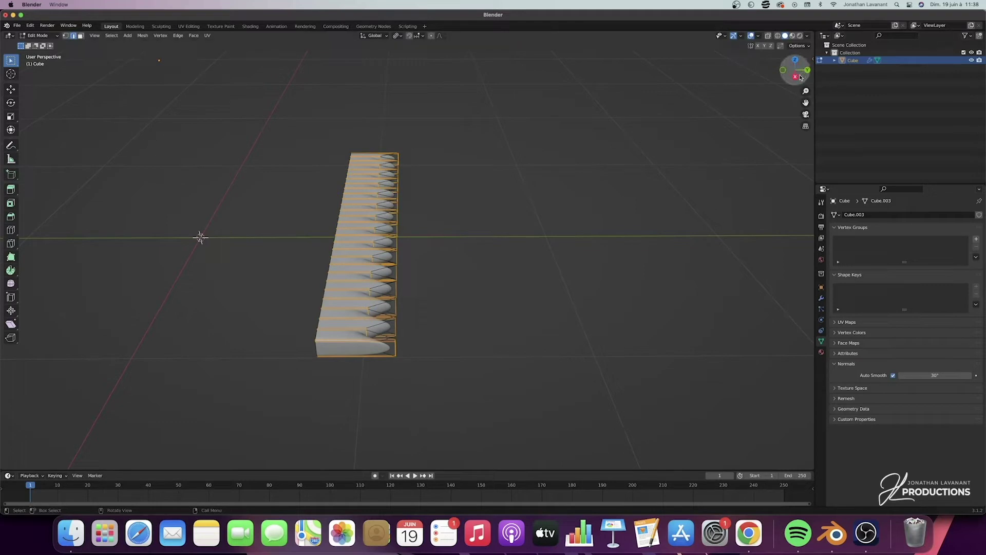
pyautogui.press('KP_3')
pyautogui.moveTo(805, 91); pyautogui.dragTo(805, 63)
pyautogui.moveTo(805, 103); pyautogui.dragTo(897, 118)
pyautogui.press('Tab')
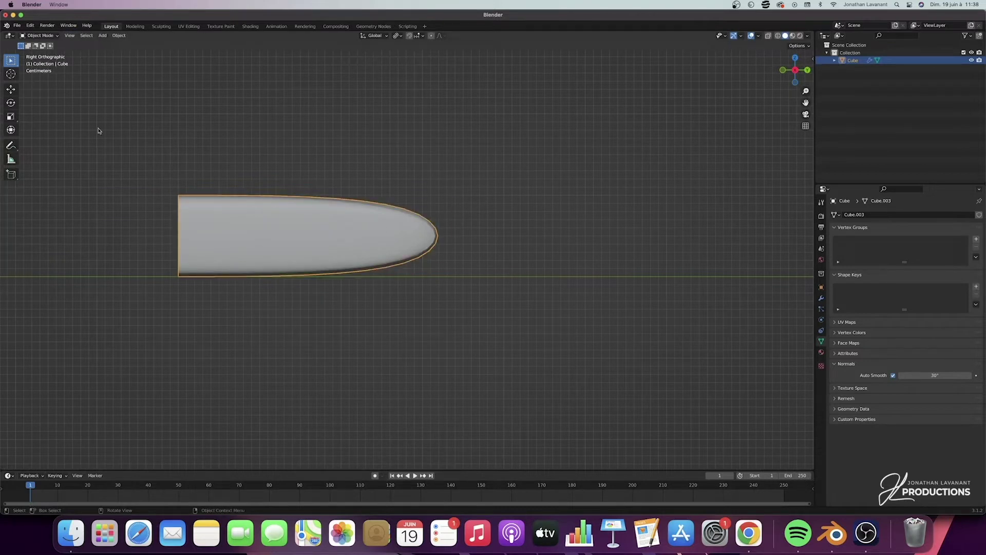
pyautogui.click(118, 35)
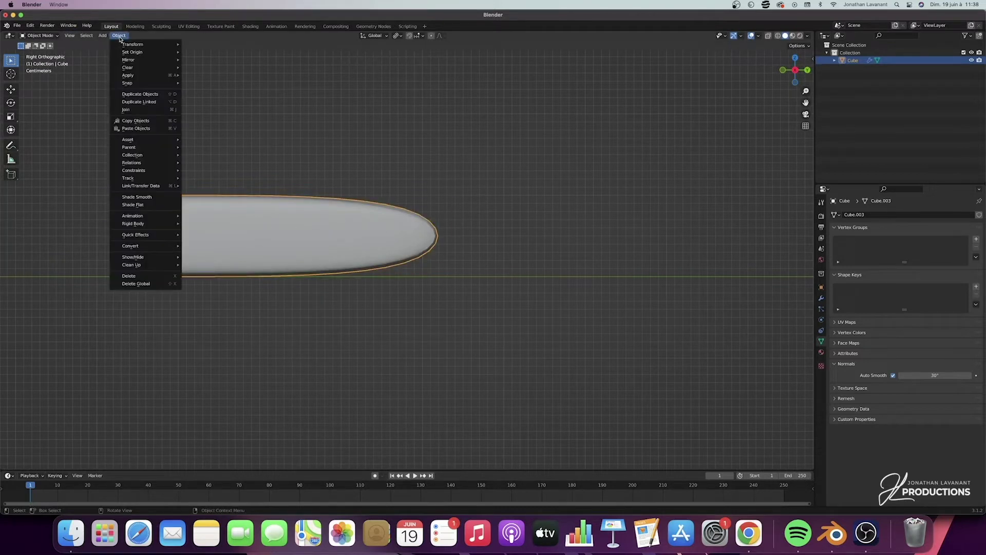
pyautogui.moveTo(149, 51)
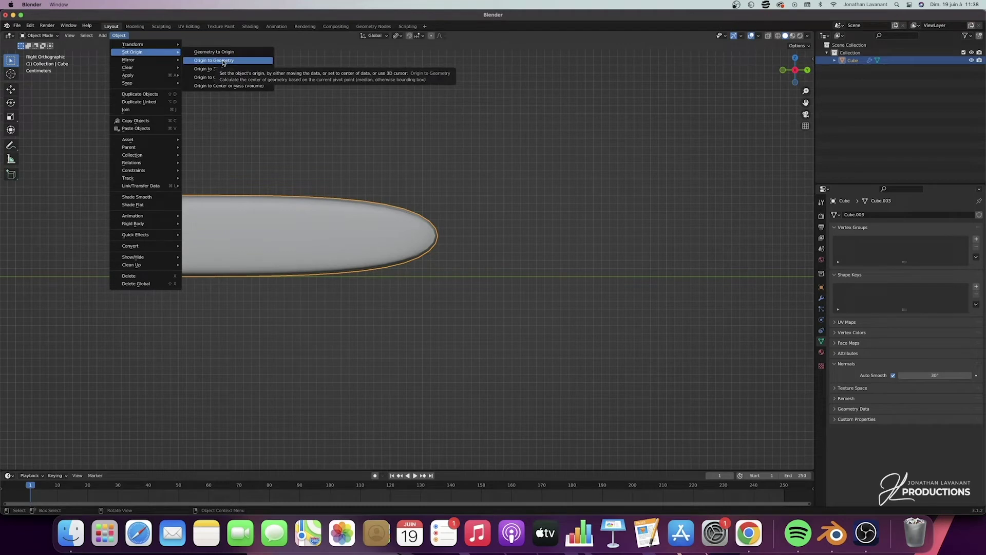
pyautogui.click(196, 62)
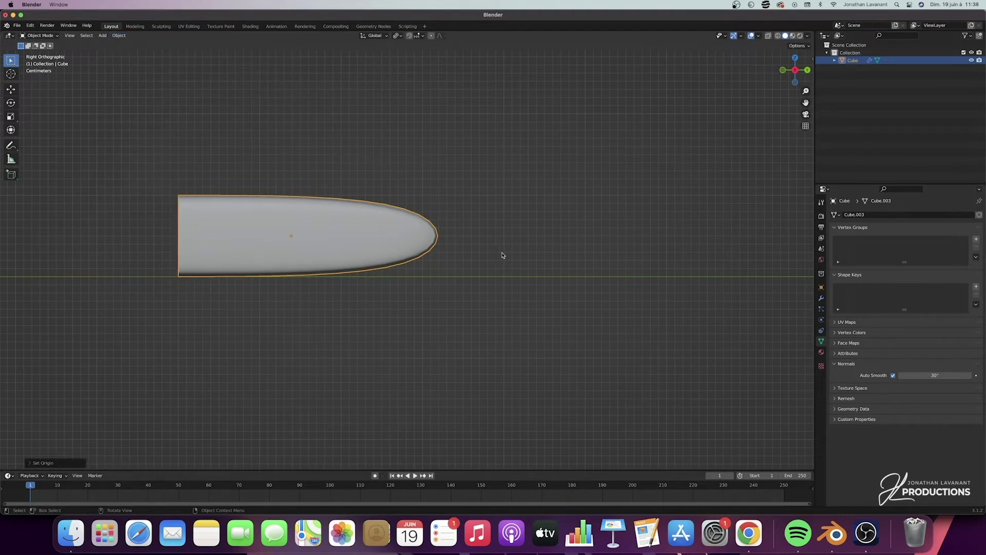
# - Flatten the strip by scaling it to about 0.3 along Z and lower it along Z onto the ground line
pyautogui.press('s')
pyautogui.press('z')
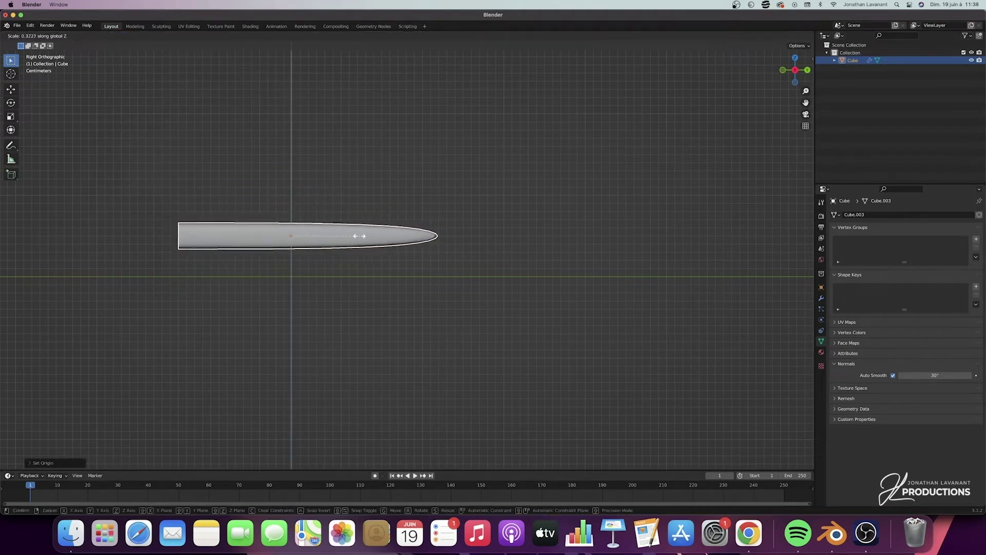
pyautogui.click(355, 238)
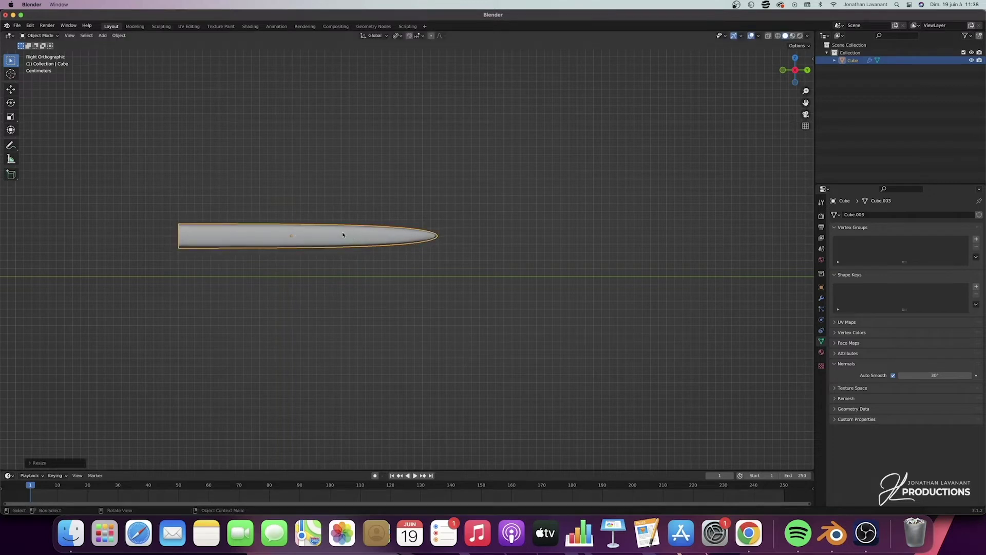
pyautogui.press('g')
pyautogui.press('z')
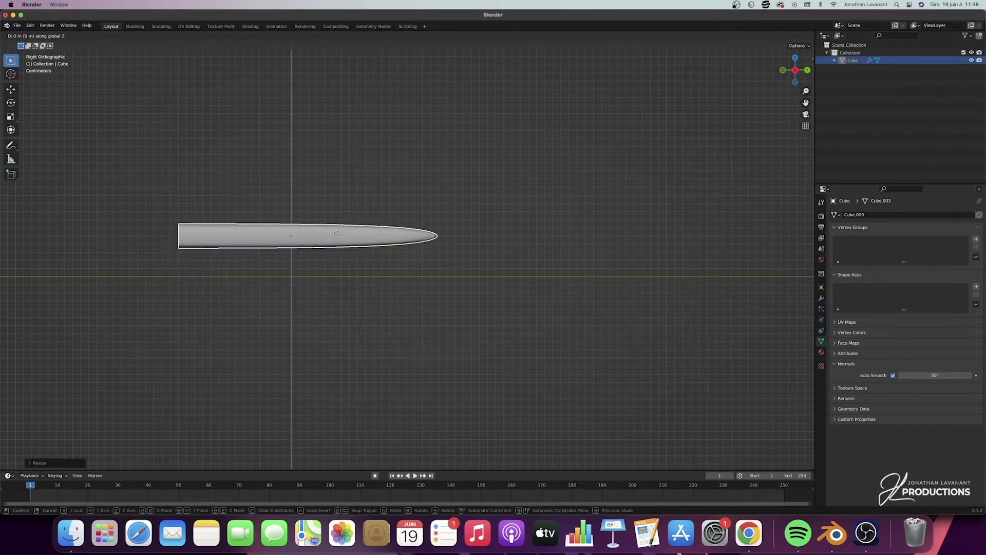
pyautogui.click(328, 263)
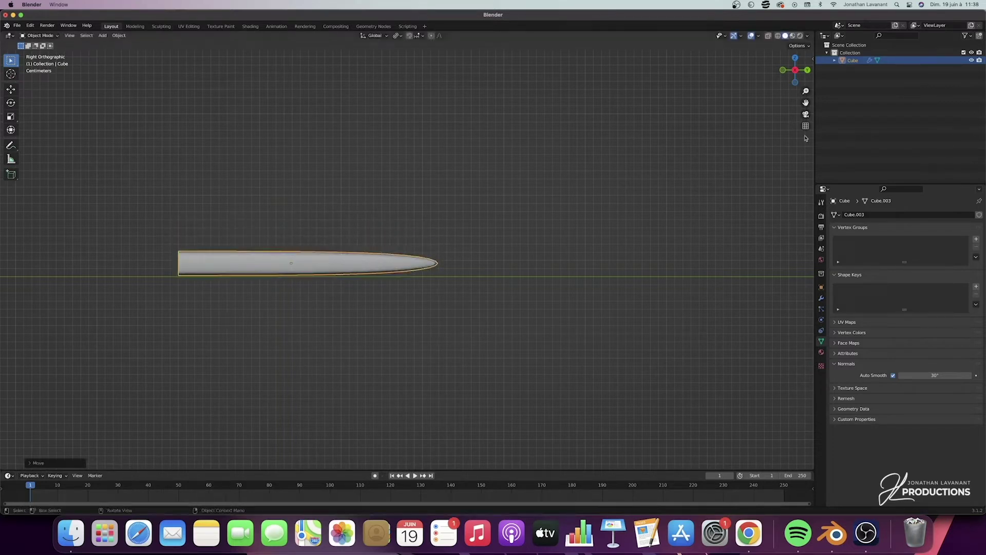
# - In Edit Mode, select the edge loop around the strip's straight back side and extrude it about 0.6 m along negative Y
pyautogui.moveTo(805, 91); pyautogui.dragTo(592, 214)
pyautogui.moveTo(592, 213); pyautogui.dragTo(432, 308, button='middle')
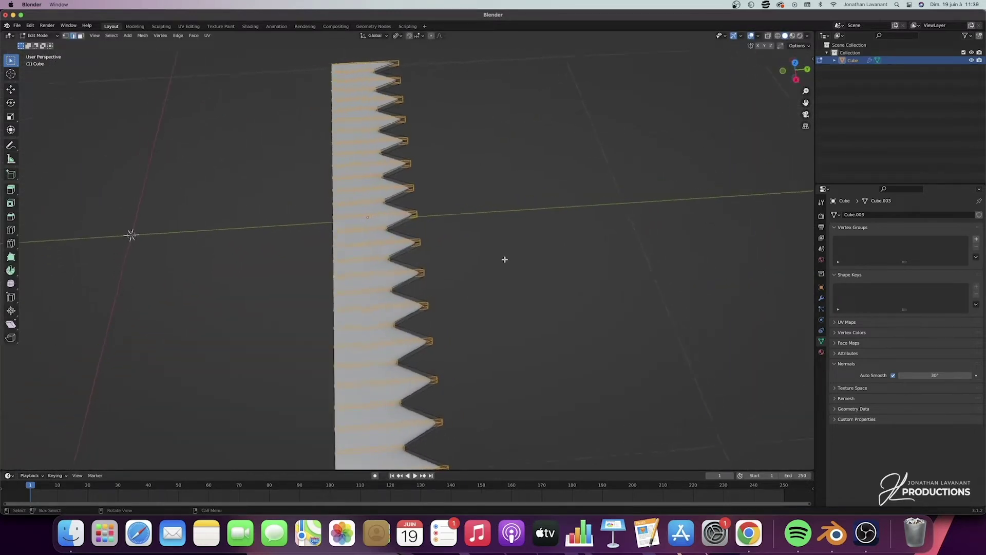
pyautogui.moveTo(504, 258); pyautogui.dragTo(505, 259, button='middle')
pyautogui.moveTo(551, 207); pyautogui.dragTo(386, 300, button='middle')
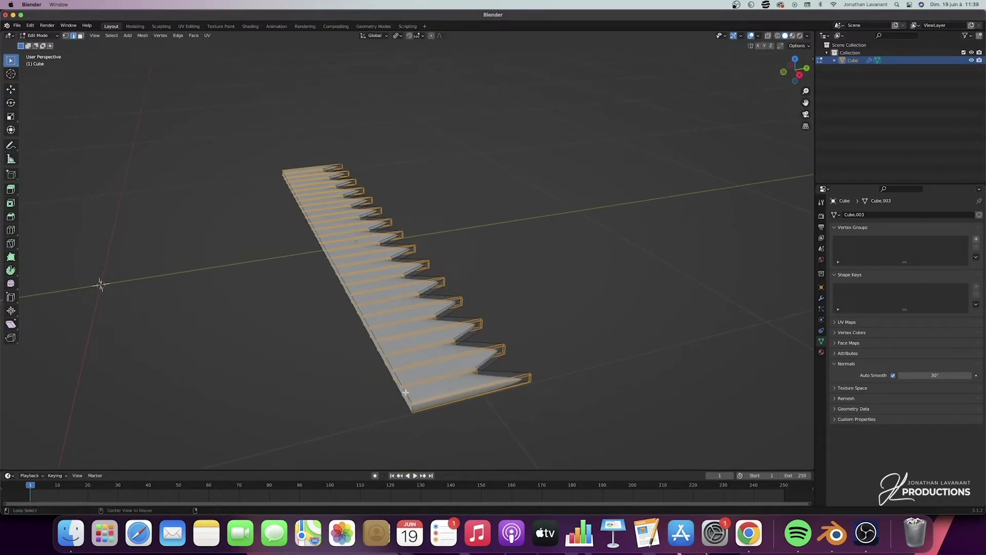
pyautogui.hotkey('alt', 'a')
pyautogui.moveTo(364, 269); pyautogui.dragTo(362, 266, button='middle')
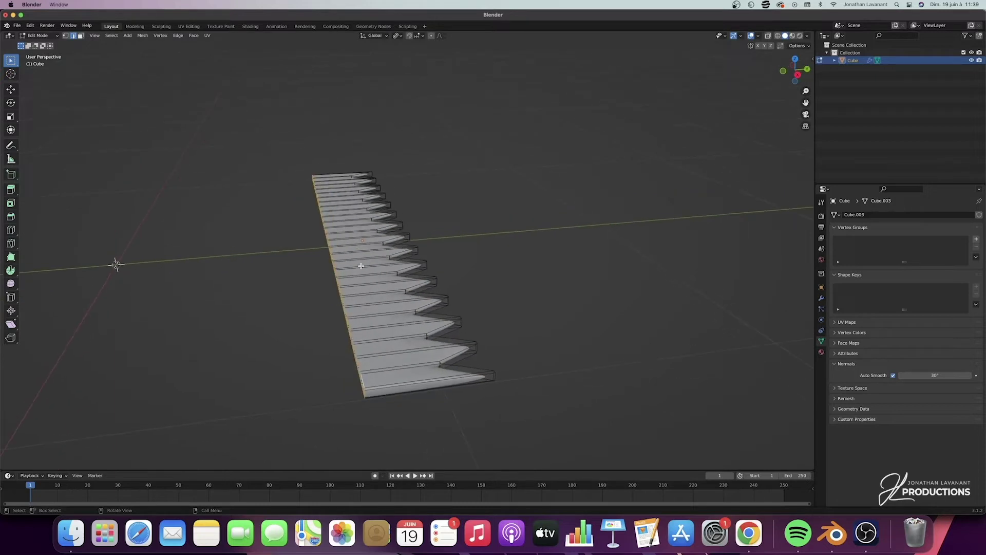
pyautogui.press('e')
pyautogui.press('y')
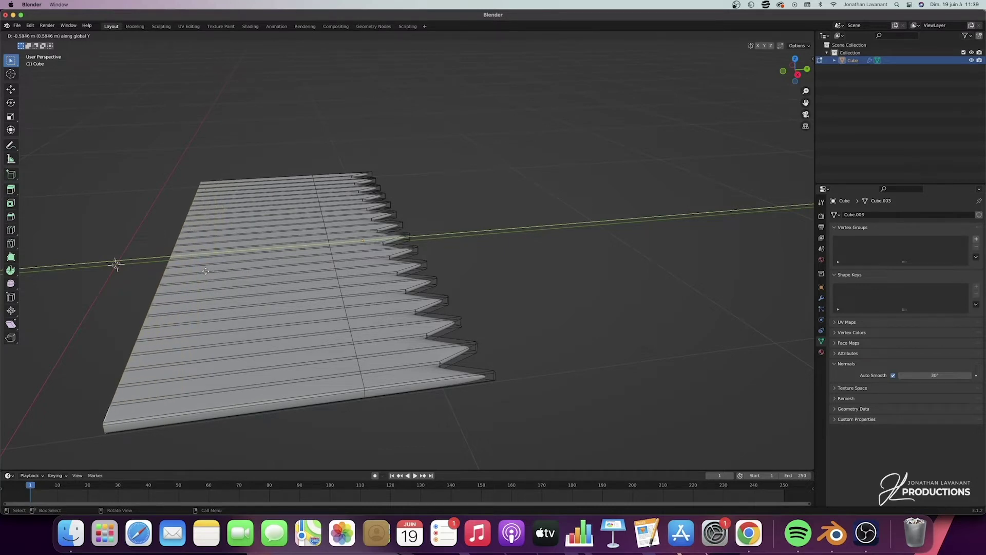
pyautogui.click(212, 270)
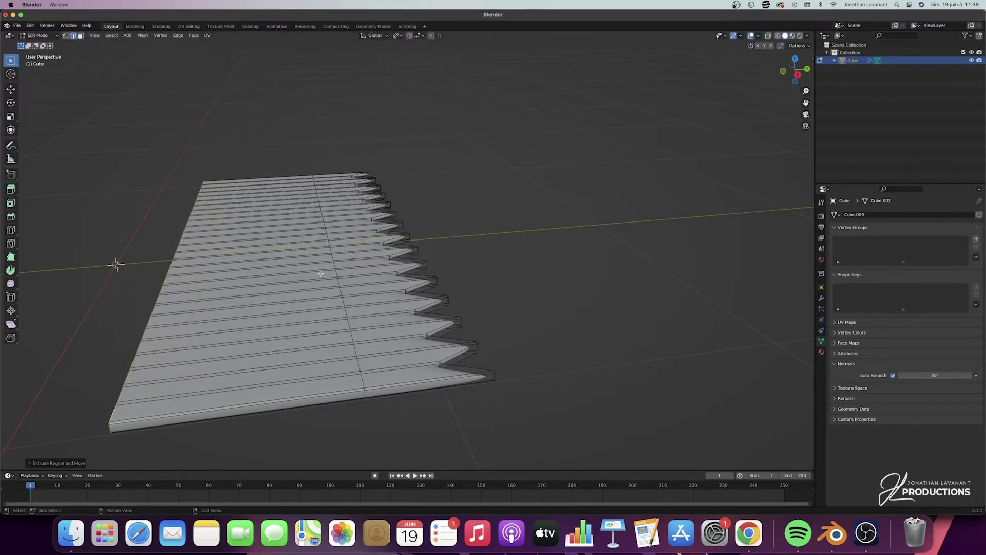
# - Add a lengthwise loop cut across the extruded part and slide it close to the original back edge
pyautogui.hotkey('ctrl', 'r')
pyautogui.click(323, 223)
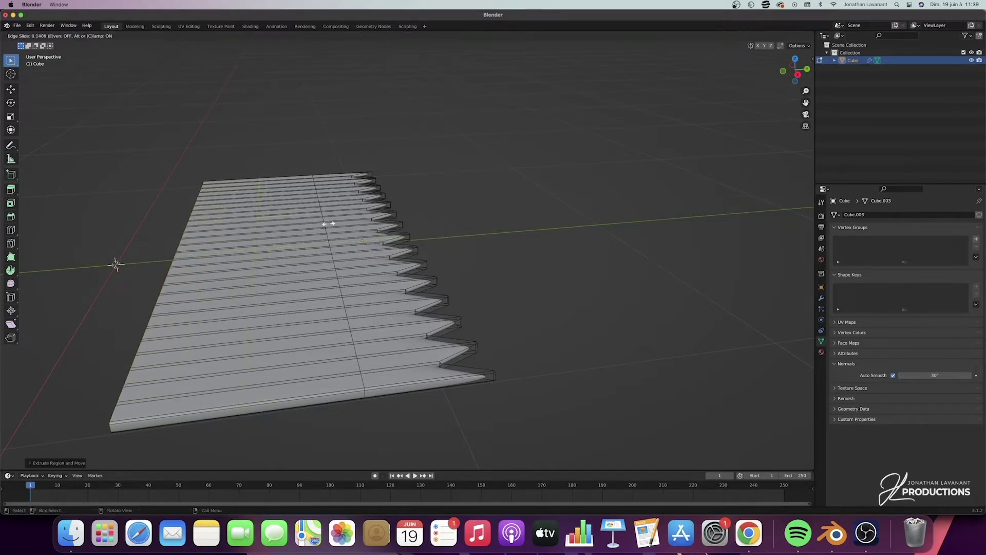
pyautogui.click(374, 222)
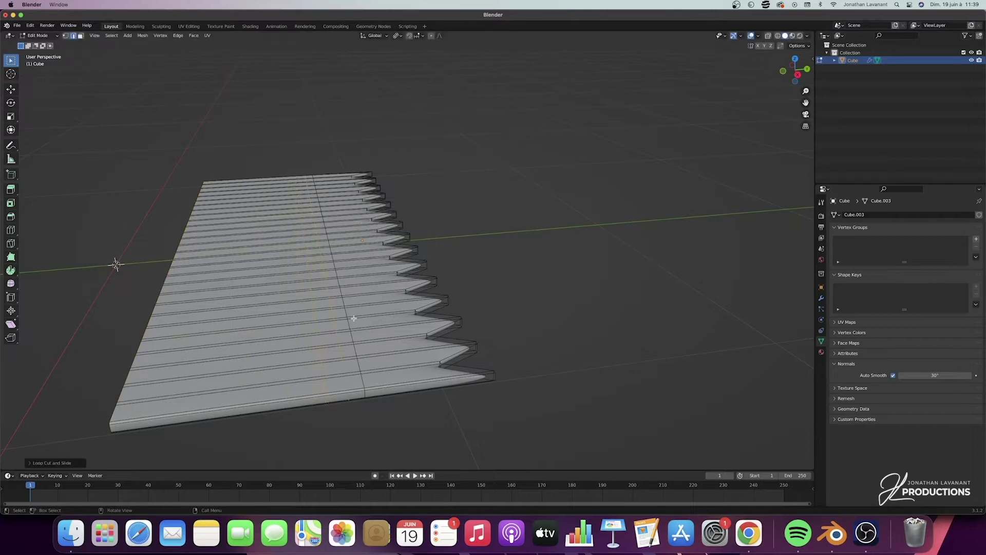
# - Select the lengthwise edge loop nearest the teeth and move it along Y up to the tooth roots
pyautogui.click(355, 348)
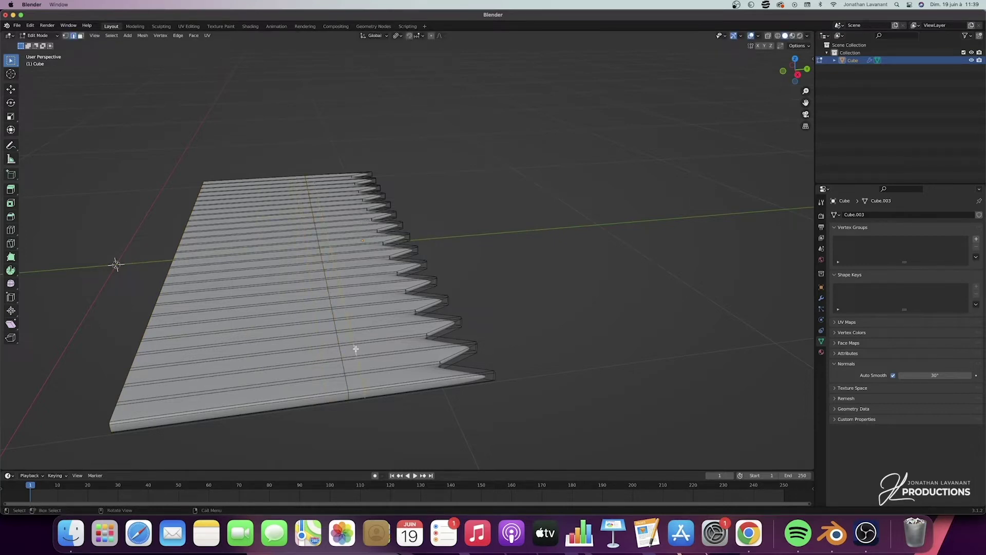
pyautogui.press('g')
pyautogui.press('y')
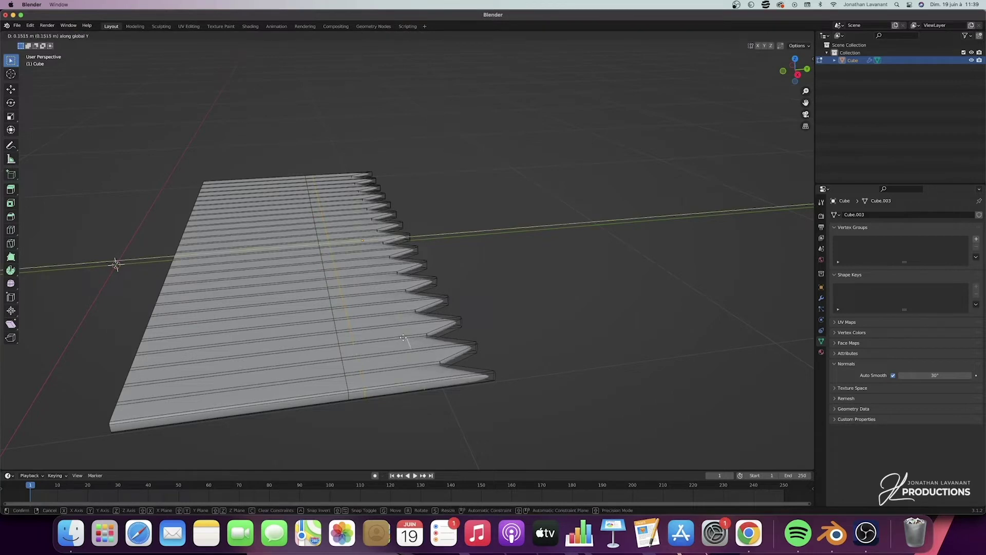
pyautogui.click(411, 338)
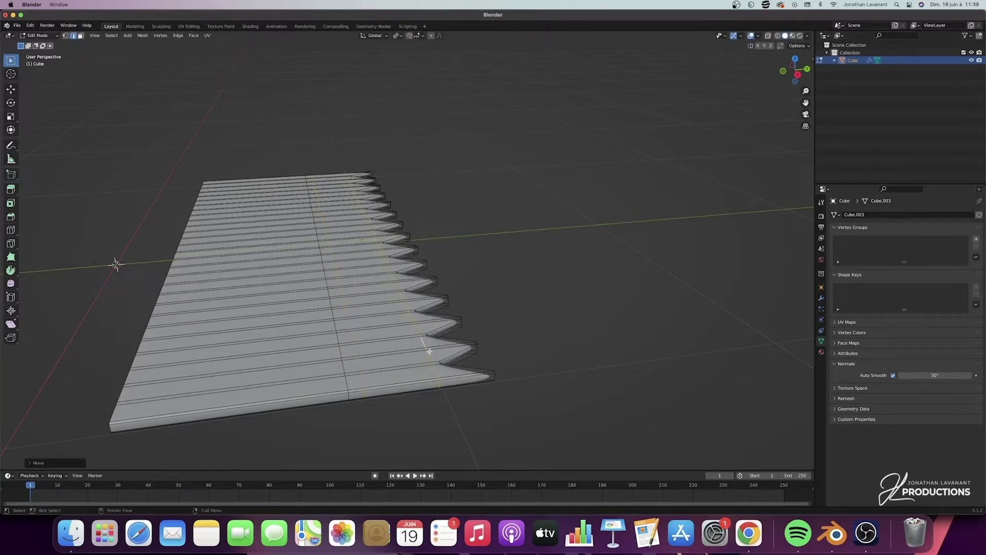
# - Examine the smoothed teeth and the plate's edge loops from several angles in Object Mode and Edit Mode
pyautogui.press('Tab')
pyautogui.hscroll(3, 429, 352)
pyautogui.scroll(5, 430, 351)
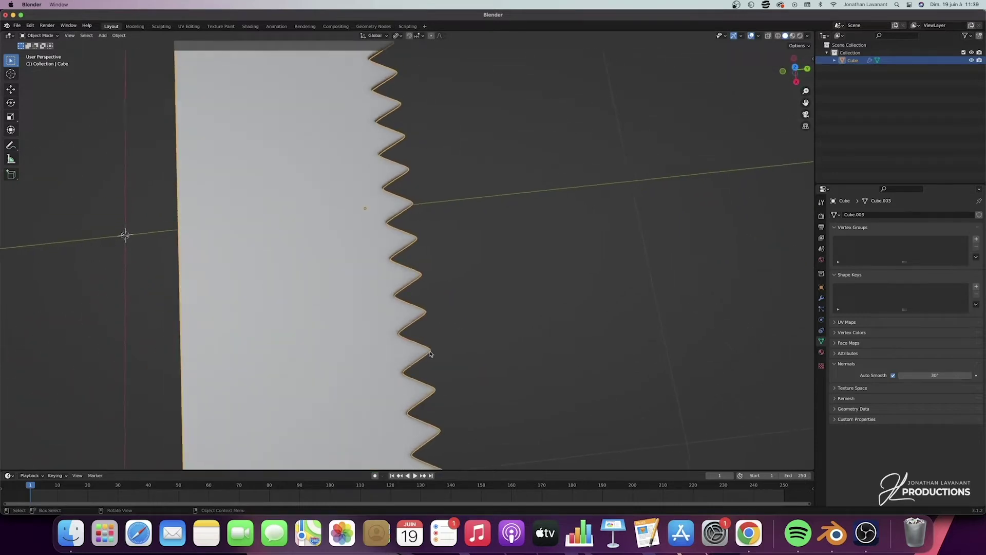
pyautogui.scroll(-5, 430, 354)
pyautogui.press('Tab')
pyautogui.hscroll(-5, 430, 351)
pyautogui.scroll(3, 429, 352)
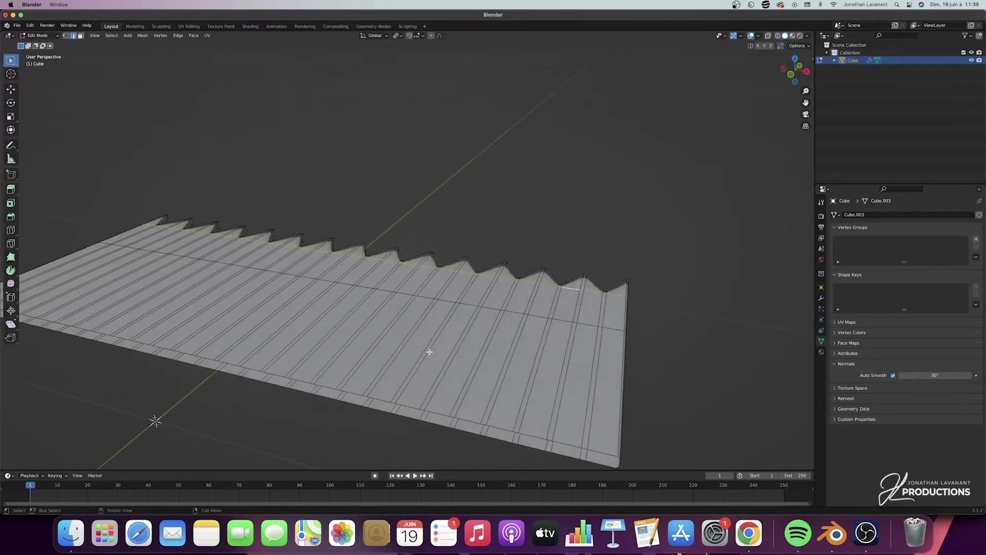
pyautogui.scroll(4, 429, 351)
pyautogui.hscroll(-3, 429, 352)
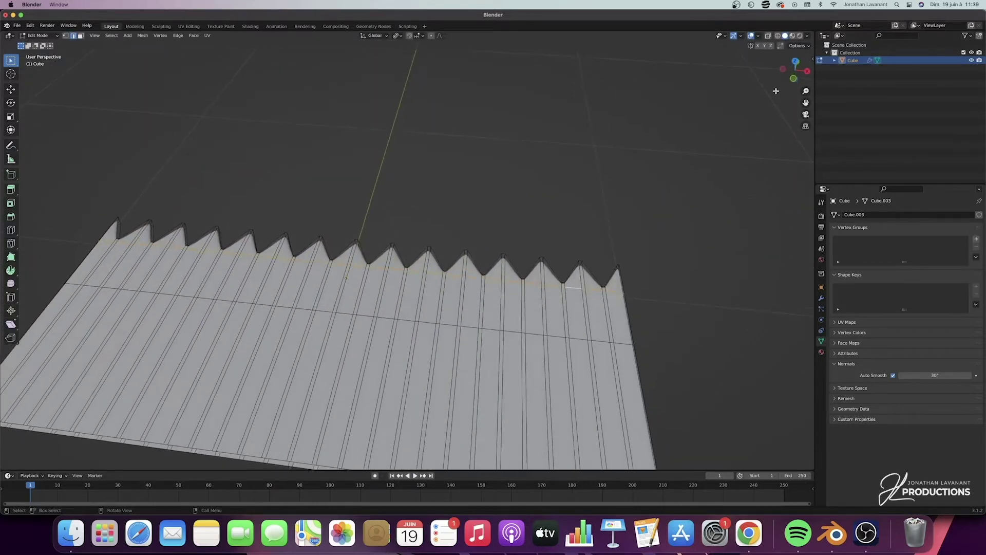
# - From the top view in wireframe and vertex mode, hide the Subdivision modifier's effect in the viewport
pyautogui.click(795, 60)
pyautogui.click(778, 36)
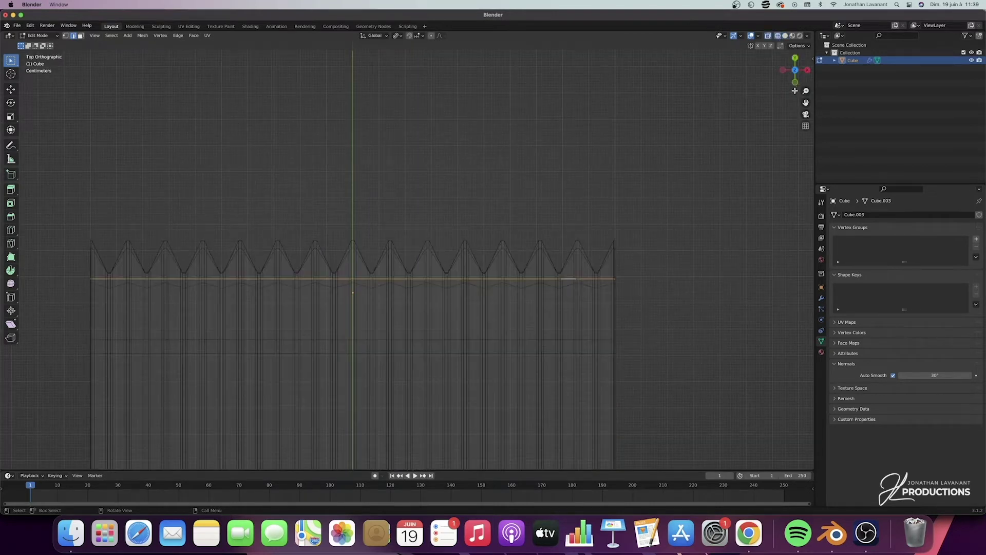
pyautogui.press('1')
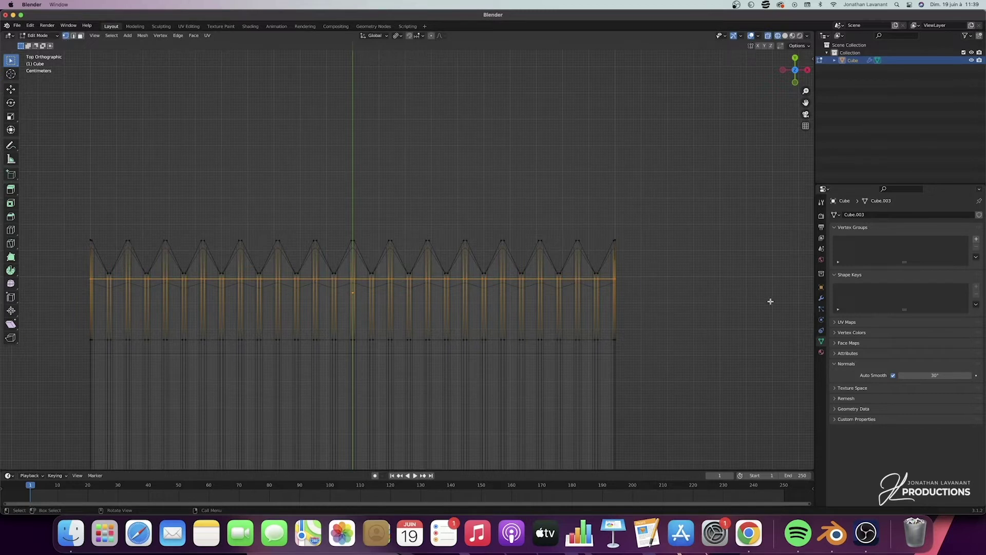
pyautogui.click(821, 298)
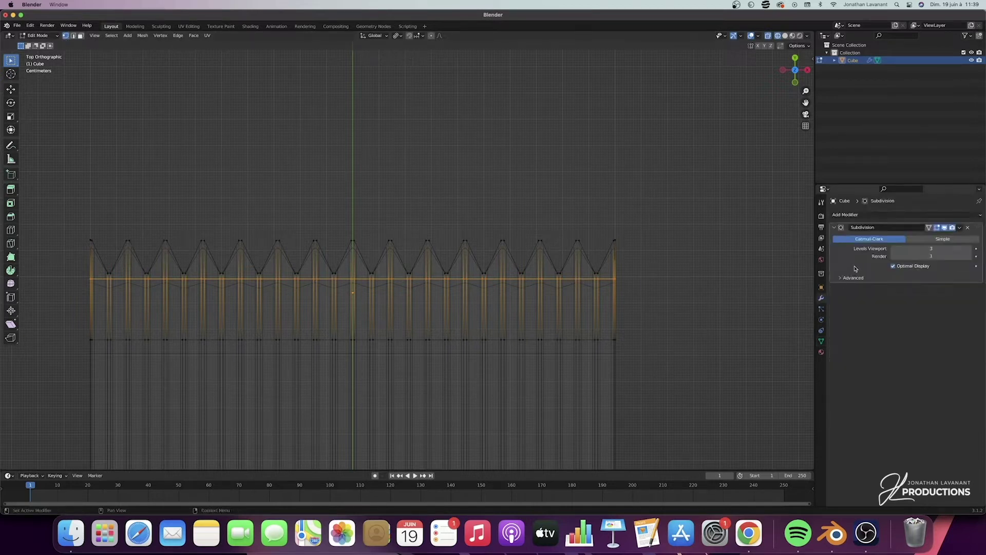
pyautogui.click(944, 228)
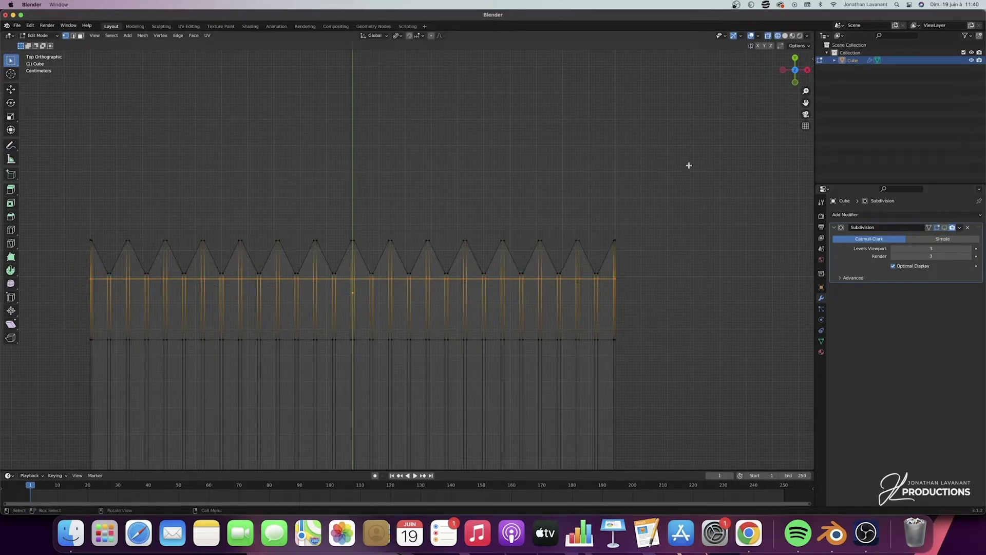
# - Select all vertices of the lengthwise loop at the tooth roots and merge them by distance
pyautogui.scroll(3, 680, 161)
pyautogui.moveTo(805, 102); pyautogui.dragTo(874, 71)
pyautogui.moveTo(765, 252); pyautogui.dragTo(43, 268)
pyautogui.moveTo(378, 266); pyautogui.dragTo(379, 265, button='middle')
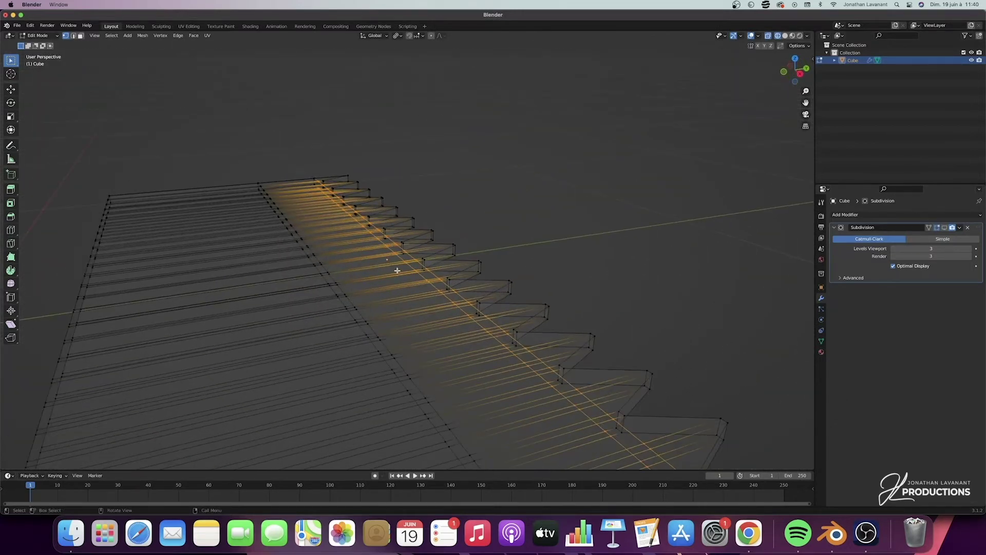
pyautogui.rightClick(444, 278)
pyautogui.moveTo(428, 424)
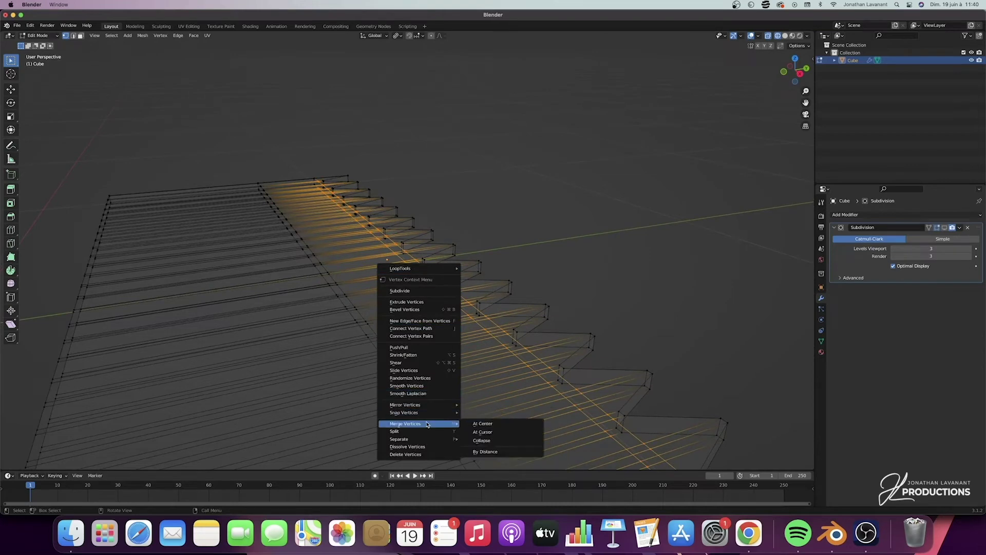
pyautogui.click(492, 450)
# - Lower the merge distance step by step so only the closely paired vertices along the tooth-root loop are merged
pyautogui.moveTo(482, 351); pyautogui.dragTo(482, 352, button='middle')
pyautogui.click(46, 463)
pyautogui.click(73, 444)
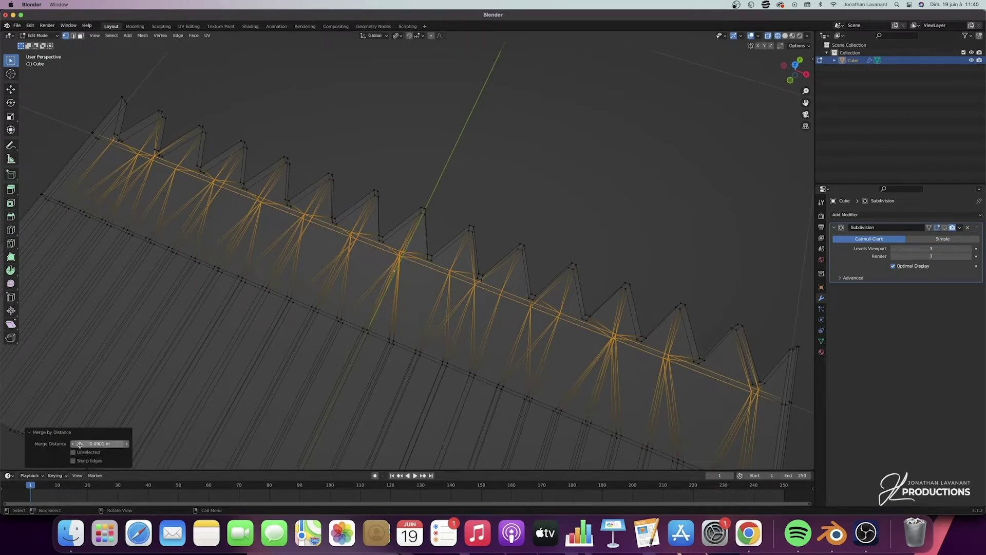
pyautogui.click(73, 444)
pyautogui.click(73, 444)
pyautogui.click(73, 444)
pyautogui.click(73, 445)
pyautogui.click(73, 444)
pyautogui.click(72, 444)
pyautogui.click(73, 444)
pyautogui.click(73, 445)
# - From the top view, select all vertices of the plate behind the tooth-root loop and merge them by distance
pyautogui.moveTo(423, 299); pyautogui.dragTo(792, 72, button='middle')
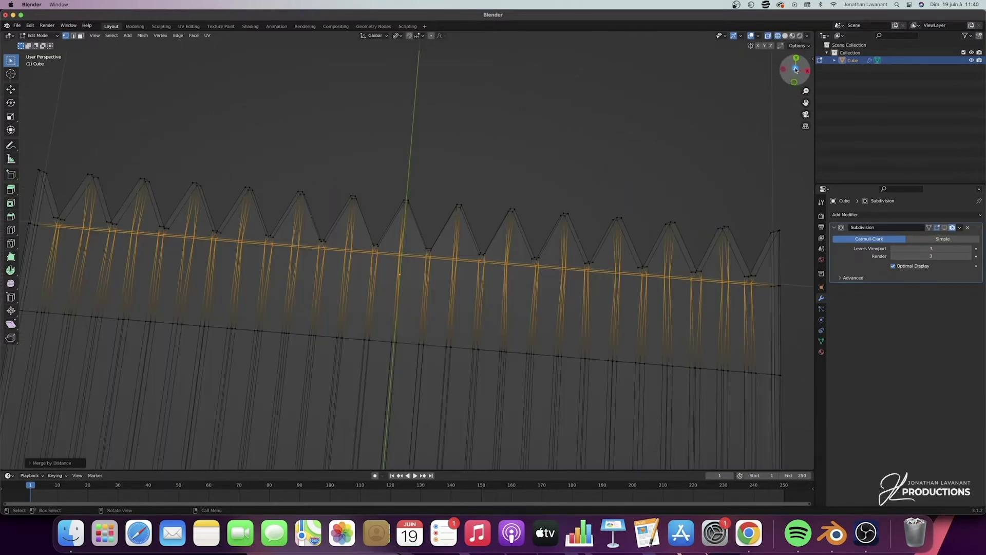
pyautogui.click(795, 69)
pyautogui.moveTo(806, 91)
pyautogui.mouseDown()
pyautogui.moveTo(805, 114)
pyautogui.moveTo(804, 103)
pyautogui.mouseUp()
pyautogui.moveTo(91, 429); pyautogui.dragTo(727, 224)
pyautogui.rightClick(564, 236)
pyautogui.moveTo(567, 237)
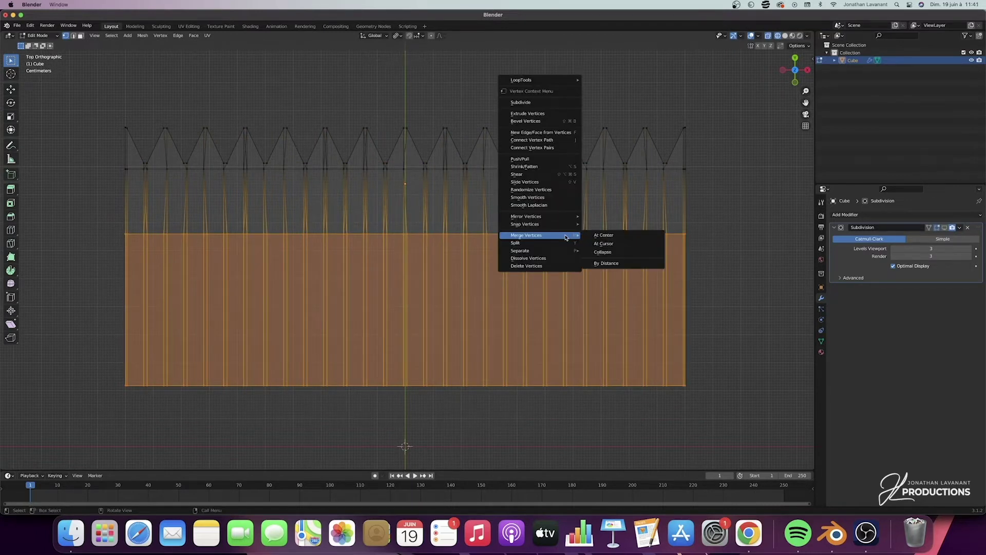
pyautogui.click(598, 264)
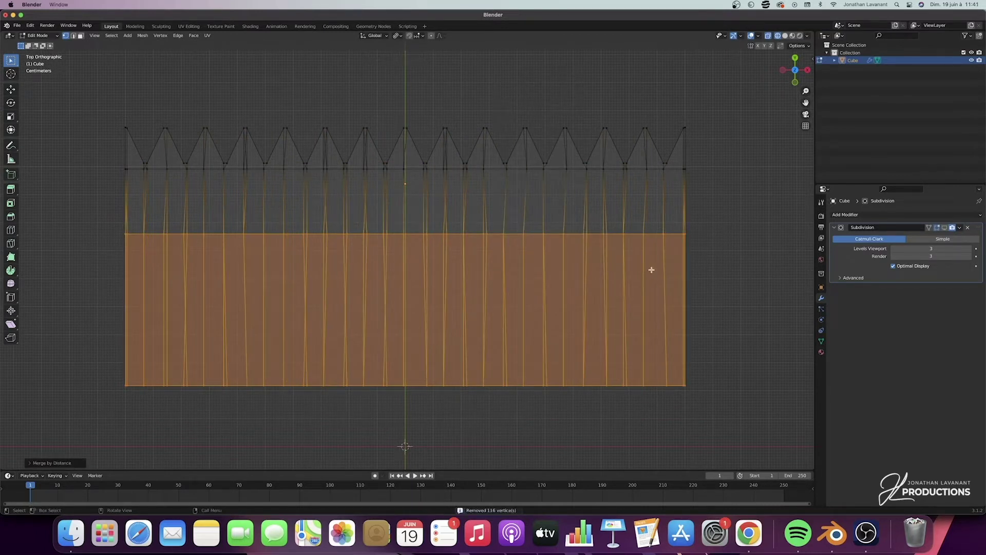
# - With snapping on, move the upper rear corner vertex at the plate's positive X end along Z, level with its neighbouring vertices
pyautogui.moveTo(496, 281); pyautogui.dragTo(496, 282, button='middle')
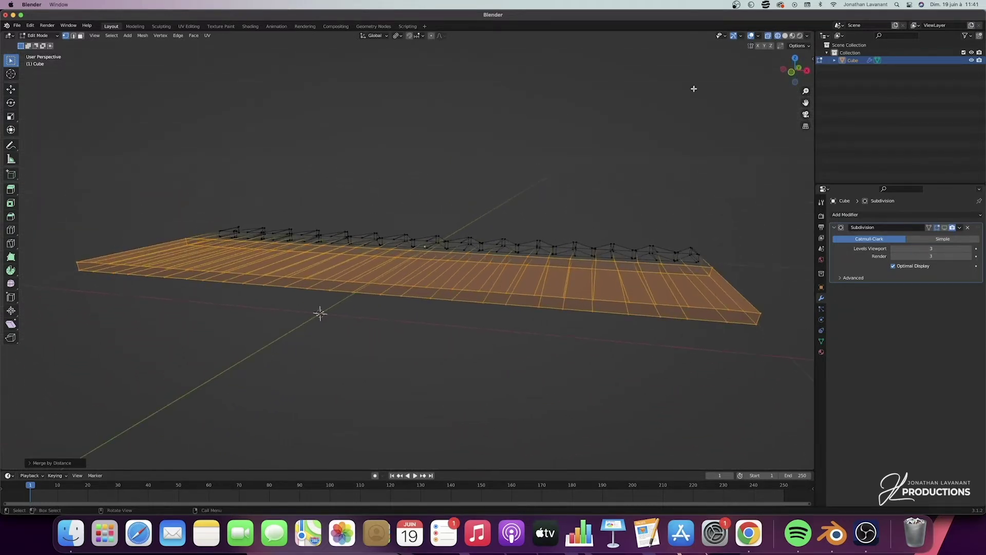
pyautogui.click(791, 73)
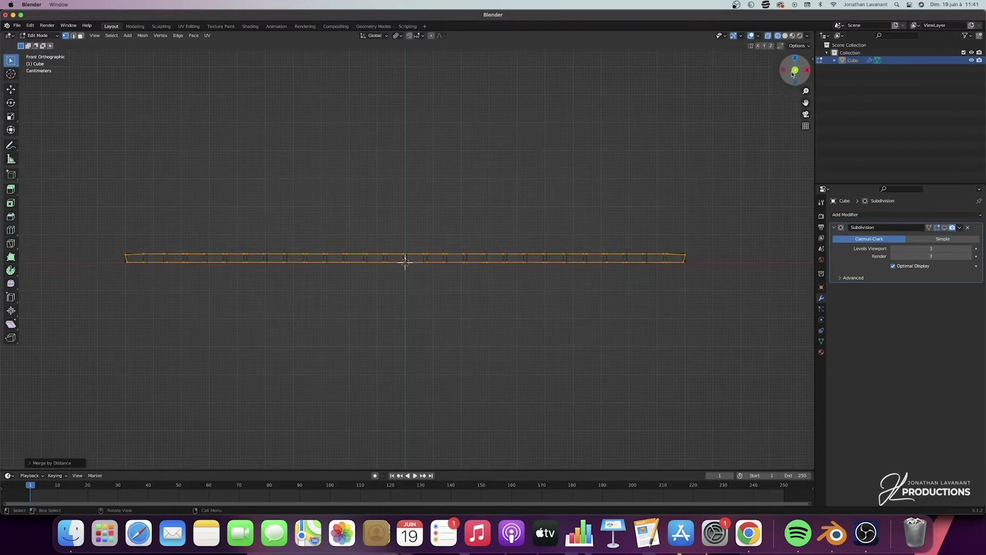
pyautogui.moveTo(806, 91); pyautogui.dragTo(806, 62)
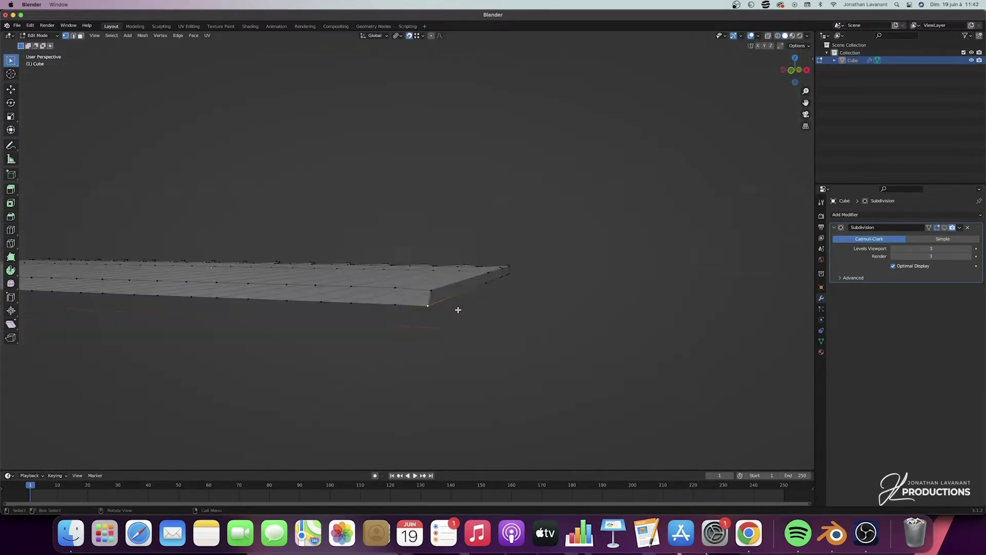
pyautogui.moveTo(457, 310)
pyautogui.mouseDown(button='middle')
pyautogui.moveTo(457, 278)
pyautogui.moveTo(470, 302)
pyautogui.mouseUp(button='middle')
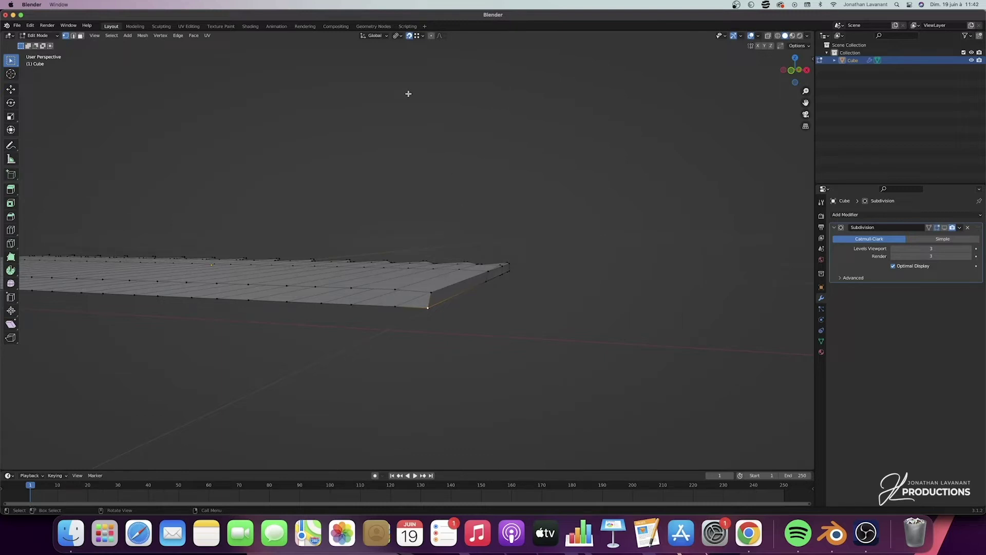
pyautogui.click(409, 36)
pyautogui.click(420, 35)
pyautogui.moveTo(442, 303); pyautogui.dragTo(440, 304, button='middle')
pyautogui.press('g')
pyautogui.press('z')
pyautogui.click(392, 299)
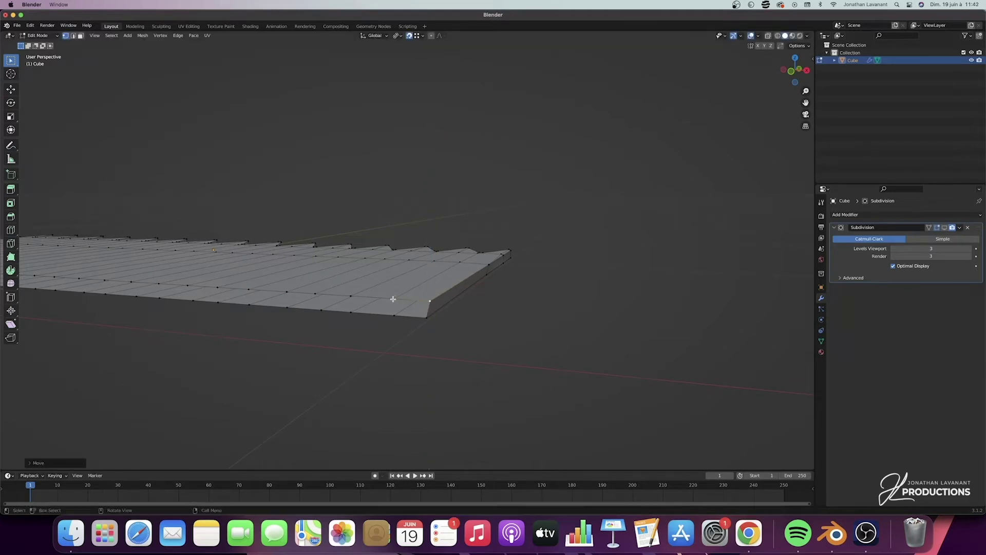
pyautogui.moveTo(393, 299); pyautogui.dragTo(474, 311, button='middle')
# - Move the upper end vertices on the middle and rear loops at the positive X end about 0.006 m along negative X
pyautogui.click(486, 243)
pyautogui.moveTo(488, 247); pyautogui.dragTo(492, 249, button='middle')
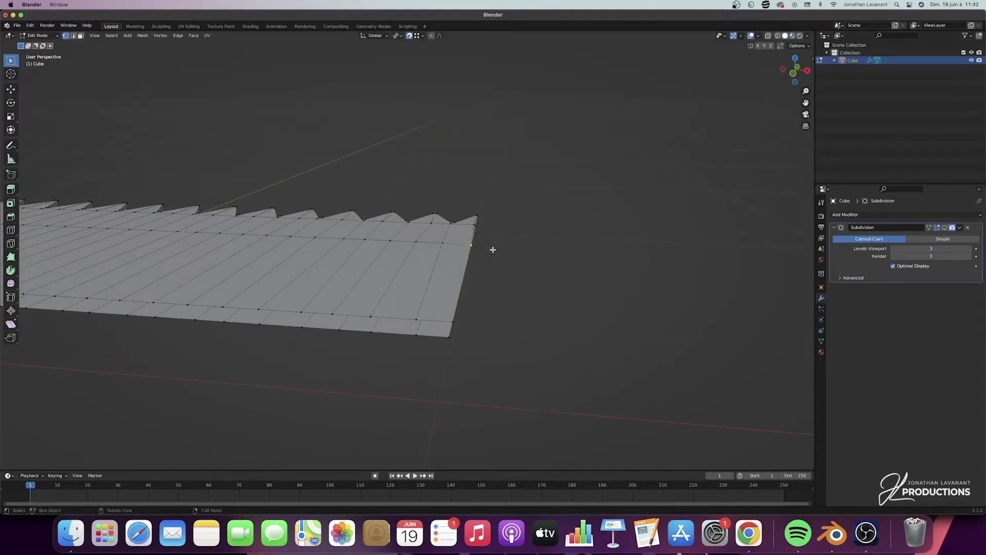
pyautogui.press('g')
pyautogui.press('x')
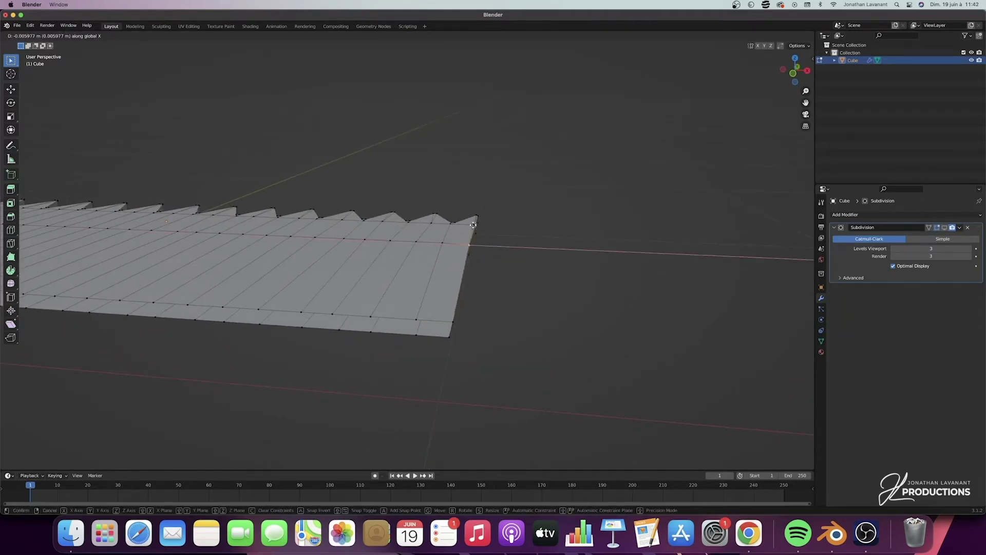
pyautogui.click(473, 225)
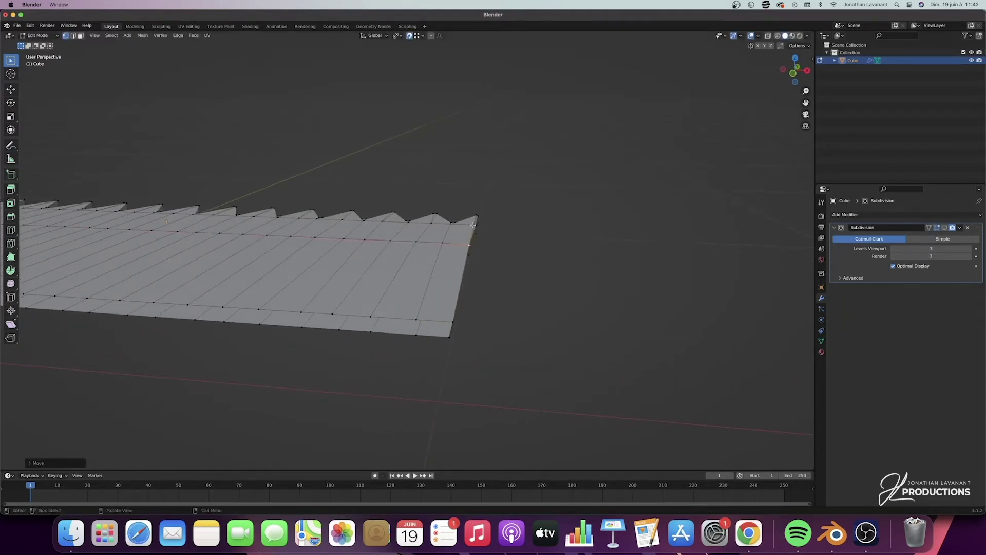
pyautogui.click(451, 321)
pyautogui.press('g')
pyautogui.press('x')
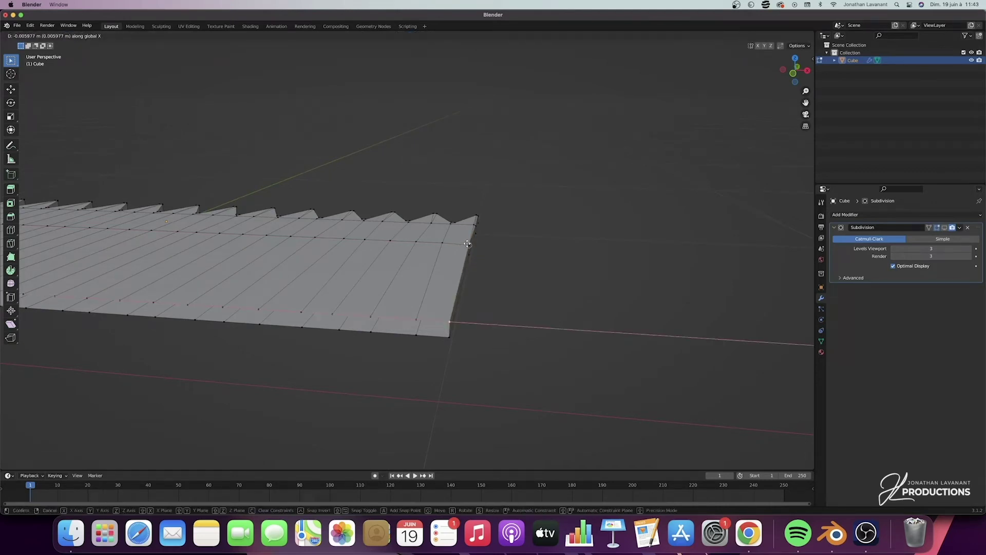
pyautogui.click(468, 244)
# - At the plate's opposite end, raise the upper rear corner vertex about 0.003 m along Z, snapping it level with its neighbours
pyautogui.moveTo(468, 339); pyautogui.dragTo(467, 339, button='middle')
pyautogui.click(425, 306)
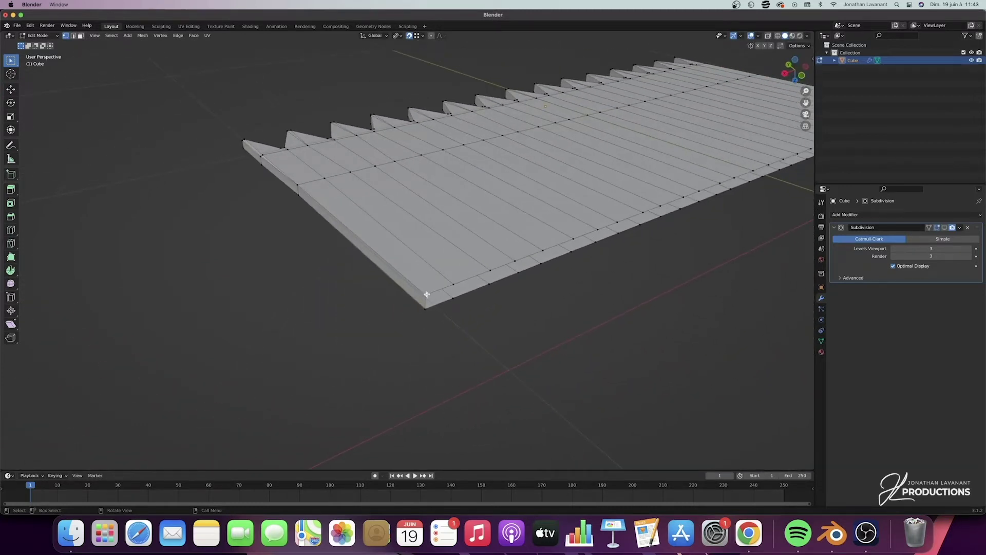
pyautogui.press('g')
pyautogui.press('x')
pyautogui.press('ctrl')
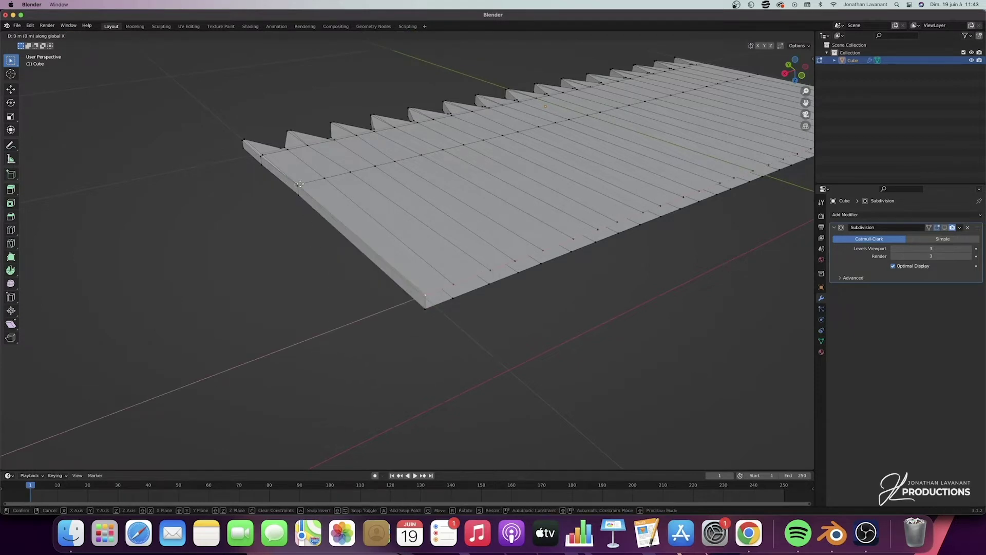
pyautogui.click(299, 184)
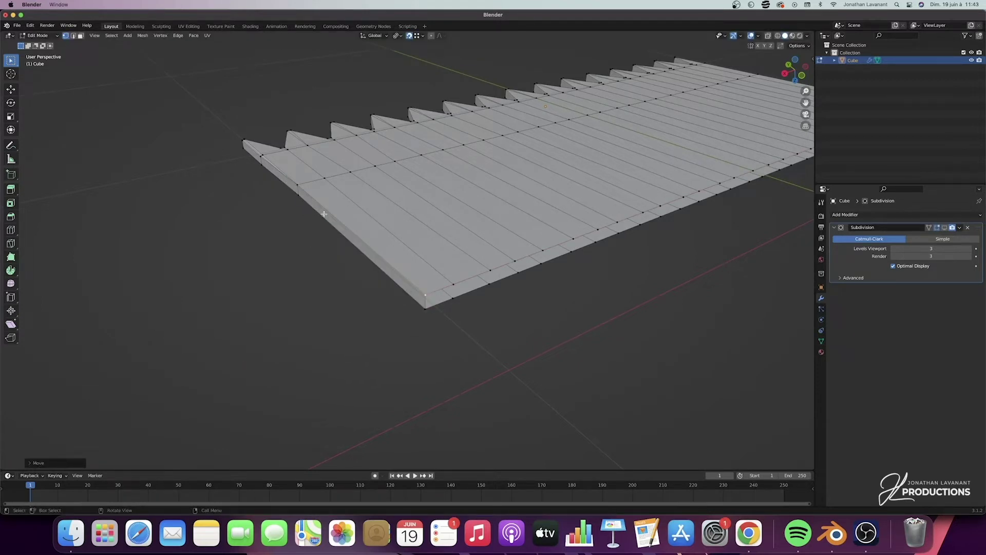
pyautogui.scroll(-3, 306, 194)
pyautogui.press('g')
pyautogui.press('z')
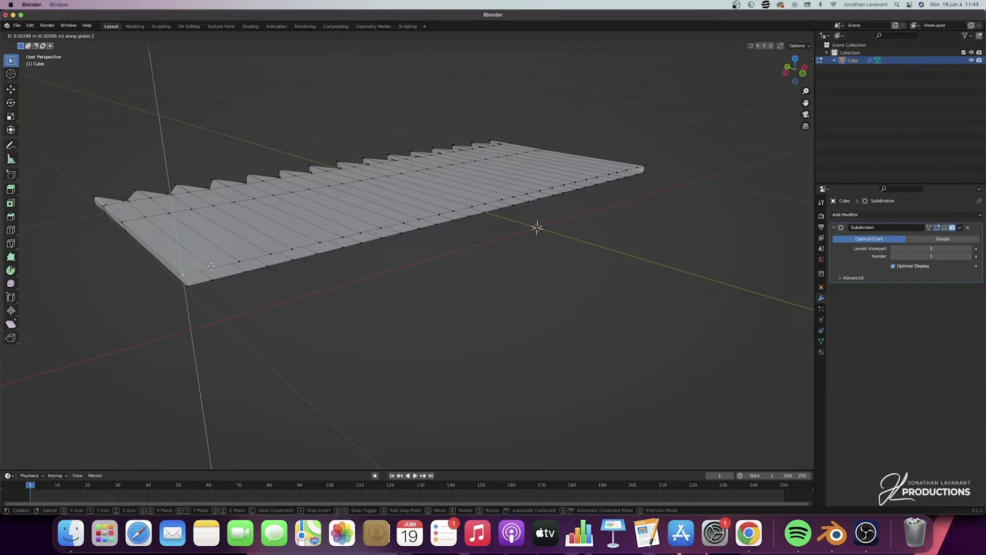
pyautogui.click(211, 266)
# - Snap the middle-loop end vertex in line with the tooth-side vertex, and move the upper rear corner vertex about 0.006 m along X
pyautogui.click(121, 221)
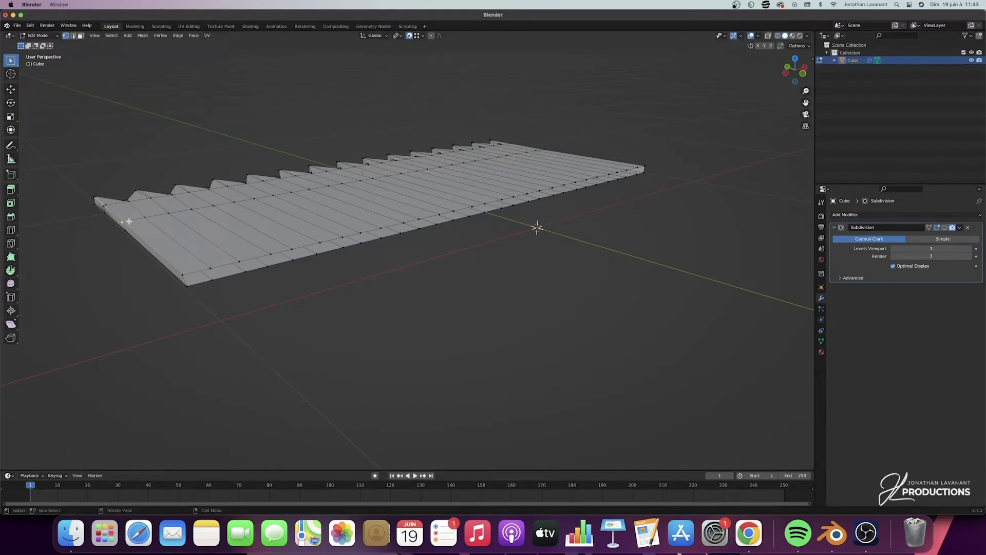
pyautogui.press('g')
pyautogui.click(107, 204)
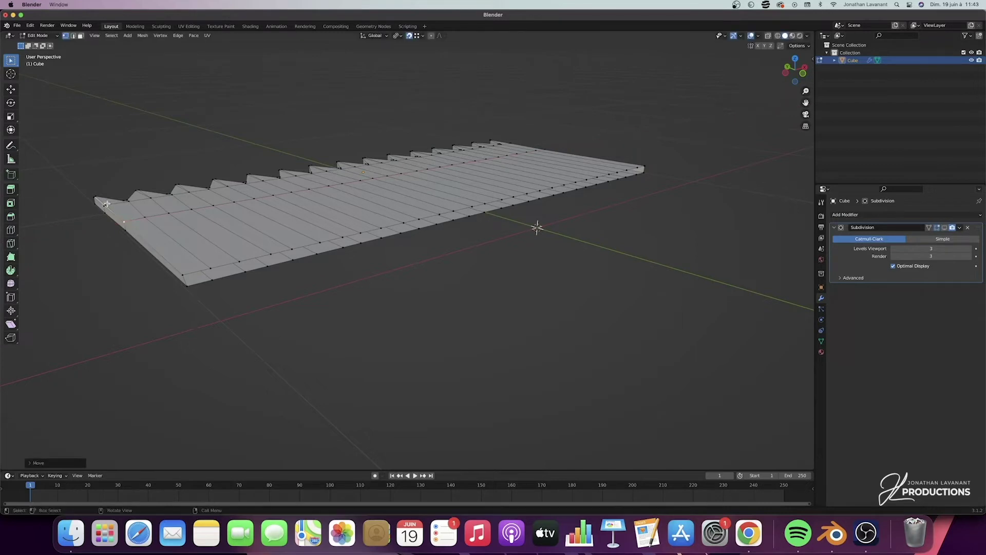
pyautogui.click(185, 274)
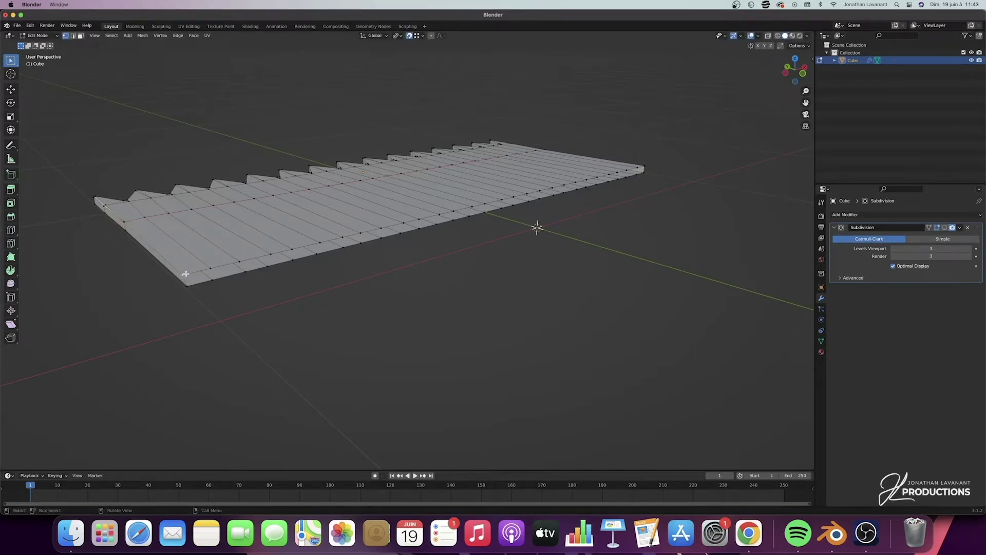
pyautogui.press('g')
pyautogui.press('x')
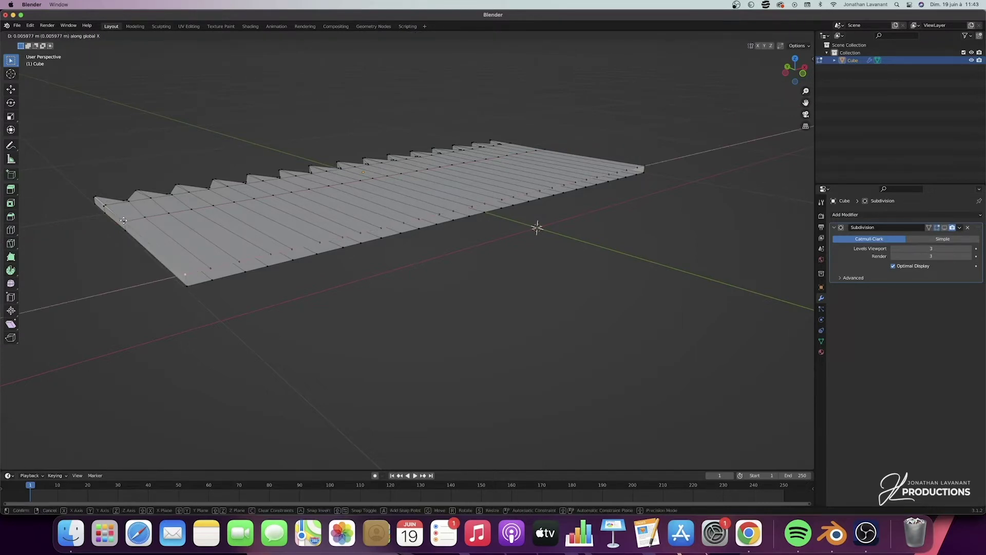
pyautogui.click(124, 221)
# - Select the vertices at the plate's ends from the front view to check their alignment
pyautogui.scroll(-5, 201, 295)
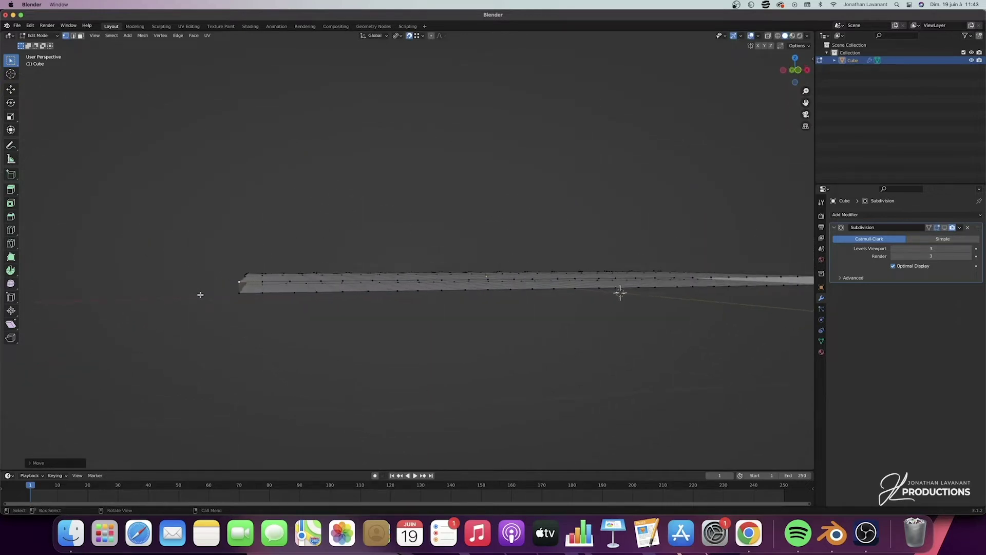
pyautogui.press('KP_1')
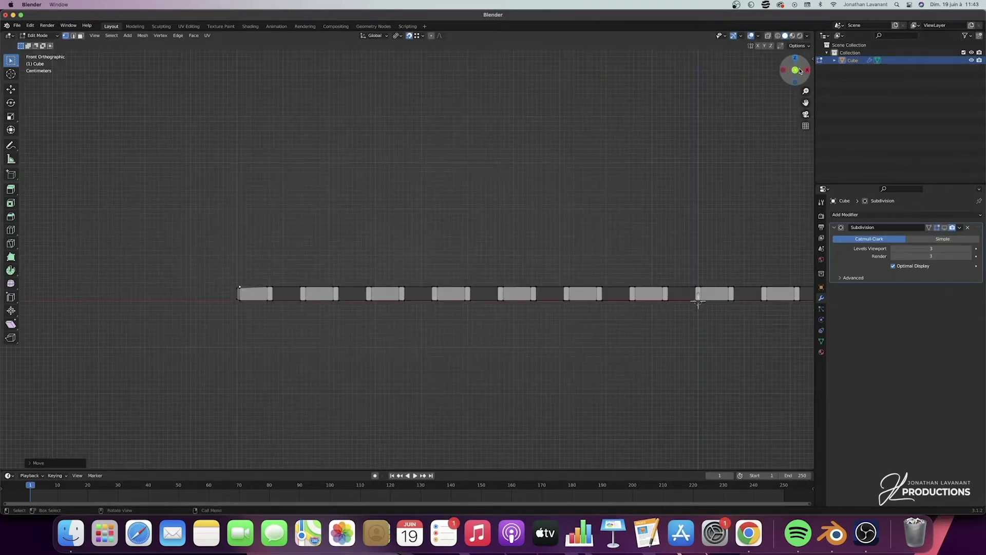
pyautogui.keyDown('shift'); pyautogui.moveTo(698, 302); pyautogui.dragTo(758, 295, button='middle'); pyautogui.keyUp('shift')
pyautogui.moveTo(312, 249); pyautogui.dragTo(281, 323)
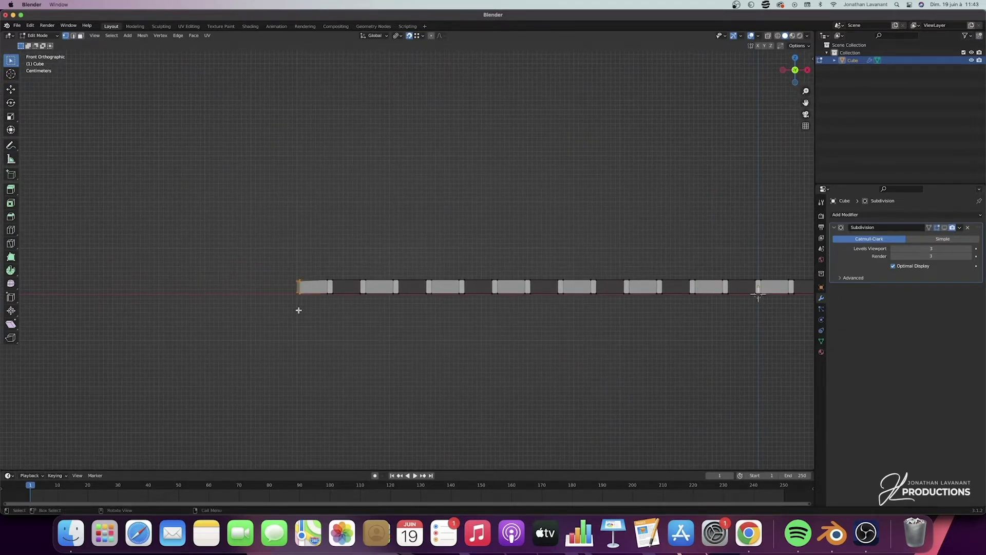
pyautogui.keyDown('shift'); pyautogui.moveTo(758, 297); pyautogui.dragTo(160, 315, button='middle'); pyautogui.keyUp('shift')
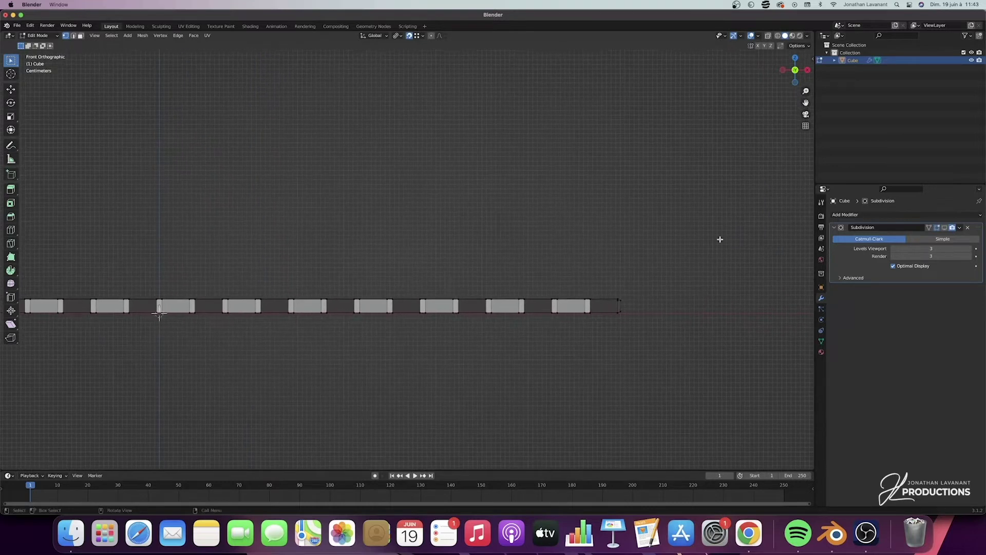
pyautogui.moveTo(627, 206); pyautogui.dragTo(632, 205, button='middle')
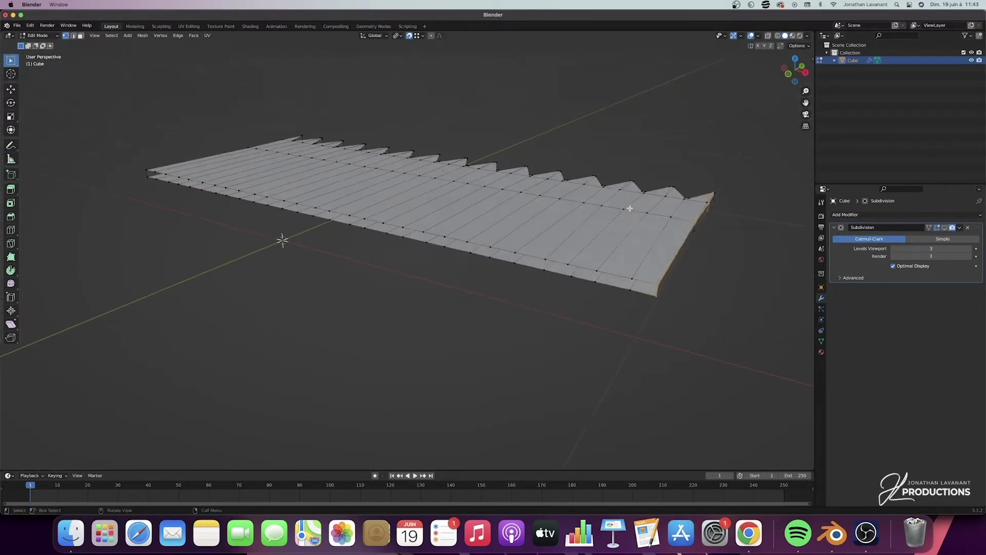
# - Switch to edge selection, deselect everything and show the plate from above
pyautogui.moveTo(536, 214); pyautogui.dragTo(540, 262, button='middle')
pyautogui.press('2')
pyautogui.hotkey('alt', 'a')
pyautogui.keyDown('shift'); pyautogui.moveTo(607, 68); pyautogui.dragTo(625, 167, button='middle'); pyautogui.keyUp('shift')
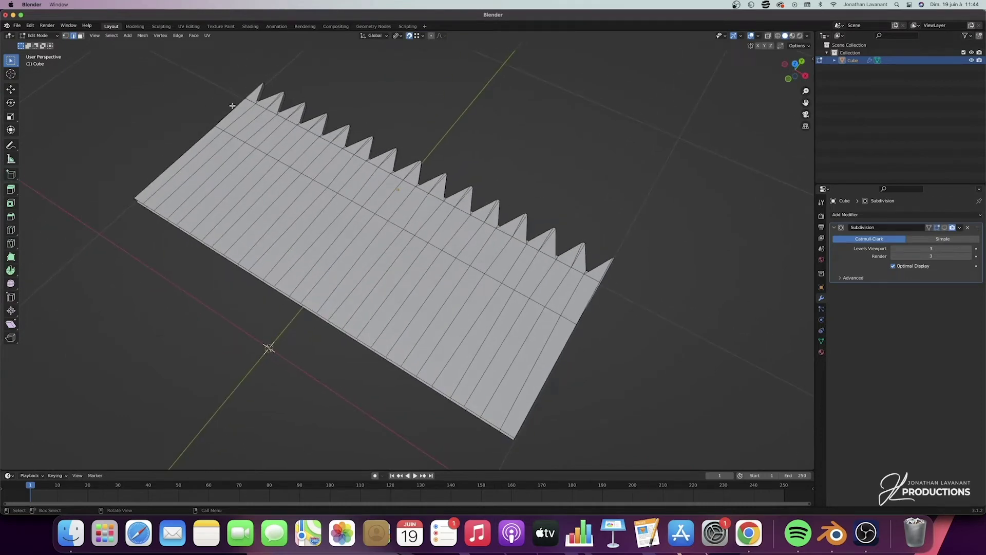
pyautogui.moveTo(356, 189); pyautogui.dragTo(612, 180, button='middle')
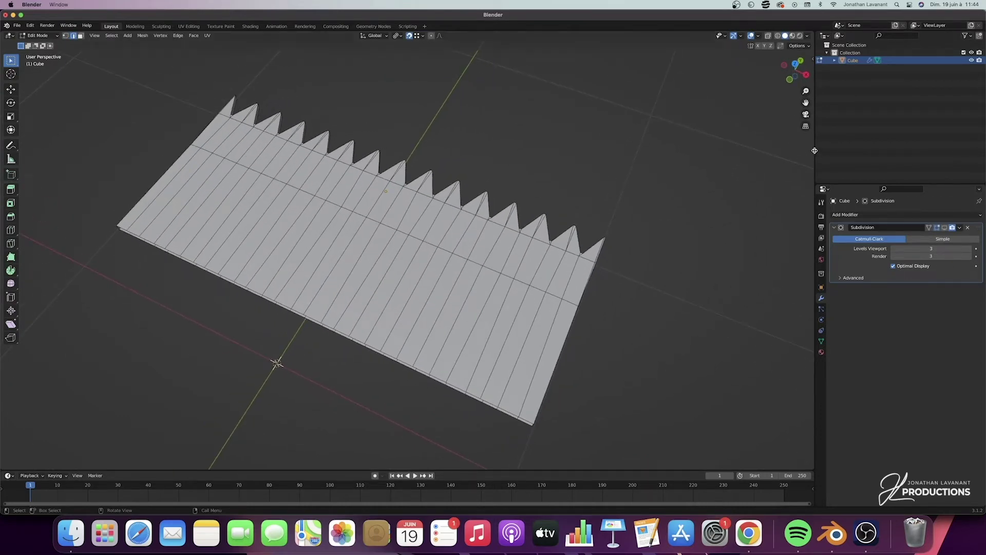
pyautogui.click(794, 65)
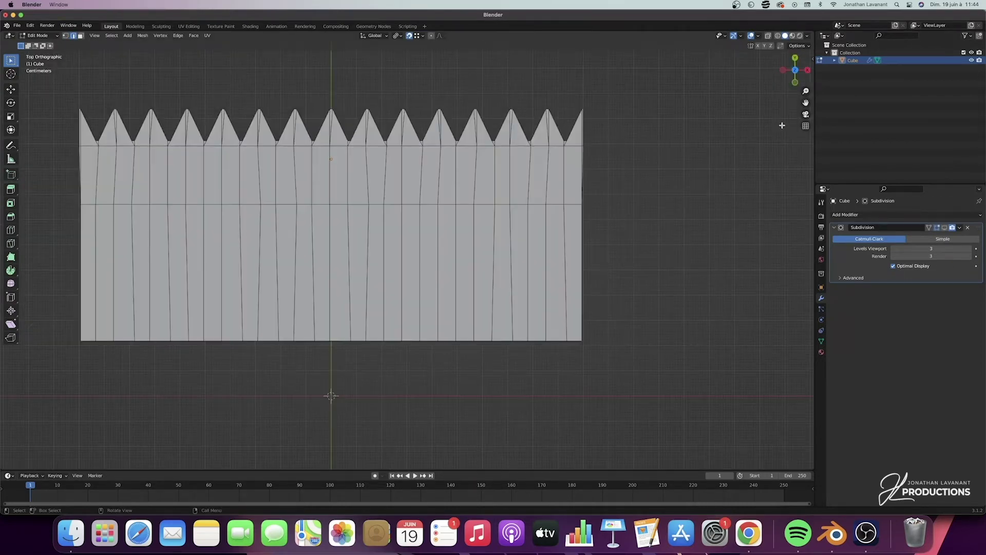
# - With X-ray on, straighten the first vertex column inside the plate's +X end by scaling it to 0 along X
pyautogui.click(777, 36)
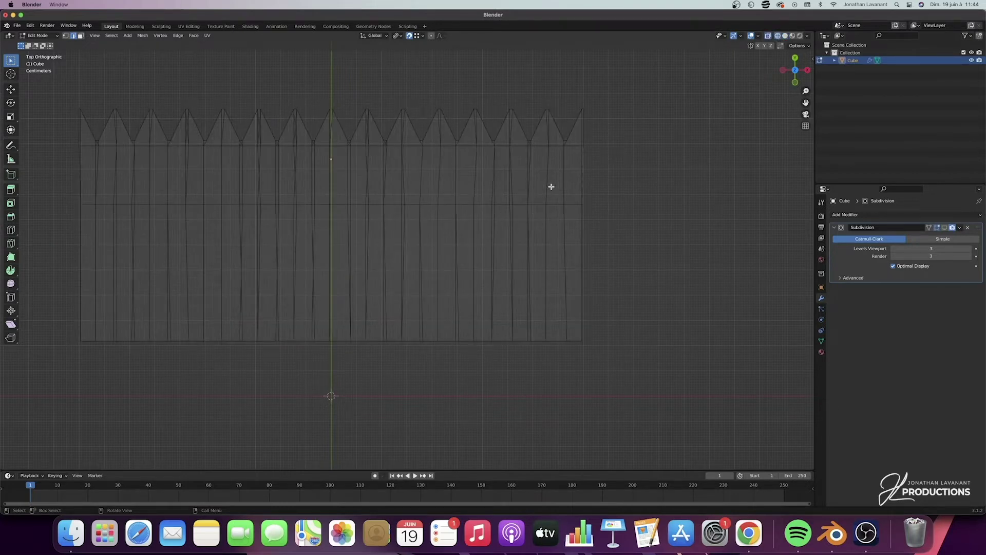
pyautogui.moveTo(806, 92); pyautogui.dragTo(618, 430)
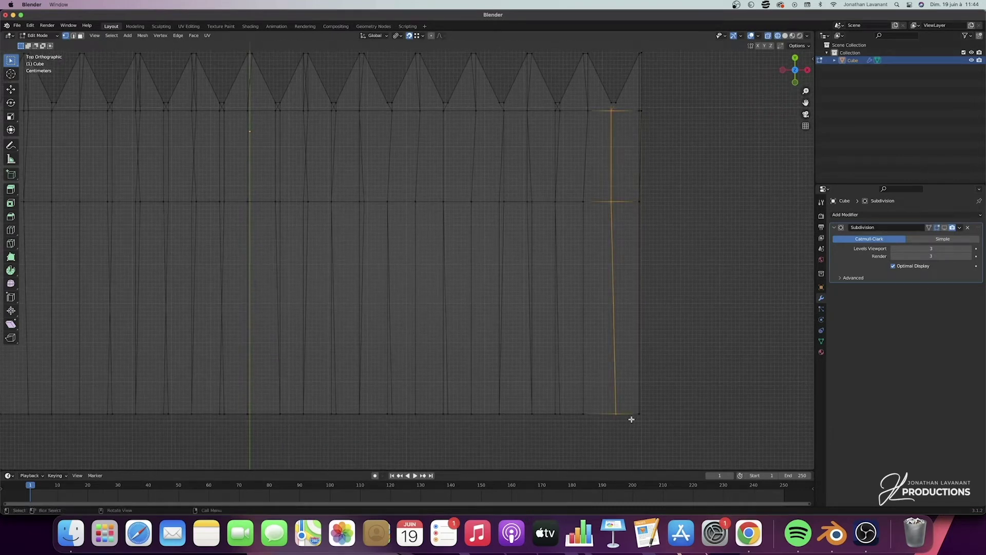
pyautogui.press('s')
pyautogui.press('x')
pyautogui.press('0')
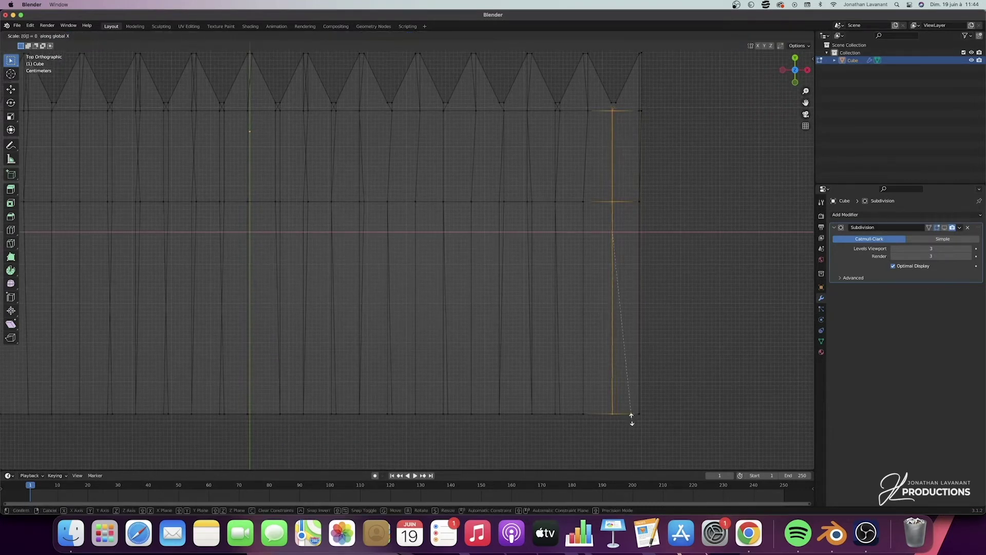
pyautogui.press('Return')
# - Scale the vertex column running through the first full tooth tip from the +X end to 0 along X
pyautogui.moveTo(595, 110); pyautogui.dragTo(574, 428)
pyautogui.press('s')
pyautogui.press('x')
pyautogui.press('0')
pyautogui.press('Return')
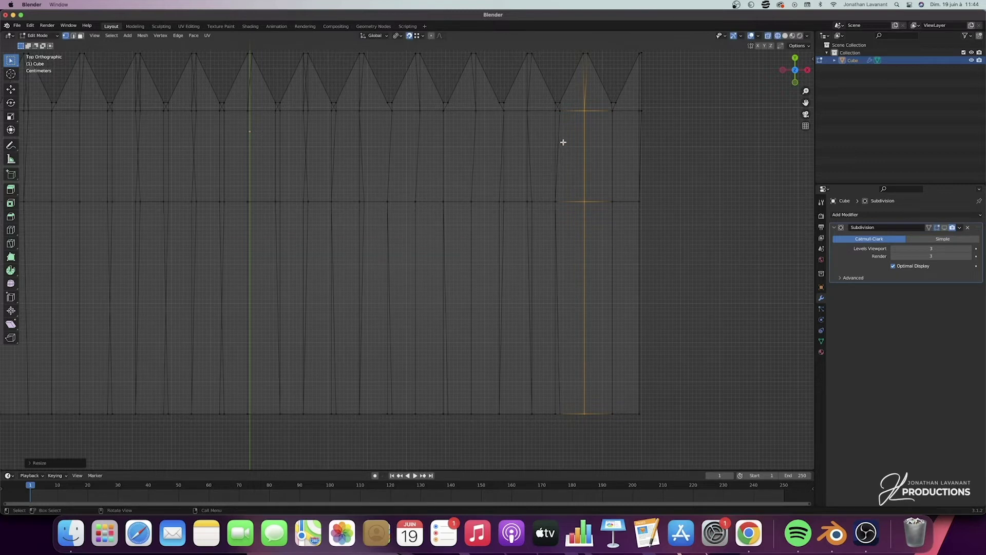
# - Collapse the third inner vertex column from the +X end, at the second tooth valley, to 0 along X
pyautogui.moveTo(569, 107); pyautogui.dragTo(546, 465)
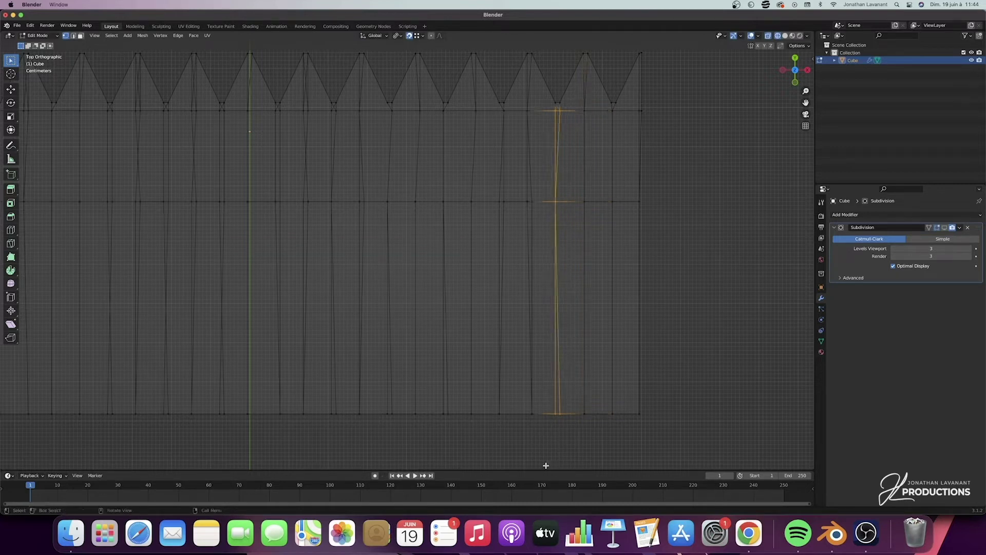
pyautogui.press('s')
pyautogui.press('x')
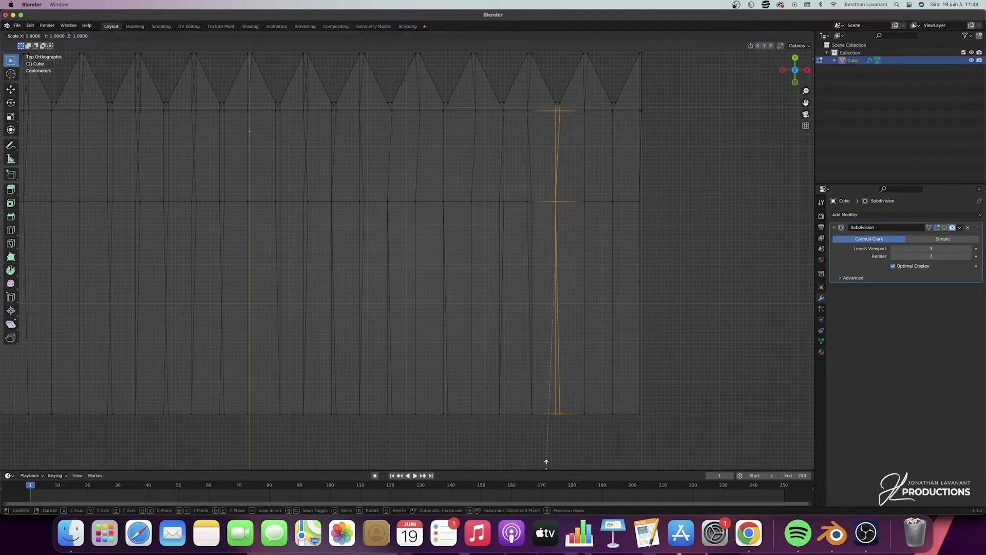
pyautogui.press('0')
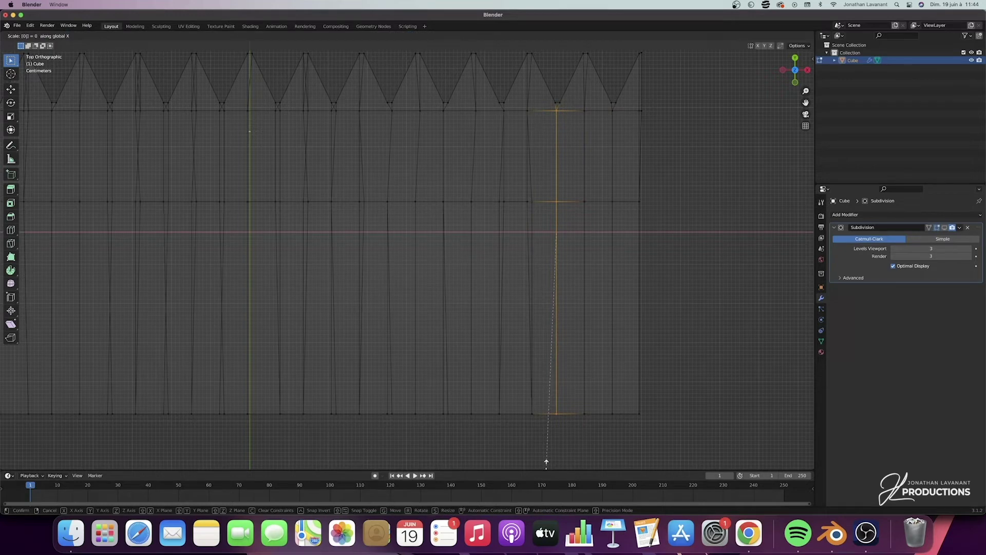
pyautogui.press('Return')
# - Scale the fourth inner vertex column from the +X end to 0 along X and turn off X-ray display
pyautogui.moveTo(537, 104); pyautogui.dragTo(519, 427)
pyautogui.moveTo(546, 147); pyautogui.dragTo(547, 149, button='middle')
pyautogui.press('KP_7')
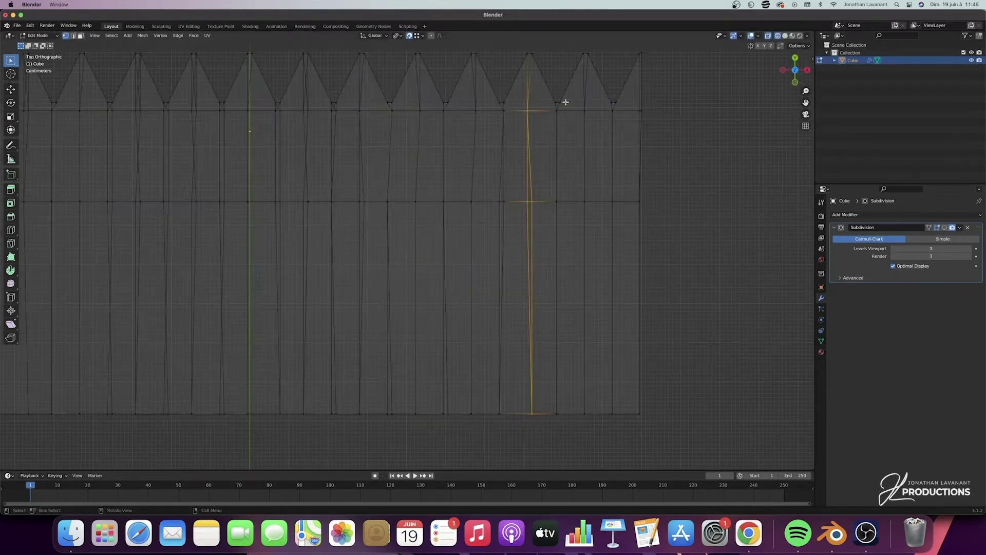
pyautogui.hotkey('shift', 'z')
pyautogui.press('s')
pyautogui.press('x')
pyautogui.press('0')
pyautogui.press('Return')
# - Straighten the fifth and sixth lengthwise edge loops from the +X end on the top face, scaling each to 0 along X
pyautogui.keyDown('alt'); pyautogui.click(501, 427); pyautogui.keyUp('alt')
pyautogui.press('s')
pyautogui.press('x')
pyautogui.press('0')
pyautogui.press('Return')
pyautogui.keyDown('alt'); pyautogui.click(471, 427); pyautogui.keyUp('alt')
pyautogui.press('s')
pyautogui.press('x')
pyautogui.press('0')
pyautogui.press('Return')
# - Straighten the seventh to ninth edge loops from the +X end on the top face, scaling each to 0 along X
pyautogui.keyDown('alt'); pyautogui.click(445, 427); pyautogui.keyUp('alt')
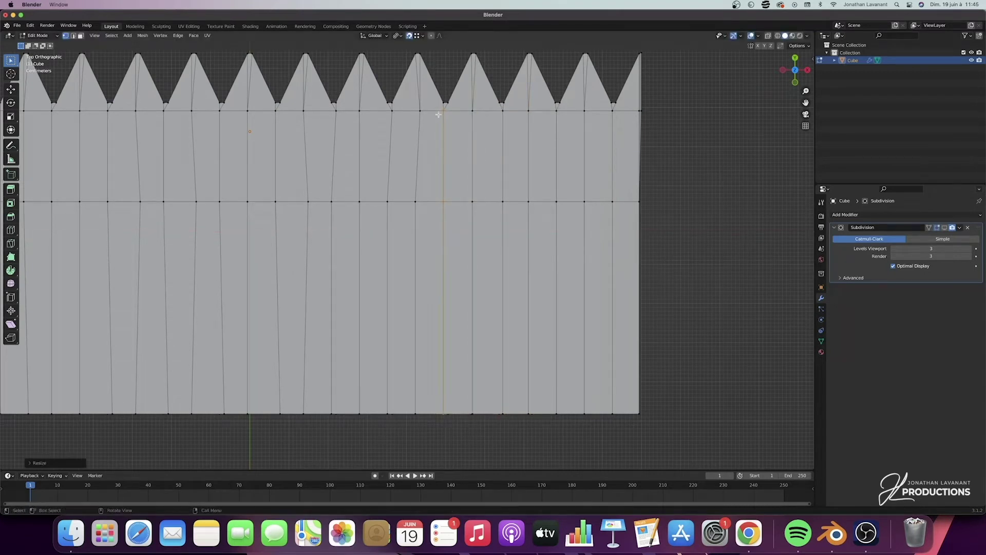
pyautogui.keyDown('alt'); pyautogui.click(415, 427); pyautogui.keyUp('alt')
pyautogui.press('s')
pyautogui.press('x')
pyautogui.press('0')
pyautogui.press('Return')
pyautogui.keyDown('alt'); pyautogui.click(388, 427); pyautogui.keyUp('alt')
pyautogui.press('s')
pyautogui.press('x')
pyautogui.press('0')
pyautogui.press('Return')
# - Scale the next three top-face edge loops, just before the plate's middle, to 0 along X one at a time
pyautogui.keyDown('shift'); pyautogui.moveTo(388, 308); pyautogui.dragTo(469, 310, button='middle'); pyautogui.keyUp('shift')
pyautogui.keyDown('shift'); pyautogui.moveTo(441, 107); pyautogui.dragTo(519, 102, button='middle'); pyautogui.keyUp('shift')
pyautogui.keyDown('alt'); pyautogui.click(519, 102); pyautogui.keyUp('alt')
pyautogui.press('s')
pyautogui.press('x')
pyautogui.press('0')
pyautogui.press('Return')
pyautogui.keyDown('alt'); pyautogui.click(495, 102); pyautogui.keyUp('alt')
pyautogui.press('s')
pyautogui.press('x')
pyautogui.press('0')
pyautogui.press('Return')
pyautogui.keyDown('alt'); pyautogui.click(466, 101); pyautogui.keyUp('alt')
pyautogui.press('s')
pyautogui.press('x')
pyautogui.press('0')
pyautogui.press('Return')
# - Straighten the top-face edge loops around and just past the plate's middle, scaling each to 0 along X
pyautogui.keyDown('alt'); pyautogui.click(434, 415); pyautogui.keyUp('alt')
pyautogui.press('0')
pyautogui.press('Return')
pyautogui.keyDown('alt'); pyautogui.click(384, 410); pyautogui.keyUp('alt')
pyautogui.press('s')
pyautogui.press('x')
pyautogui.press('0')
pyautogui.press('Return')
pyautogui.keyDown('alt'); pyautogui.click(352, 406); pyautogui.keyUp('alt')
pyautogui.press('s')
pyautogui.press('x')
pyautogui.press('0')
pyautogui.press('Return')
# - Continue toward the -X end, scaling the slanted edge loops in that half of the top face to 0 along X
pyautogui.keyDown('shift'); pyautogui.moveTo(329, 399); pyautogui.dragTo(425, 405, button='middle'); pyautogui.keyUp('shift')
pyautogui.keyDown('alt'); pyautogui.click(425, 405); pyautogui.keyUp('alt')
pyautogui.press('s')
pyautogui.press('x')
pyautogui.click(426, 408)
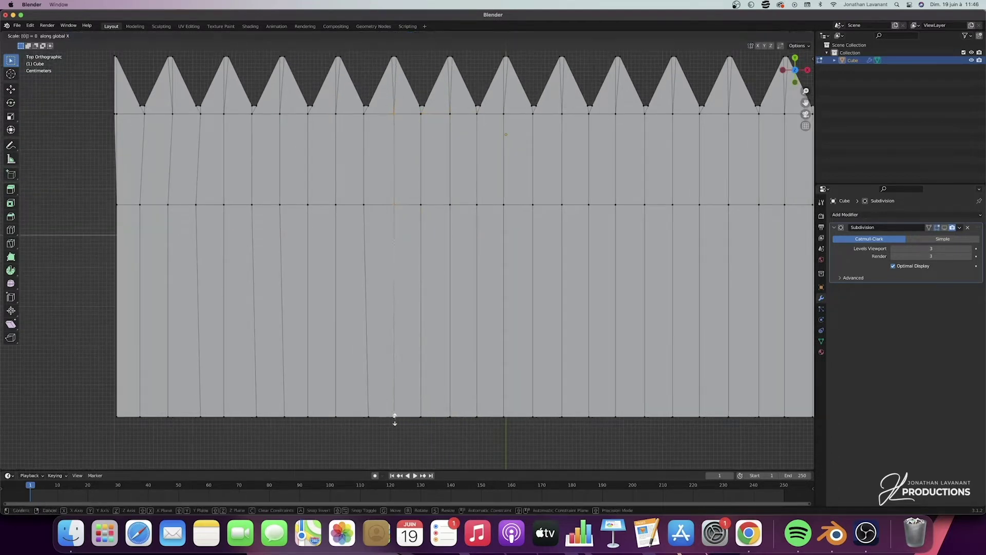
pyautogui.click(368, 413)
pyautogui.keyDown('alt'); pyautogui.click(290, 425); pyautogui.keyUp('alt')
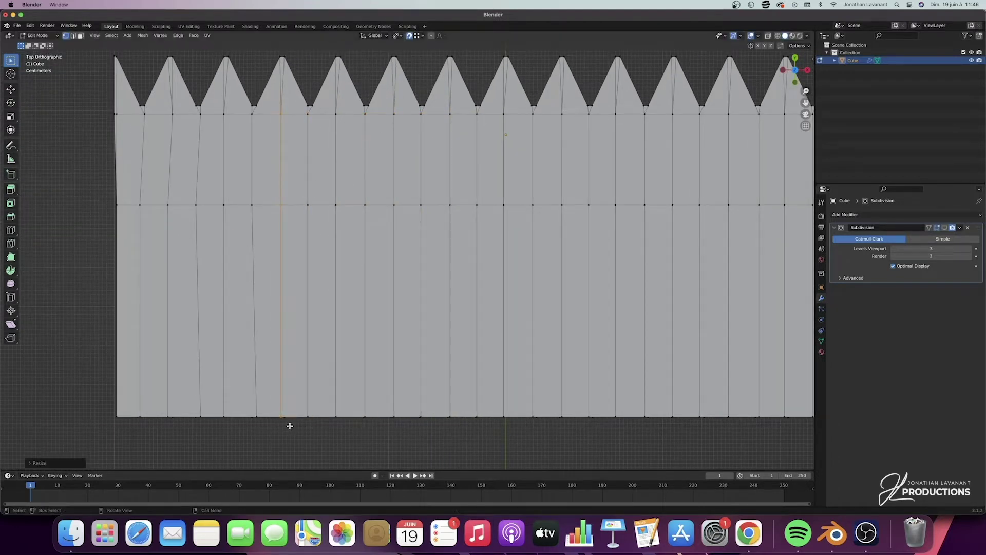
pyautogui.press('s')
pyautogui.press('x')
pyautogui.press('0')
pyautogui.press('Return')
# - Straighten the last slanted top-face edge loops and the end edge at the plate's -X end with 0 scale along X
pyautogui.keyDown('alt'); pyautogui.click(199, 428); pyautogui.keyUp('alt')
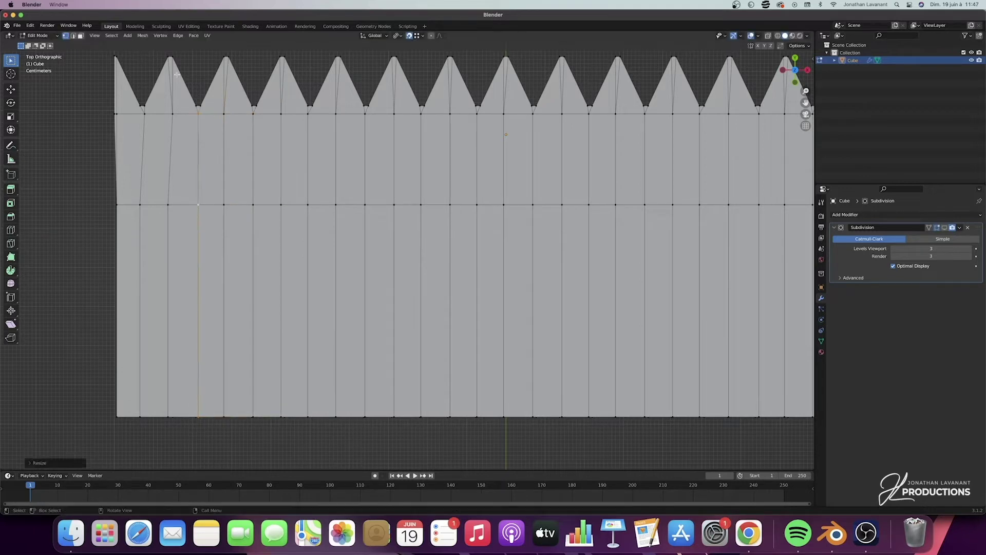
pyautogui.press('s')
pyautogui.press('x')
pyautogui.press('0')
pyautogui.press('Return')
pyautogui.keyDown('alt'); pyautogui.click(142, 413); pyautogui.keyUp('alt')
pyautogui.press('s')
pyautogui.press('x')
pyautogui.press('0')
pyautogui.press('Return')
pyautogui.keyDown('alt'); pyautogui.click(118, 419); pyautogui.keyUp('alt')
pyautogui.press('s')
pyautogui.press('x')
pyautogui.press('0')
pyautogui.press('Return')
# - Align the end vertices near the teeth at the plate's +X end by scaling them to 0 along X
pyautogui.keyDown('shift'); pyautogui.moveTo(565, 206); pyautogui.dragTo(245, 220, button='middle'); pyautogui.keyUp('shift')
pyautogui.moveTo(613, 119); pyautogui.dragTo(568, 164)
pyautogui.press('s')
pyautogui.press('x')
pyautogui.press('0')
pyautogui.press('Return')
# - Show the plate from below and straighten the underside's slanted edge loops in the -X half, scaling each to 0 along X
pyautogui.scroll(-3, 569, 164)
pyautogui.keyDown('shift'); pyautogui.moveTo(431, 349); pyautogui.dragTo(498, 356, button='middle'); pyautogui.keyUp('shift')
pyautogui.moveTo(498, 356); pyautogui.dragTo(360, 154, button='middle')
pyautogui.keyDown('shift'); pyautogui.moveTo(119, 145); pyautogui.dragTo(271, 124, button='middle'); pyautogui.keyUp('shift')
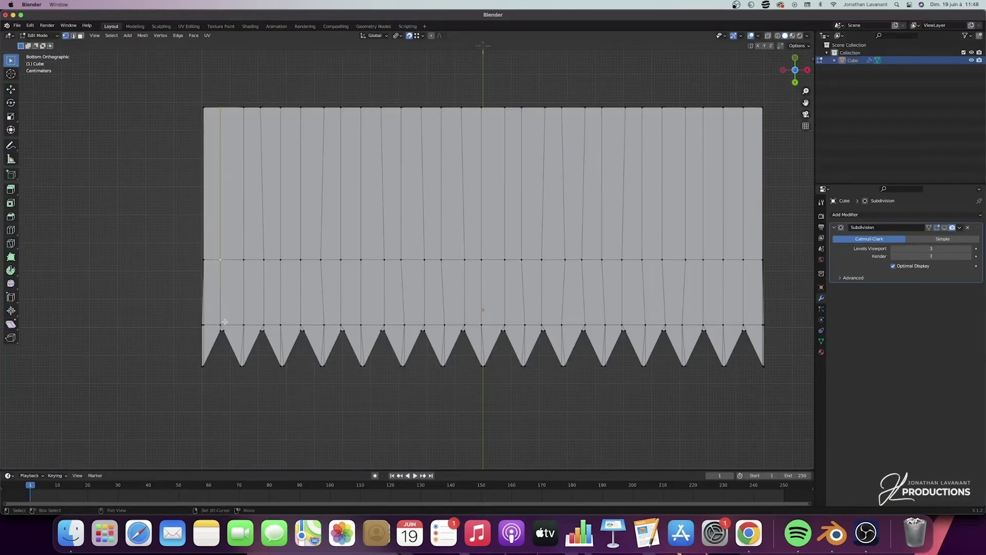
pyautogui.moveTo(272, 124); pyautogui.dragTo(244, 309, button='middle')
pyautogui.keyDown('alt'); pyautogui.click(244, 308); pyautogui.keyUp('alt')
pyautogui.keyDown('alt'); pyautogui.click(384, 323); pyautogui.keyUp('alt')
pyautogui.press('s')
pyautogui.press('x')
pyautogui.press('0')
pyautogui.press('Return')
# - Scale the next three underside edge loops toward the plate's middle to 0 along X one at a time
pyautogui.keyDown('alt'); pyautogui.click(402, 107); pyautogui.keyUp('alt')
pyautogui.press('s')
pyautogui.press('x')
pyautogui.press('0')
pyautogui.press('Return')
pyautogui.keyDown('alt'); pyautogui.click(424, 324); pyautogui.keyUp('alt')
pyautogui.press('s')
pyautogui.press('x')
pyautogui.press('0')
pyautogui.press('Return')
pyautogui.keyDown('alt'); pyautogui.click(441, 108); pyautogui.keyUp('alt')
pyautogui.press('s')
pyautogui.press('x')
pyautogui.press('0')
pyautogui.press('Return')
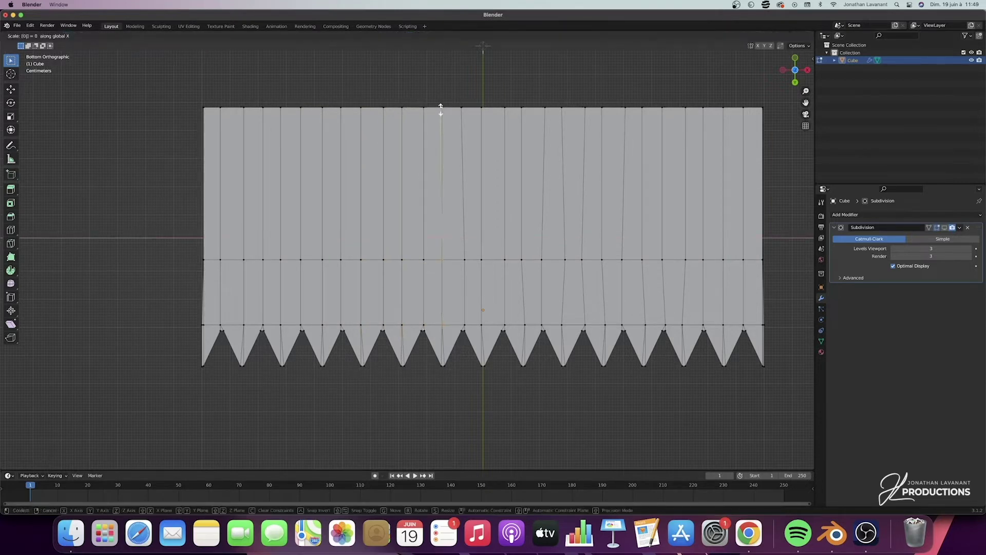
# - Straighten the underside edge loops at the plate's middle one by one with 0 scale along X
pyautogui.keyDown('alt'); pyautogui.click(464, 323); pyautogui.keyUp('alt')
pyautogui.keyDown('alt'); pyautogui.click(482, 323); pyautogui.keyUp('alt')
pyautogui.press('s')
pyautogui.press('x')
pyautogui.press('0')
pyautogui.press('Return')
pyautogui.press('s')
pyautogui.press('x')
pyautogui.press('0')
pyautogui.press('Return')
# - Align the middle tooth's tip edge and the loop just past the middle on the +X side with 0 scale along X
pyautogui.keyDown('alt'); pyautogui.click(483, 366); pyautogui.keyUp('alt')
pyautogui.press('s')
pyautogui.press('x')
pyautogui.press('0')
pyautogui.press('Return')
pyautogui.moveTo(510, 98); pyautogui.dragTo(497, 331)
pyautogui.moveTo(498, 331); pyautogui.dragTo(489, 207, button='middle')
pyautogui.press('s')
pyautogui.press('x')
pyautogui.press('0')
pyautogui.press('Return')
# - Show the plate from below and straighten the next two underside edge loops in the +X half, scaling each to 0 along X
pyautogui.click(795, 70)
pyautogui.keyDown('alt'); pyautogui.click(525, 325); pyautogui.keyUp('alt')
pyautogui.press('s')
pyautogui.press('x')
pyautogui.press('0')
pyautogui.press('Return')
pyautogui.keyDown('alt'); pyautogui.click(542, 324); pyautogui.keyUp('alt')
pyautogui.press('s')
pyautogui.press('x')
pyautogui.press('0')
pyautogui.press('Return')
# - Straighten the two slanted underside loops around the middle of the +X half with 0 scale along X
pyautogui.keyDown('alt'); pyautogui.click(561, 106); pyautogui.keyUp('alt')
pyautogui.press('s')
pyautogui.press('x')
pyautogui.press('0')
pyautogui.press('Return')
pyautogui.keyDown('alt'); pyautogui.click(585, 325); pyautogui.keyUp('alt')
pyautogui.press('s')
pyautogui.press('x')
pyautogui.press('0')
pyautogui.press('Return')
# - Scale the following three underside loops toward the plate's +X end to 0 along X one at a time
pyautogui.keyDown('alt'); pyautogui.click(604, 108); pyautogui.keyUp('alt')
pyautogui.press('Return')
pyautogui.keyDown('alt'); pyautogui.click(623, 324); pyautogui.keyUp('alt')
pyautogui.press('s')
pyautogui.press('x')
pyautogui.press('0')
pyautogui.press('Return')
pyautogui.keyDown('alt'); pyautogui.click(644, 108); pyautogui.keyUp('alt')
pyautogui.press('s')
pyautogui.press('x')
pyautogui.press('0')
pyautogui.press('Return')
# - Straighten the last two slanted underside edge loops near the +X end with 0 scale along X
pyautogui.keyDown('alt'); pyautogui.click(665, 324); pyautogui.keyUp('alt')
pyautogui.press('s')
pyautogui.press('x')
pyautogui.press('0')
pyautogui.press('Return')
pyautogui.keyDown('alt'); pyautogui.click(686, 108); pyautogui.keyUp('alt')
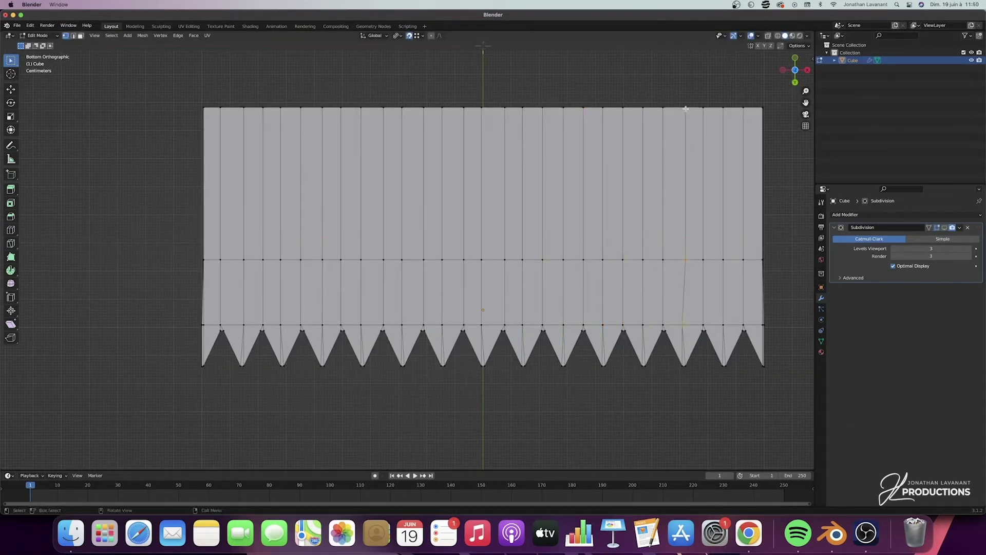
pyautogui.press('Return')
# - Move the crosswise edge loop along Y closer to the teeth
pyautogui.moveTo(703, 321); pyautogui.dragTo(418, 315, button='middle')
pyautogui.click(795, 77)
pyautogui.press('g')
pyautogui.press('y')
pyautogui.click(493, 329)
pyautogui.moveTo(493, 329); pyautogui.dragTo(442, 232, button='middle')
# - Preview the plate in Object Mode with the Subdivision modifier's viewport display switched on, and switch it off again
pyautogui.press('Tab')
pyautogui.click(944, 227)
pyautogui.moveTo(658, 241); pyautogui.dragTo(556, 249, button='middle')
pyautogui.hscroll(-5, 556, 249)
pyautogui.click(944, 227)
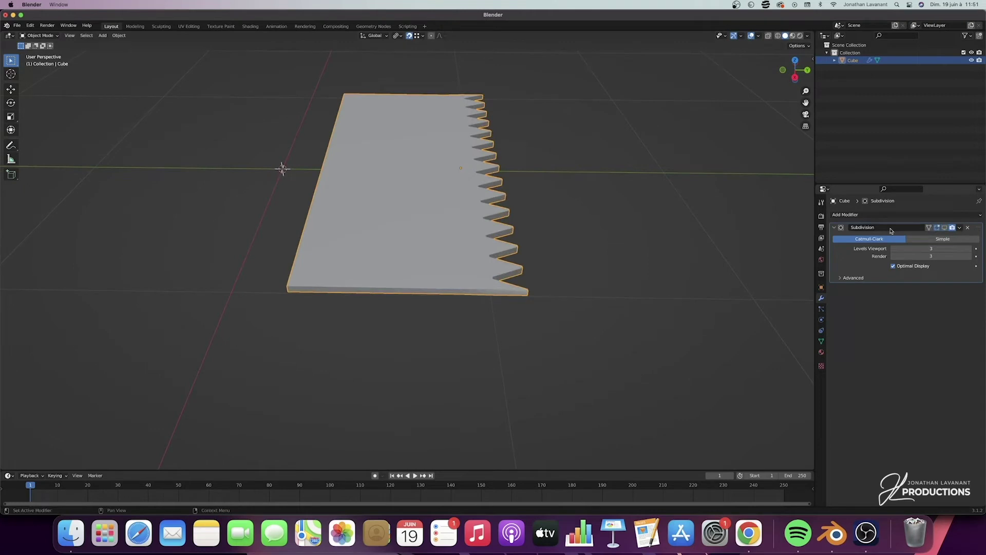
pyautogui.moveTo(632, 226); pyautogui.dragTo(601, 214, button='middle')
# - Enter Edit Mode and turn on the Subdivision modifier's viewport display
pyautogui.press('Tab')
pyautogui.moveTo(804, 92); pyautogui.dragTo(804, 108)
pyautogui.moveTo(805, 103); pyautogui.dragTo(781, 157)
pyautogui.moveTo(481, 255); pyautogui.dragTo(488, 257, button='middle')
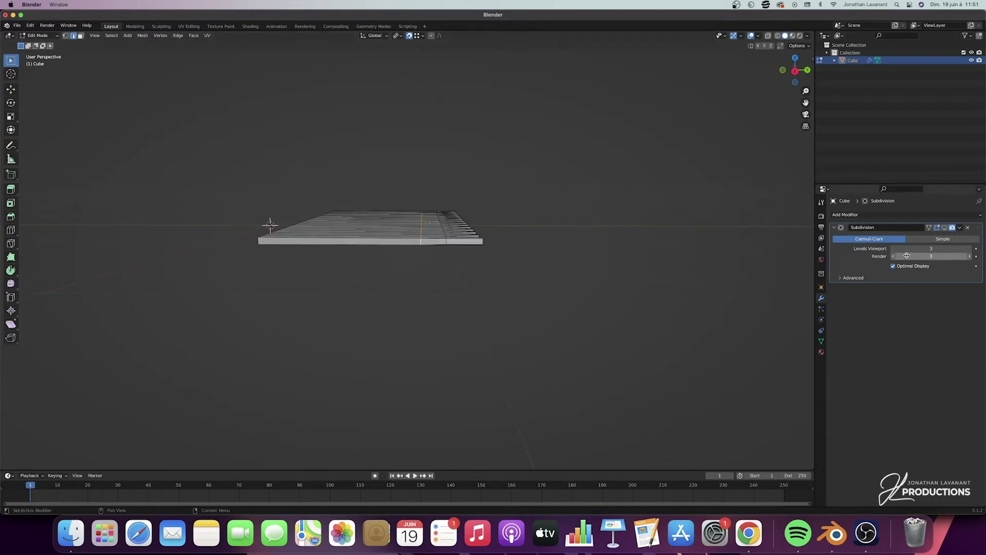
pyautogui.click(945, 227)
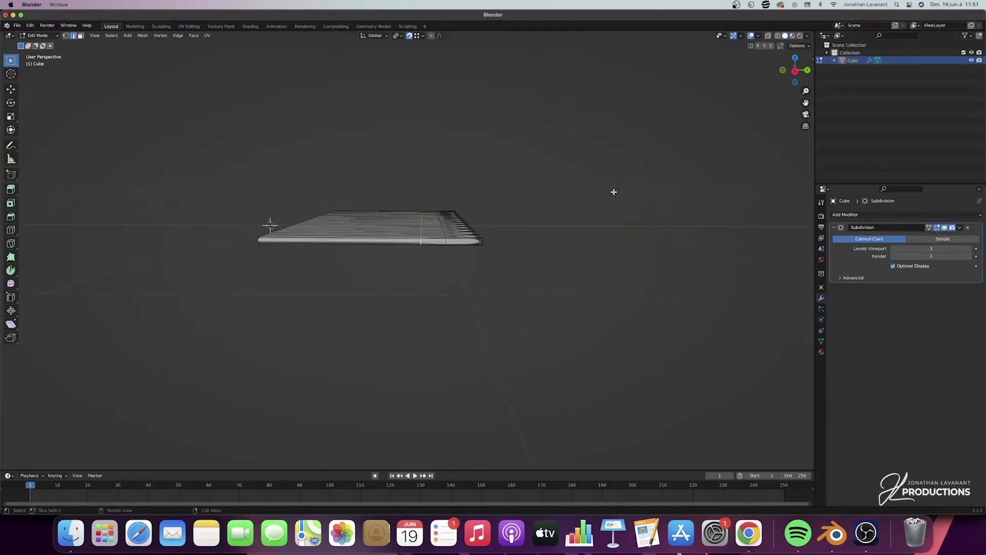
# - In a wireframe right side view, select the tooth tip vertices and scale them along Z to about a third of their thickness
pyautogui.click(795, 71)
pyautogui.moveTo(806, 91); pyautogui.dragTo(773, 147)
pyautogui.press('1')
pyautogui.click(778, 35)
pyautogui.moveTo(652, 127); pyautogui.dragTo(570, 233)
pyautogui.press('s')
pyautogui.press('z')
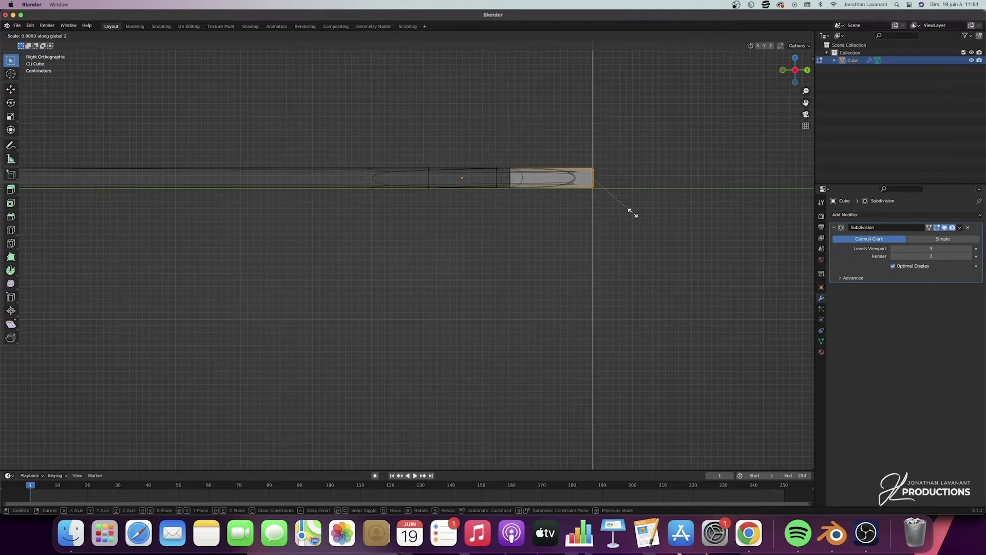
pyautogui.click(610, 190)
# - Thin the vertices at the base of the teeth by scaling them along Z to about 0.68
pyautogui.moveTo(532, 137); pyautogui.dragTo(475, 216)
pyautogui.press('s')
pyautogui.press('z')
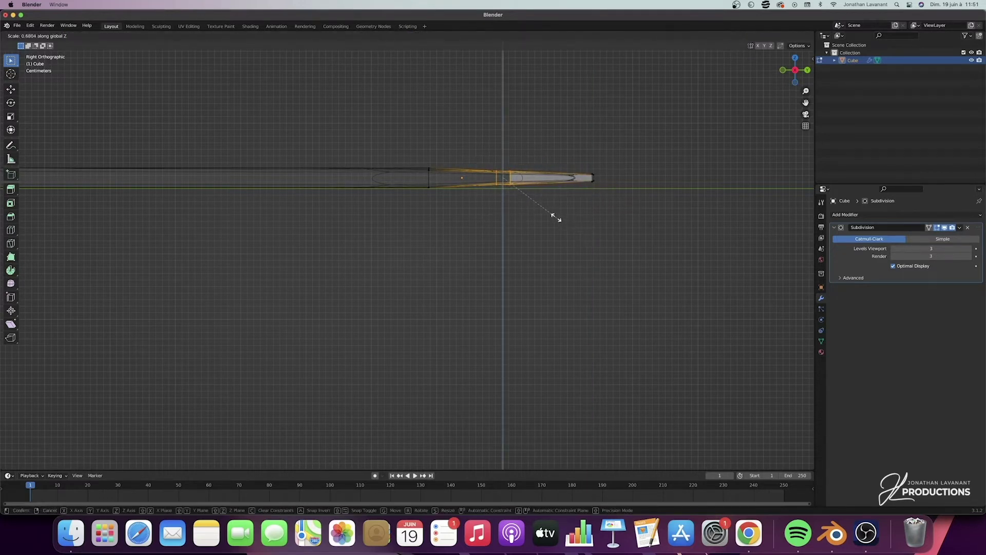
pyautogui.click(555, 216)
# - Thicken the crosswise edge loop behind the teeth by scaling it along Z to about 1.5 times
pyautogui.moveTo(442, 136); pyautogui.dragTo(398, 212)
pyautogui.press('s')
pyautogui.press('z')
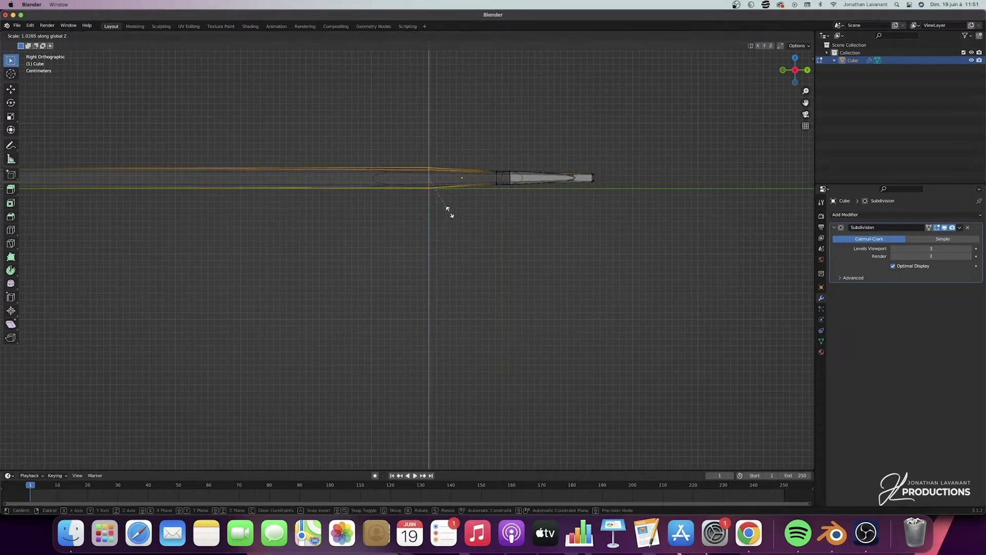
pyautogui.click(476, 212)
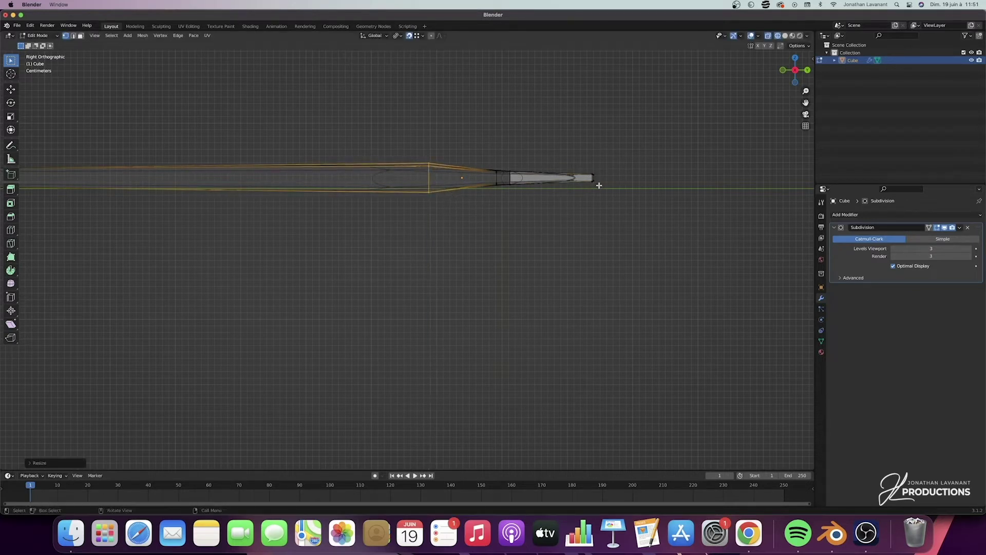
# - Thicken the plate's rear end opposite the teeth along Z to match the thickened loop behind the teeth
pyautogui.moveTo(805, 103); pyautogui.dragTo(973, 118)
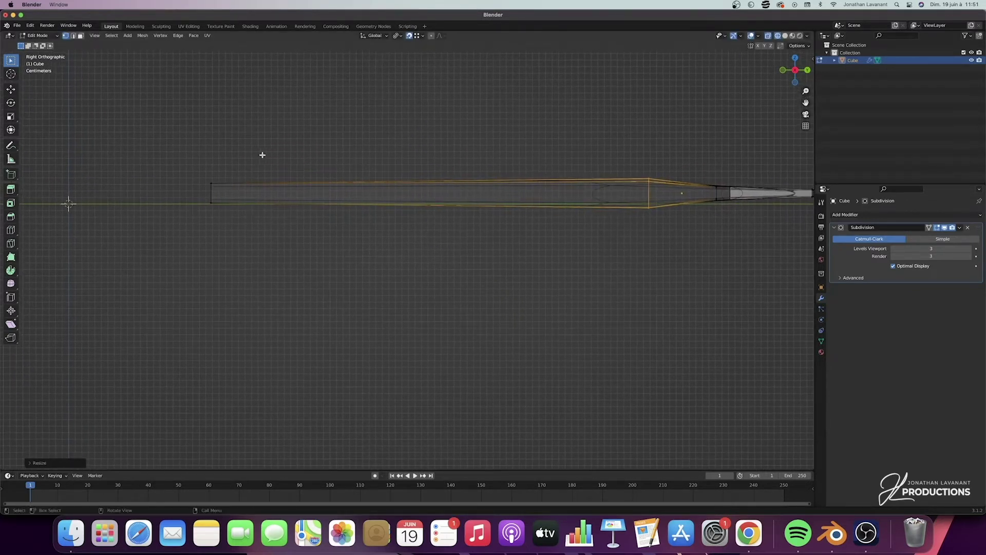
pyautogui.moveTo(221, 160); pyautogui.dragTo(194, 220)
pyautogui.press('s')
pyautogui.press('z')
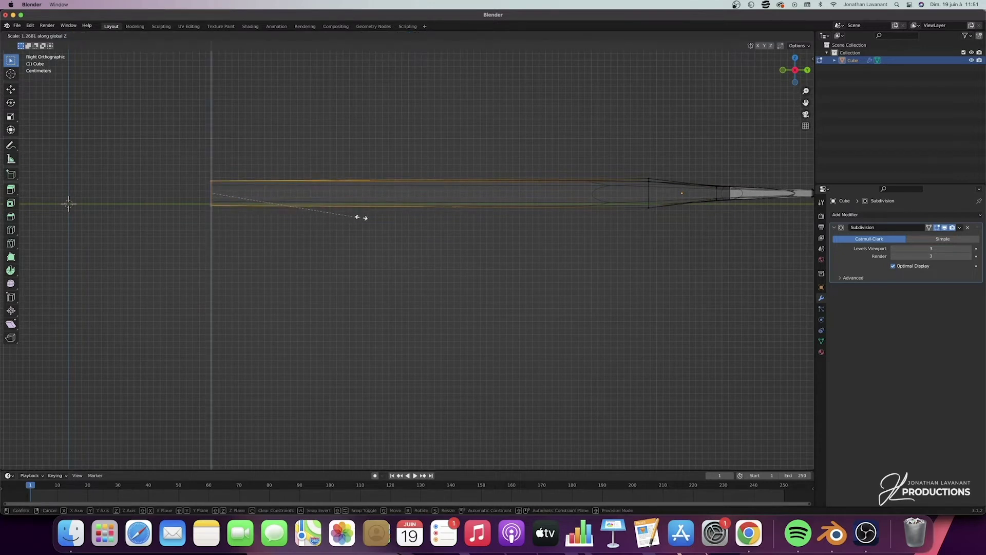
pyautogui.click(393, 215)
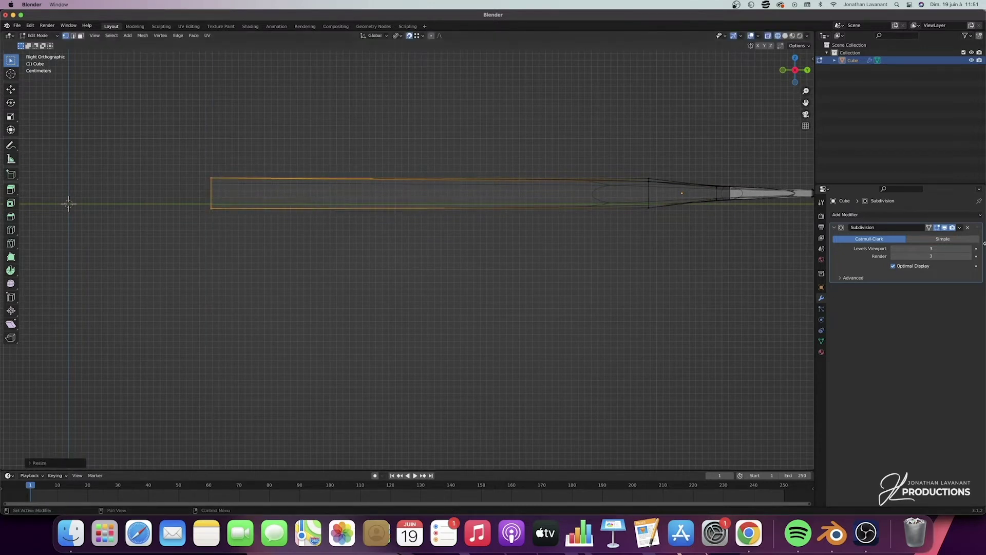
# - Turn off the Subdivision modifier's viewport display and return the plate to solid shading
pyautogui.click(945, 227)
pyautogui.moveTo(806, 92); pyautogui.dragTo(806, 110)
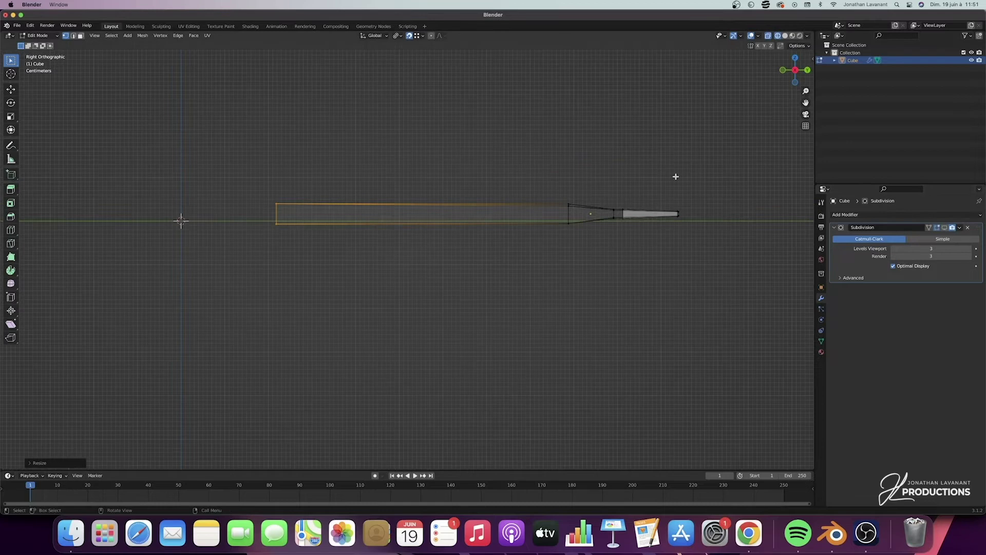
pyautogui.moveTo(680, 170); pyautogui.dragTo(678, 178, button='middle')
pyautogui.moveTo(805, 92); pyautogui.dragTo(806, 109)
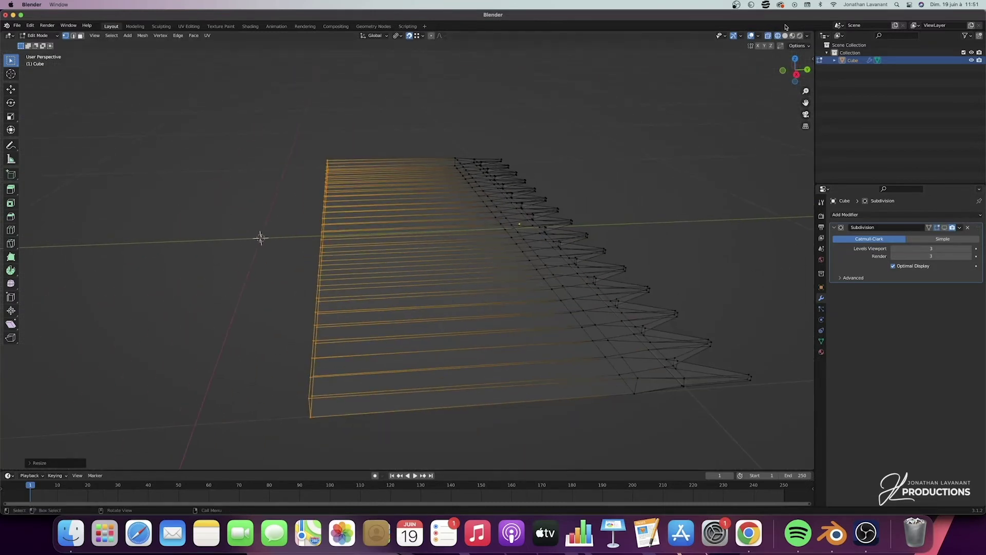
pyautogui.click(785, 36)
# - Add five evenly spaced loop cuts to the plate's body between its rear end and the thickened loop
pyautogui.moveTo(470, 288)
pyautogui.mouseDown(button='middle')
pyautogui.moveTo(447, 304)
pyautogui.moveTo(465, 319)
pyautogui.mouseUp(button='middle')
pyautogui.hotkey('ctrl', 'r')
pyautogui.scroll(6, 430, 271)
pyautogui.click(430, 271)
pyautogui.rightClick(430, 271)
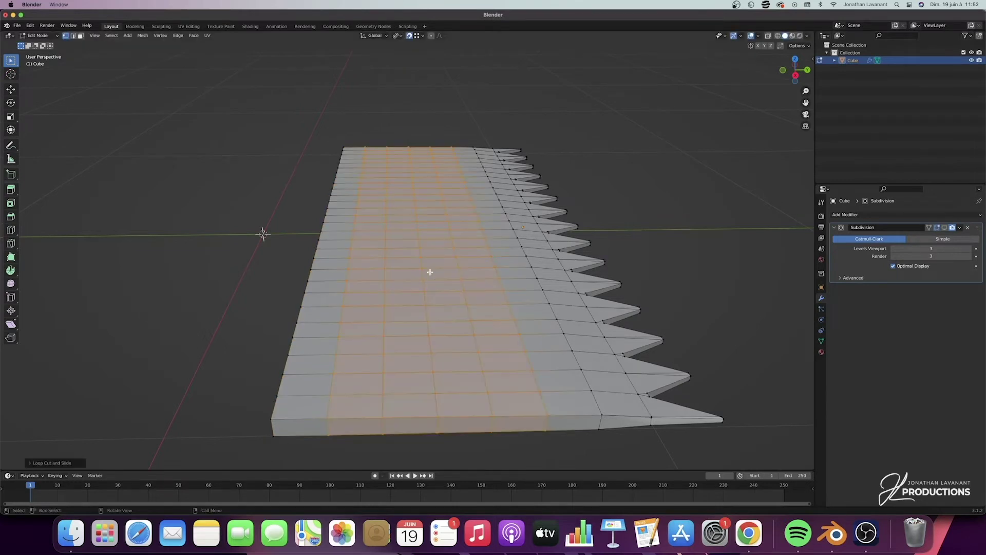
# - Select the first, third and fifth new loops and move them down about 0.053 m along Z in the right side view
pyautogui.keyDown('alt'); pyautogui.click(341, 317); pyautogui.keyUp('alt')
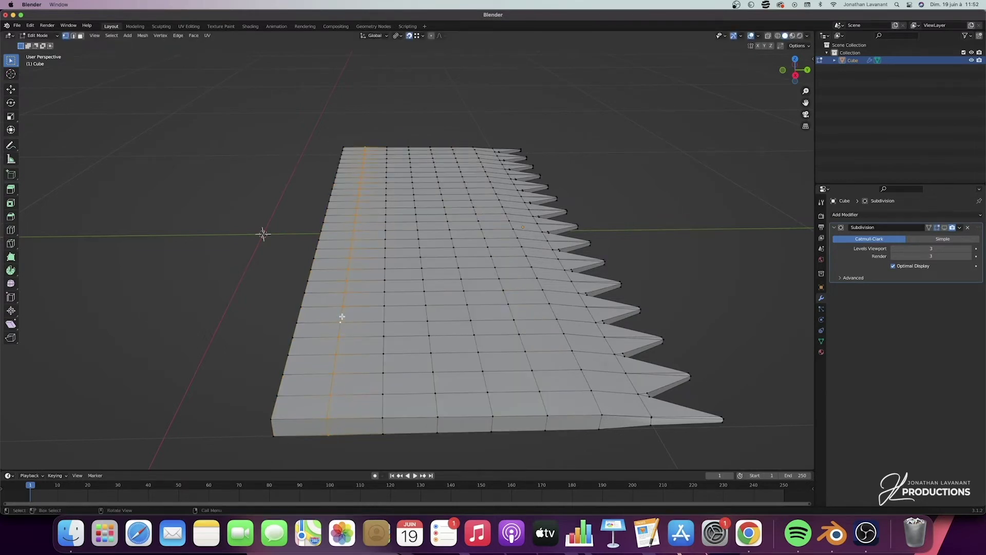
pyautogui.keyDown('alt'); pyautogui.keyDown('shift'); pyautogui.click(428, 325); pyautogui.keyUp('shift'); pyautogui.keyUp('alt')
pyautogui.moveTo(433, 328); pyautogui.dragTo(432, 326, button='middle')
pyautogui.keyDown('alt'); pyautogui.keyDown('shift'); pyautogui.click(533, 295); pyautogui.keyUp('shift'); pyautogui.keyUp('alt')
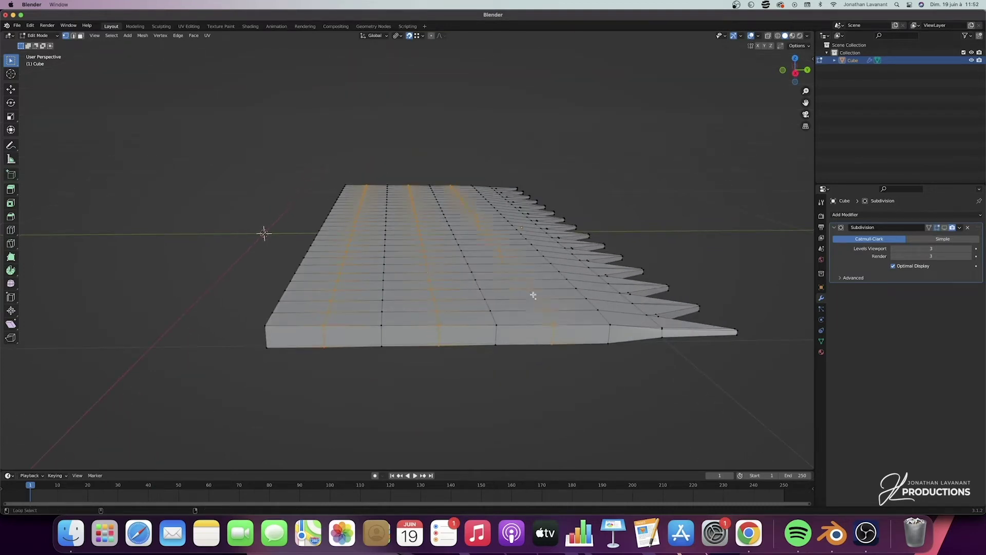
pyautogui.click(796, 73)
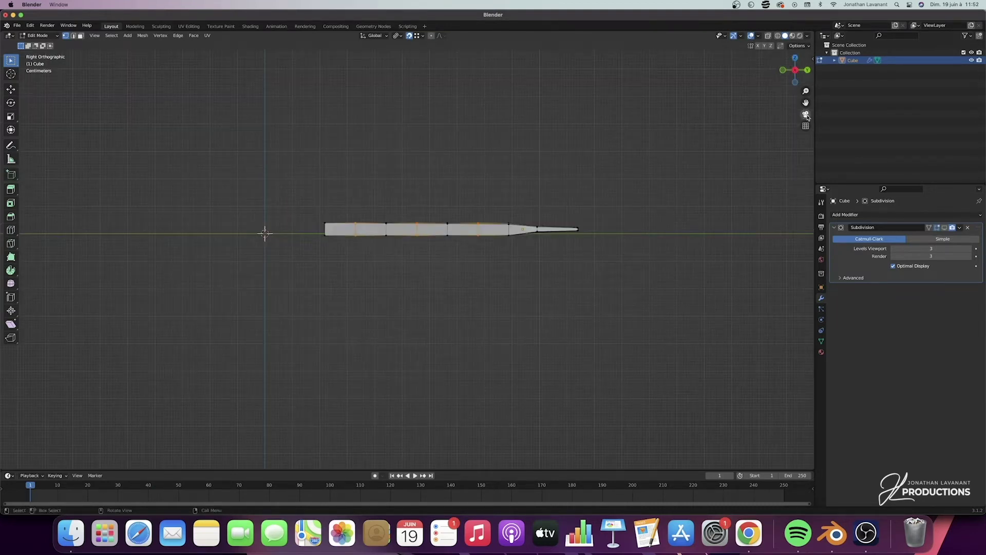
pyautogui.scroll(3, 443, 233)
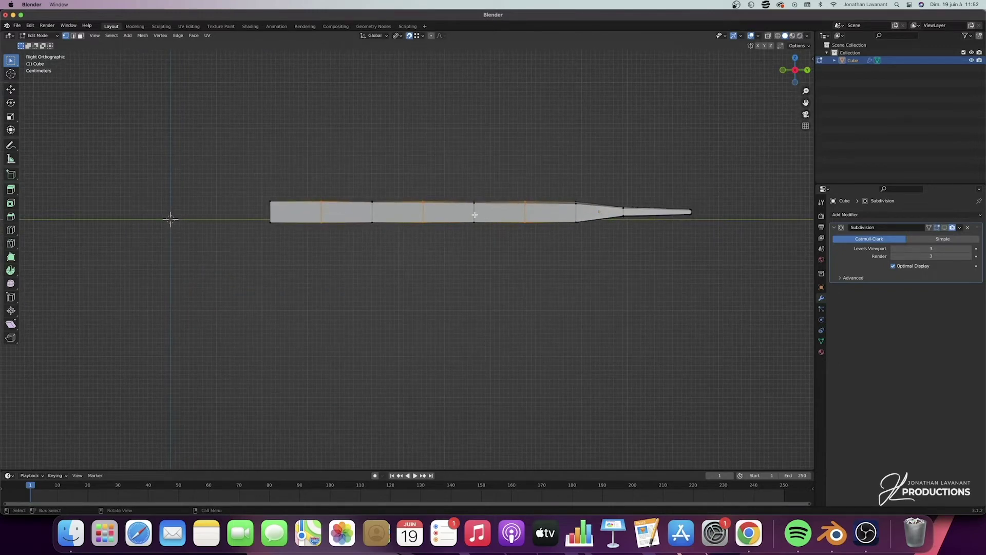
pyautogui.press('g')
pyautogui.press('z')
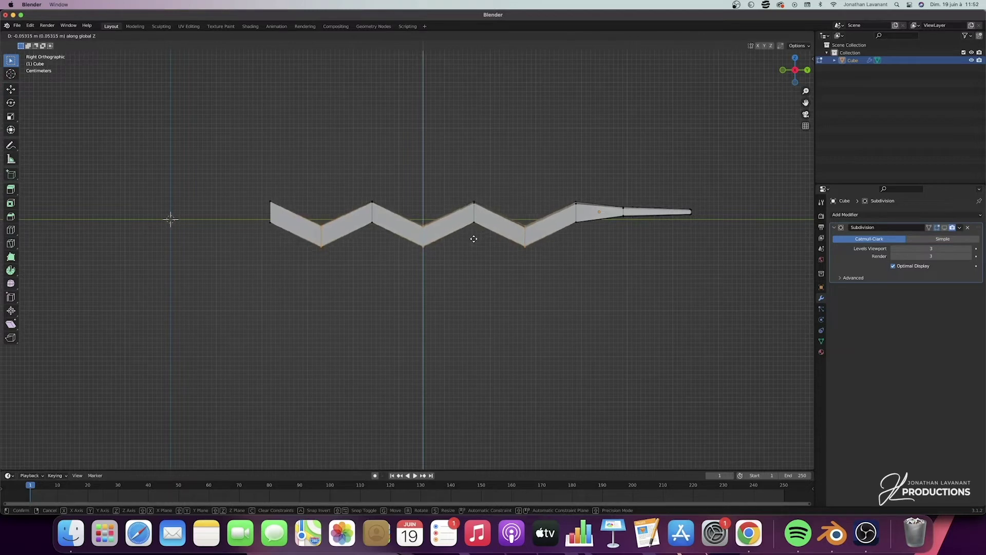
pyautogui.click(473, 238)
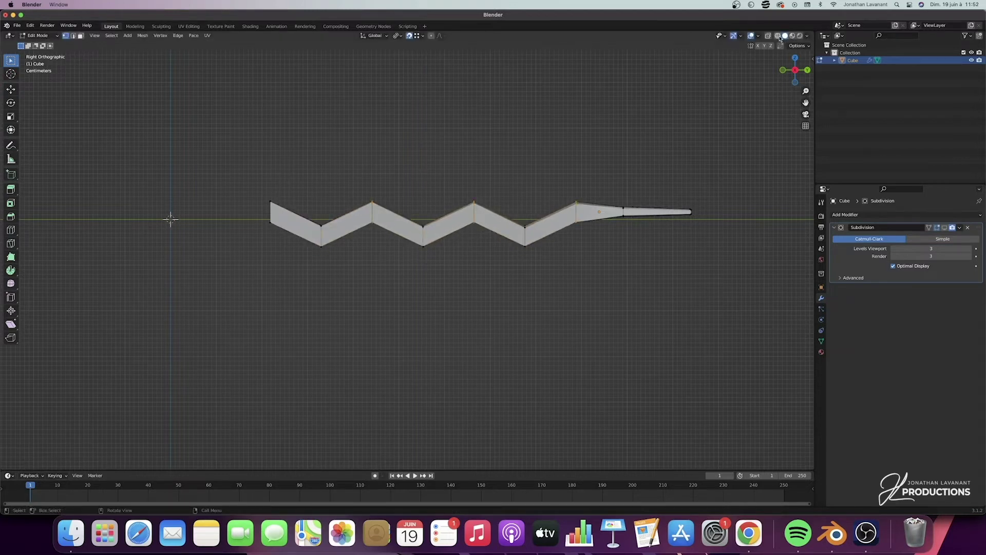
# - Select the three ridge loops through the mesh with X-ray and, with snapping off, raise them slightly along Z
pyautogui.click(769, 36)
pyautogui.moveTo(600, 177); pyautogui.dragTo(569, 246)
pyautogui.keyDown('shift'); pyautogui.moveTo(494, 180); pyautogui.dragTo(464, 247); pyautogui.keyUp('shift')
pyautogui.keyDown('shift'); pyautogui.moveTo(392, 179); pyautogui.dragTo(356, 241); pyautogui.keyUp('shift')
pyautogui.moveTo(441, 128); pyautogui.dragTo(453, 147, button='middle')
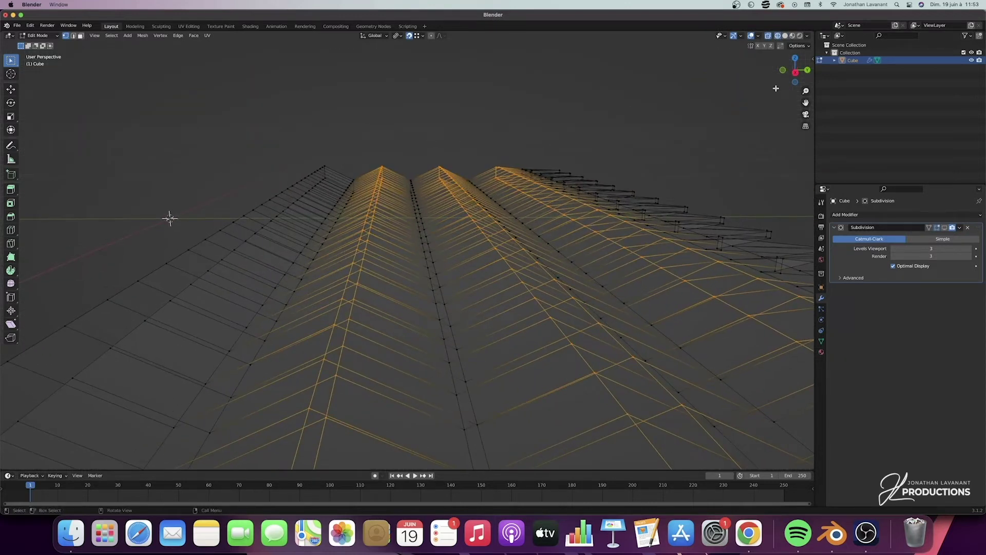
pyautogui.click(795, 72)
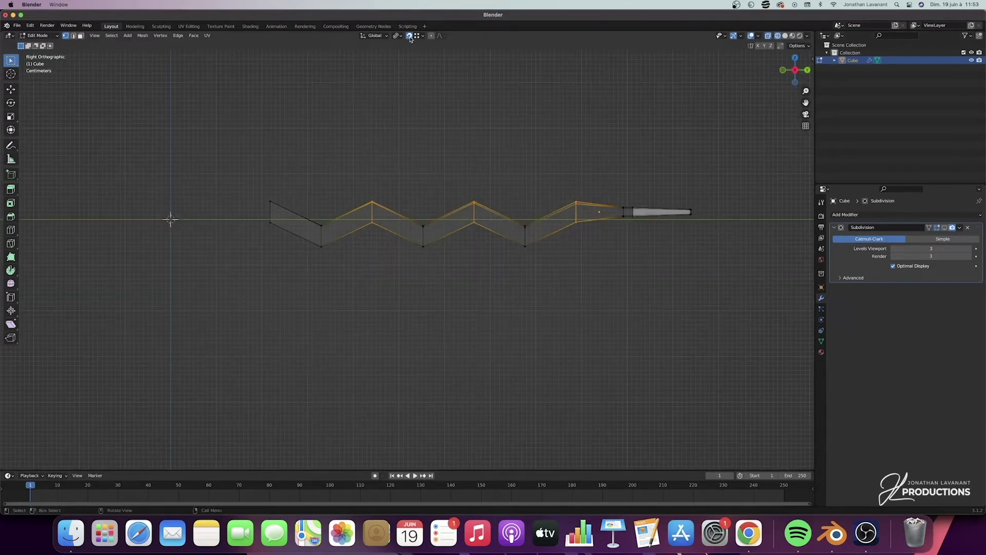
pyautogui.press('g')
pyautogui.press('z')
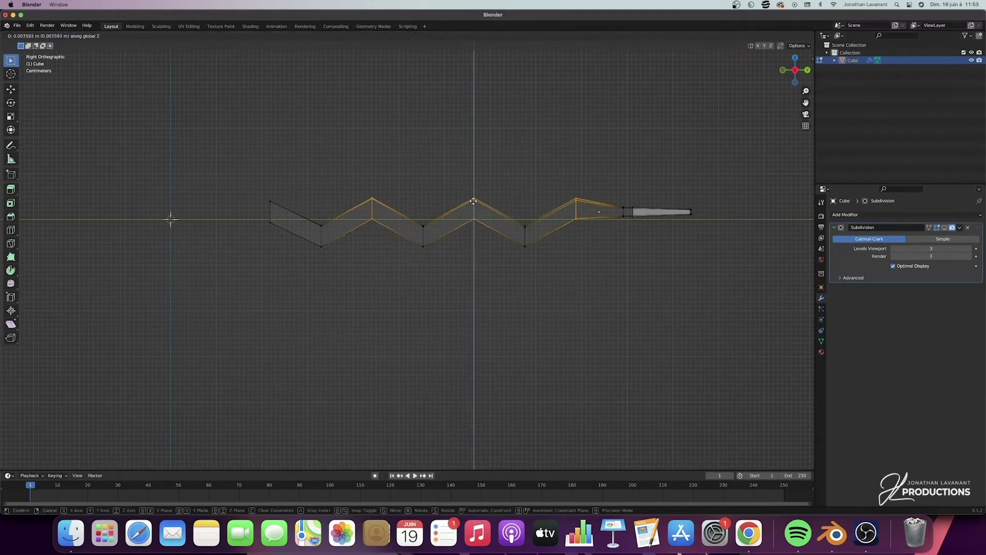
pyautogui.click(474, 195)
# - Return to Object Mode in solid shading and turn on the Subdivision modifier's viewport display to smooth the corrugated plate
pyautogui.press('Tab')
pyautogui.moveTo(729, 84); pyautogui.dragTo(761, 106, button='middle')
pyautogui.scroll(-3, 244, 251)
pyautogui.hotkey('shift', 'z')
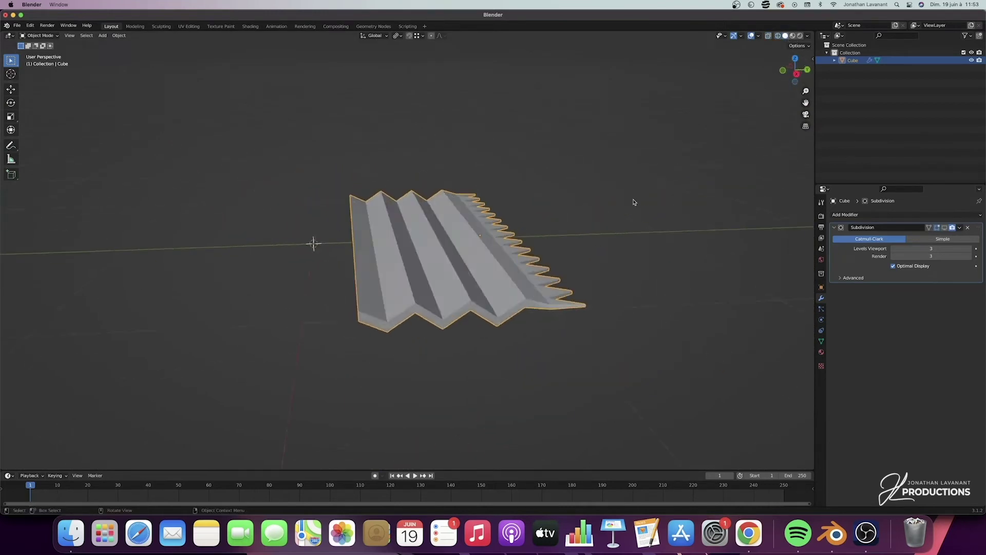
pyautogui.moveTo(634, 203); pyautogui.dragTo(637, 203, button='middle')
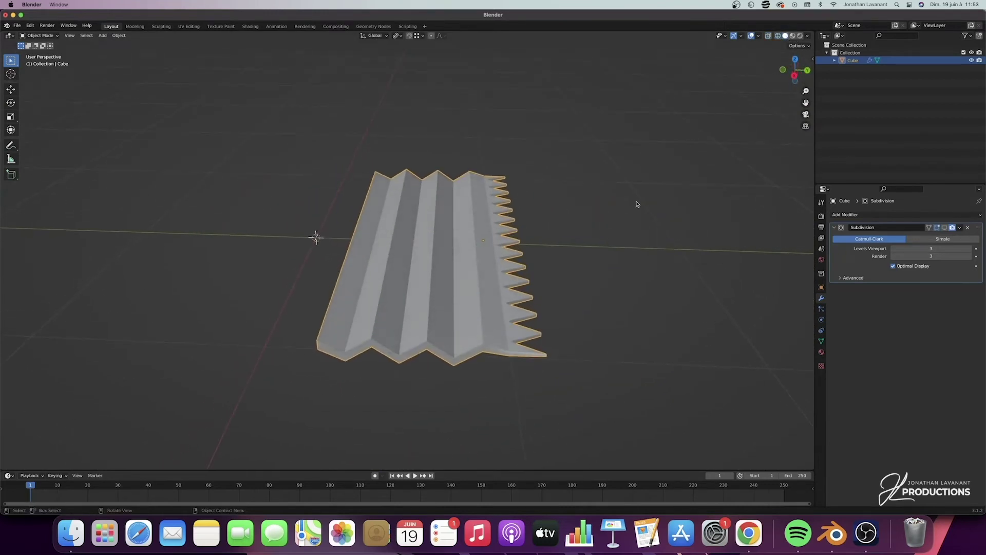
pyautogui.click(946, 228)
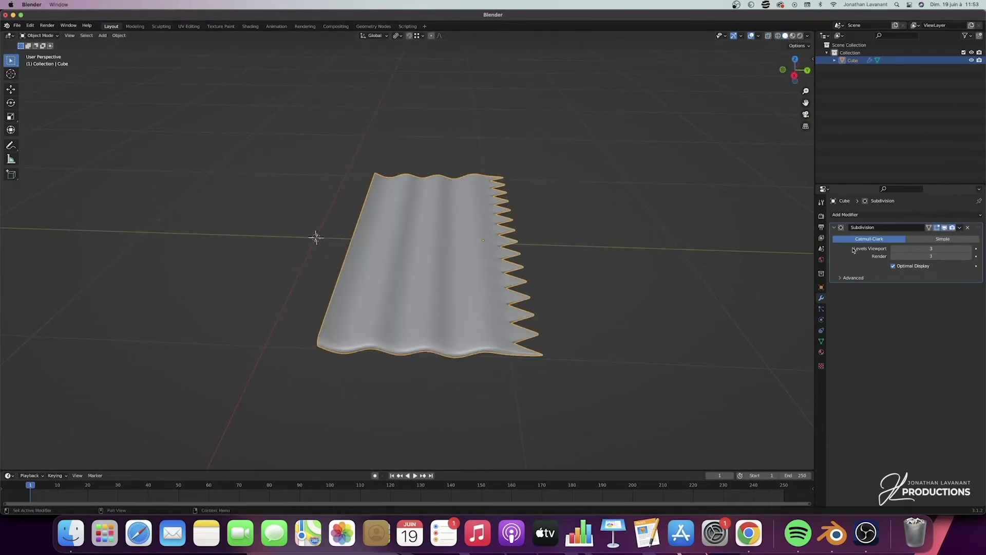
pyautogui.moveTo(544, 308); pyautogui.dragTo(462, 255, button='middle')
pyautogui.moveTo(407, 294); pyautogui.dragTo(381, 274, button='middle')
# - In Edit Mode, select the rear end opposite the teeth and extrude it about 0.21 m along -Y in the right side view
pyautogui.press('Tab')
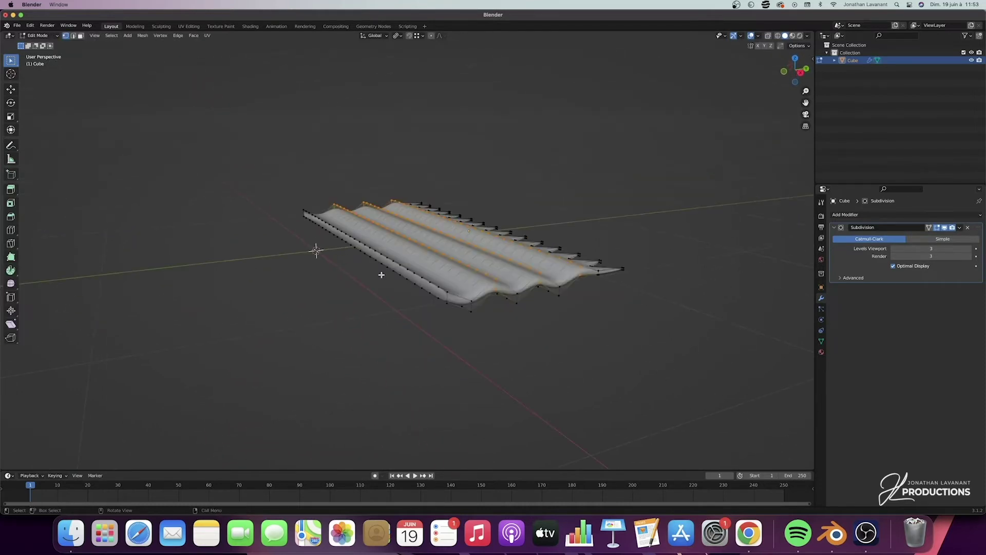
pyautogui.keyDown('alt'); pyautogui.click(422, 278); pyautogui.keyUp('alt')
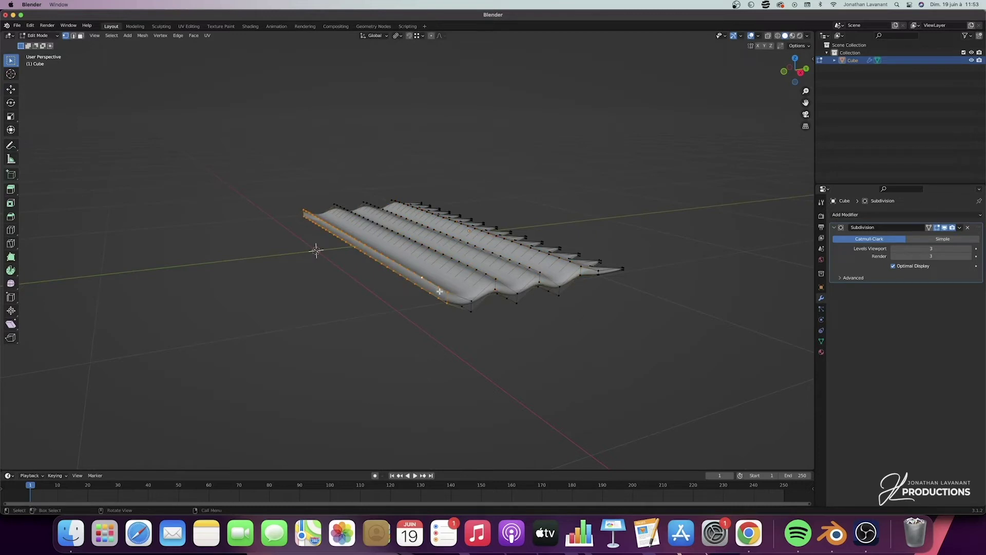
pyautogui.moveTo(440, 292); pyautogui.dragTo(345, 267, button='middle')
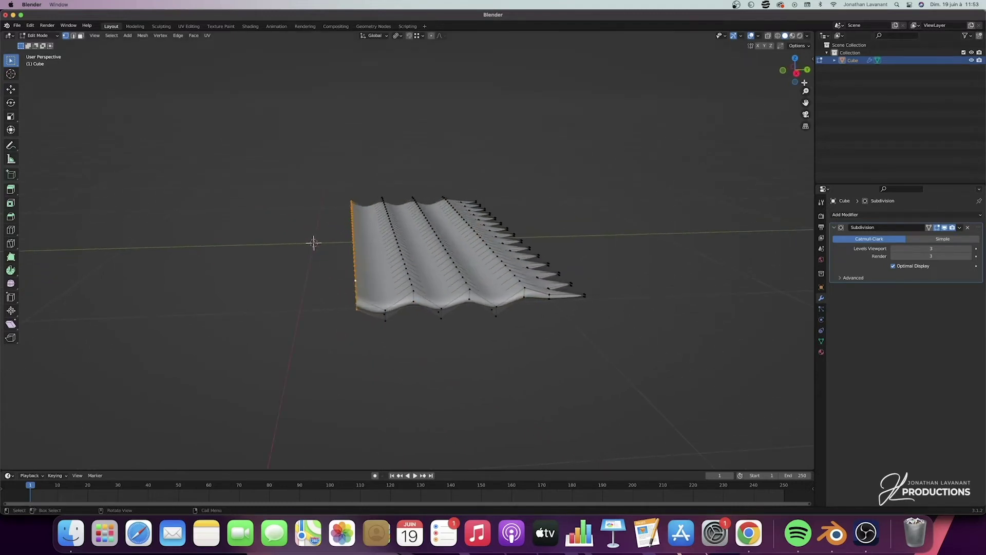
pyautogui.click(796, 75)
pyautogui.moveTo(806, 102); pyautogui.dragTo(850, 114)
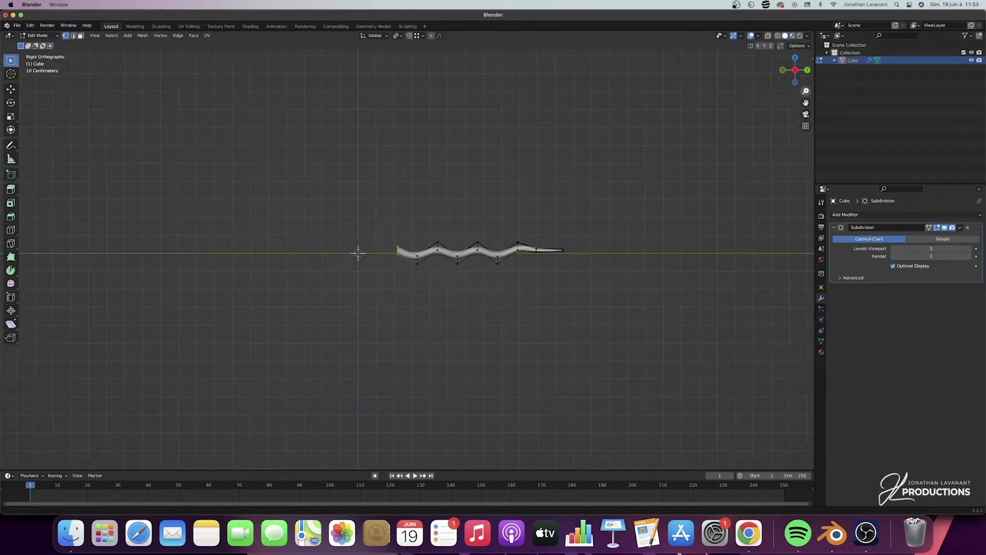
pyautogui.moveTo(806, 91); pyautogui.dragTo(806, 70)
pyautogui.press('e')
pyautogui.press('y')
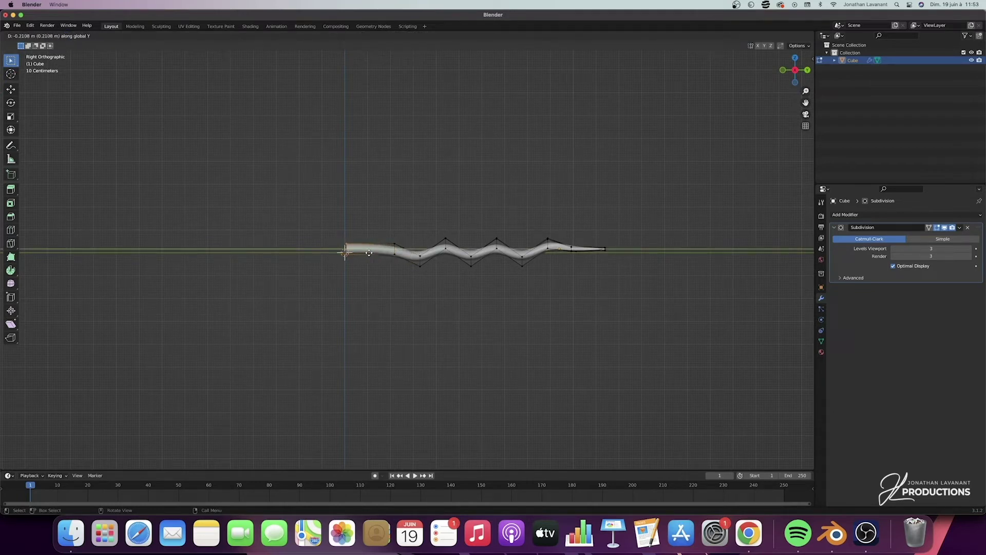
pyautogui.click(368, 253)
# - Flare the extruded end by scaling it along Z to about 6.8 times
pyautogui.press('s')
pyautogui.press('z')
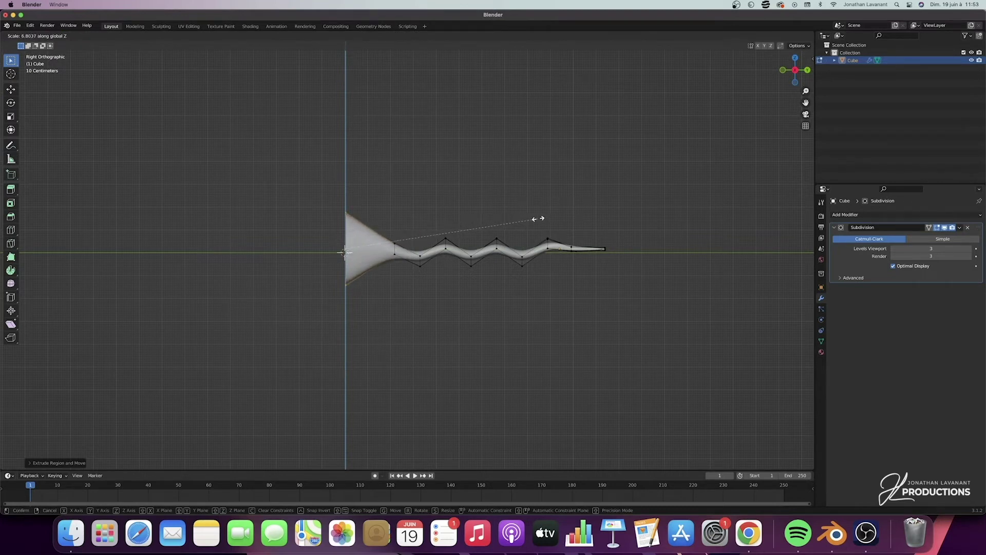
pyautogui.click(538, 218)
# - Extrude the flared end a further 0.2 m or so along -Y and enlarge it slightly along Z
pyautogui.press('e')
pyautogui.press('y')
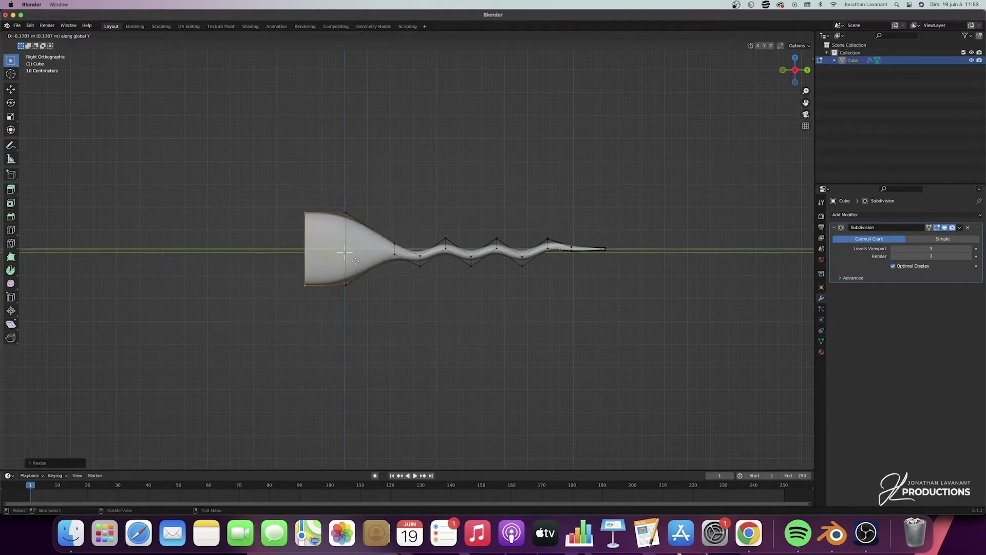
pyautogui.click(356, 261)
pyautogui.press('s')
pyautogui.press('z')
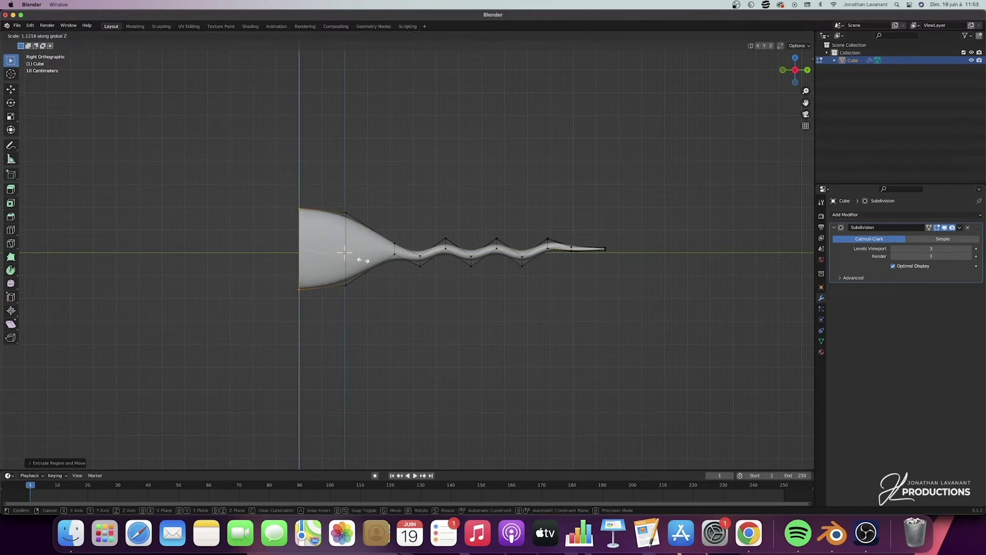
pyautogui.click(369, 260)
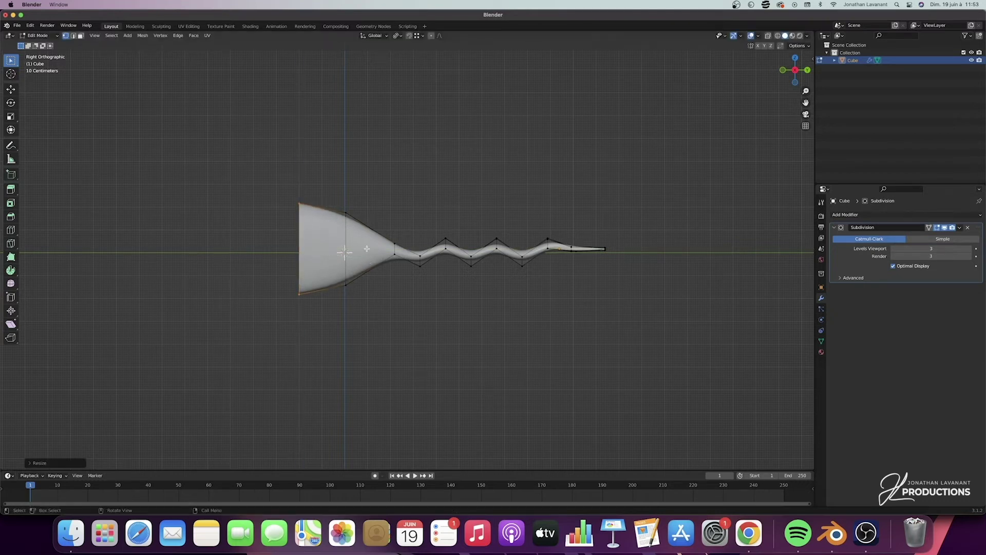
# - Extrude the open rear end once more along -Y and scale its height along Z to about 1.12
pyautogui.press('e')
pyautogui.press('y')
pyautogui.click(325, 248)
pyautogui.press('s')
pyautogui.press('z')
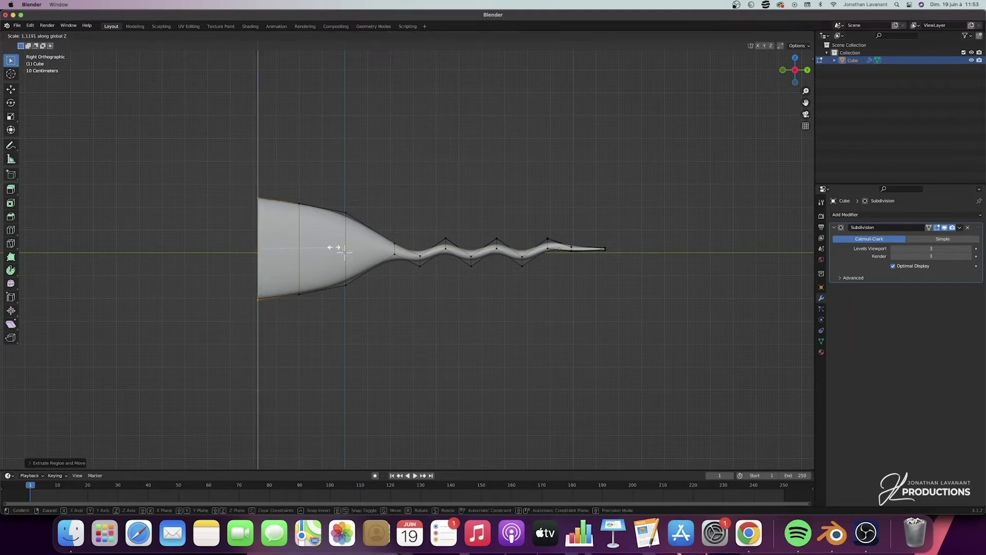
pyautogui.click(334, 248)
# - In the top view, narrow the rear body's edge loops along X so it curves inward behind the corrugated section
pyautogui.moveTo(334, 249); pyautogui.dragTo(627, 187, button='middle')
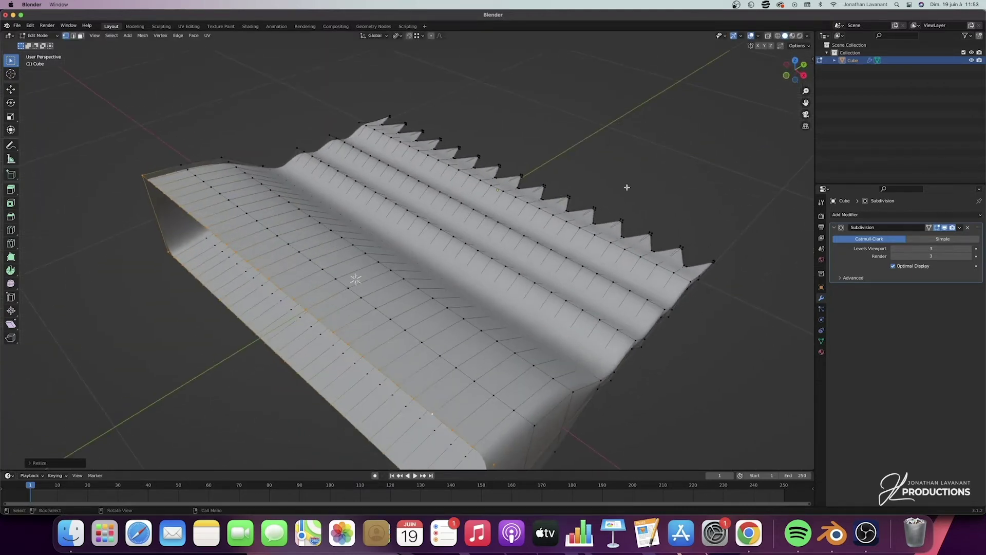
pyautogui.click(794, 63)
pyautogui.scroll(-1, 595, 269)
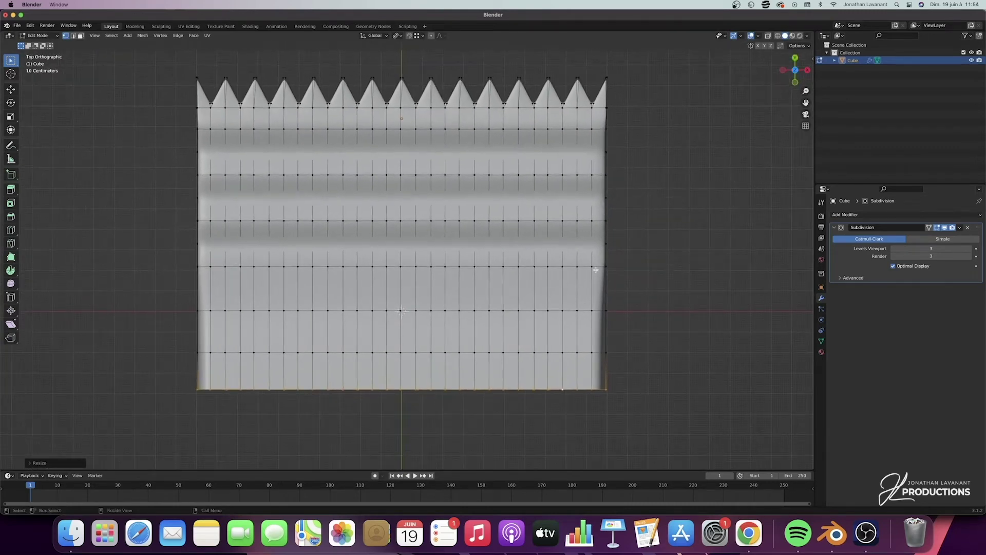
pyautogui.keyDown('alt'); pyautogui.click(526, 267); pyautogui.keyUp('alt')
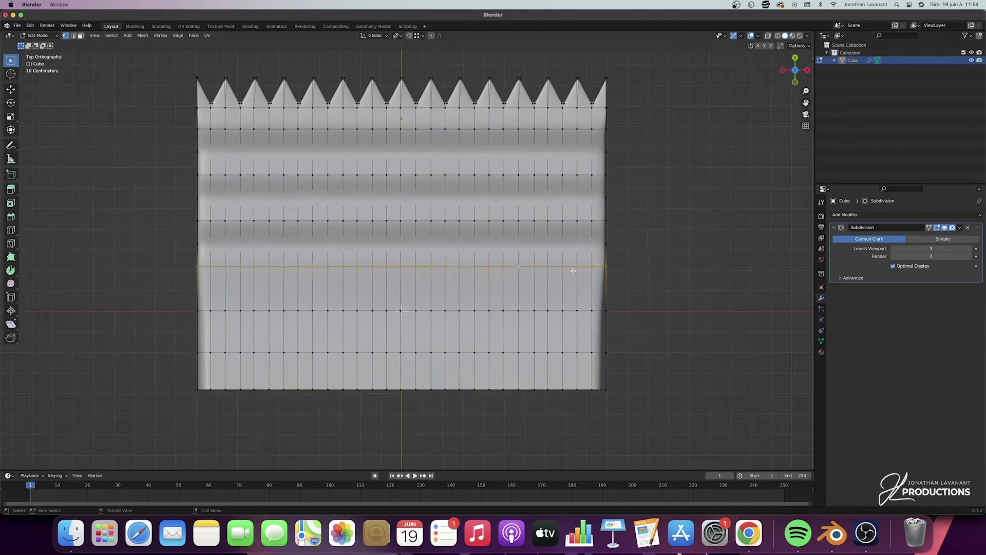
pyautogui.press('s')
pyautogui.press('x')
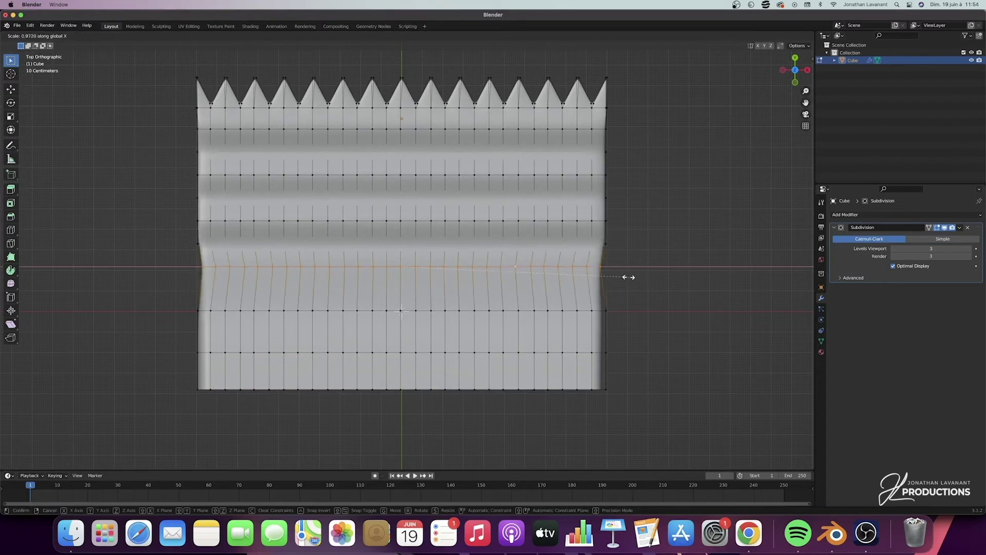
pyautogui.keyDown('alt'); pyautogui.click(512, 310); pyautogui.keyUp('alt')
pyautogui.press('s')
pyautogui.press('x')
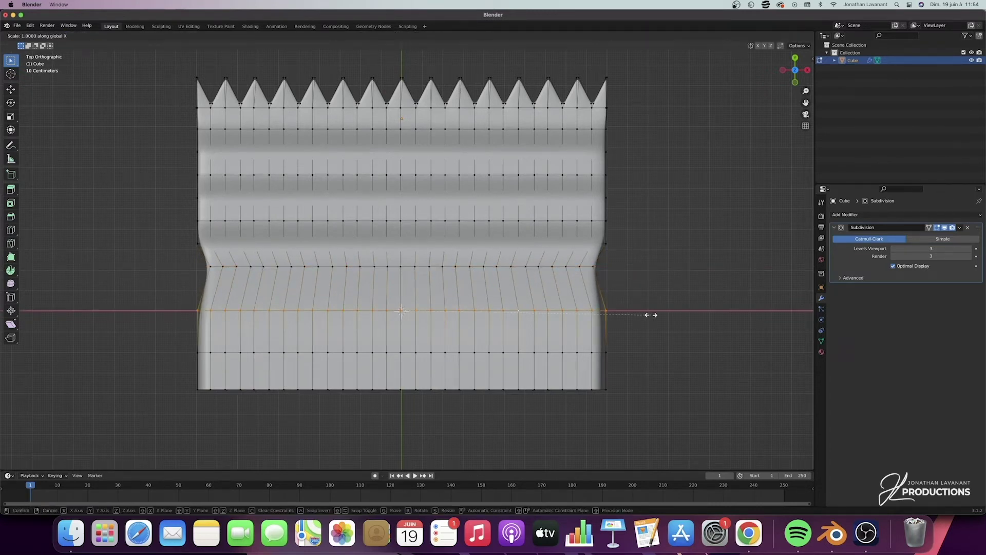
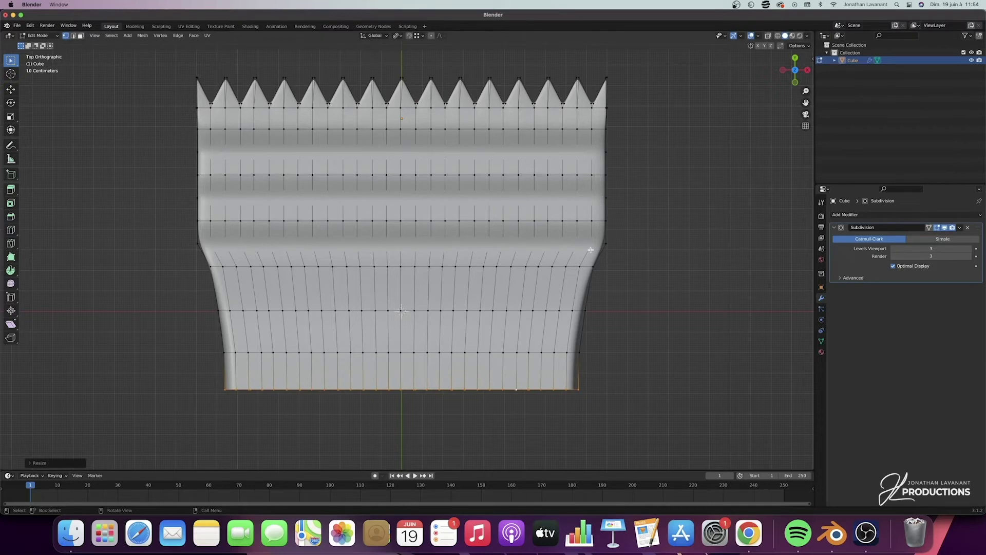
# - In the right side view, extrude the rear opening's edge loop about 2.12 m along -Y in Edit Mode
pyautogui.press('Tab')
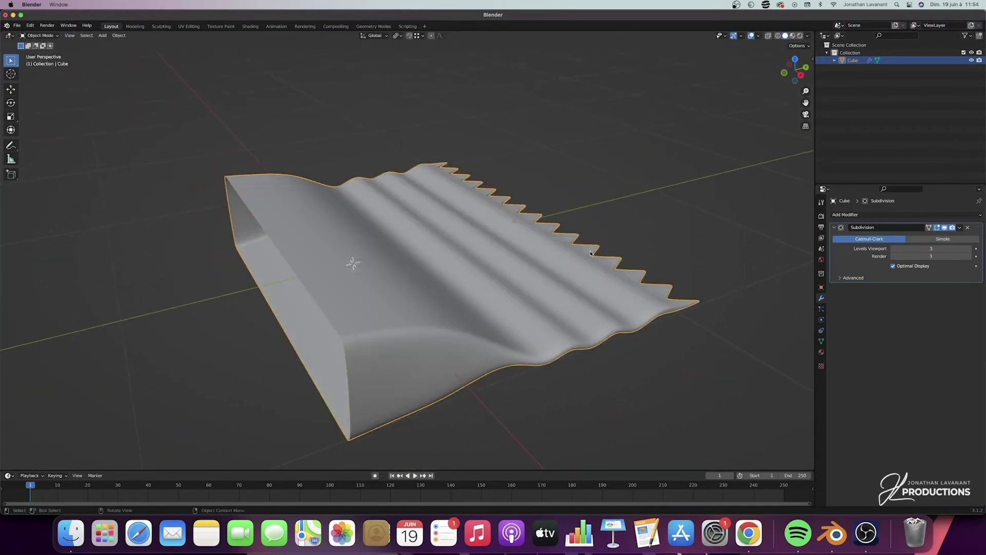
pyautogui.moveTo(640, 216); pyautogui.dragTo(596, 219, button='middle')
pyautogui.scroll(-4, 640, 216)
pyautogui.scroll(2, 683, 222)
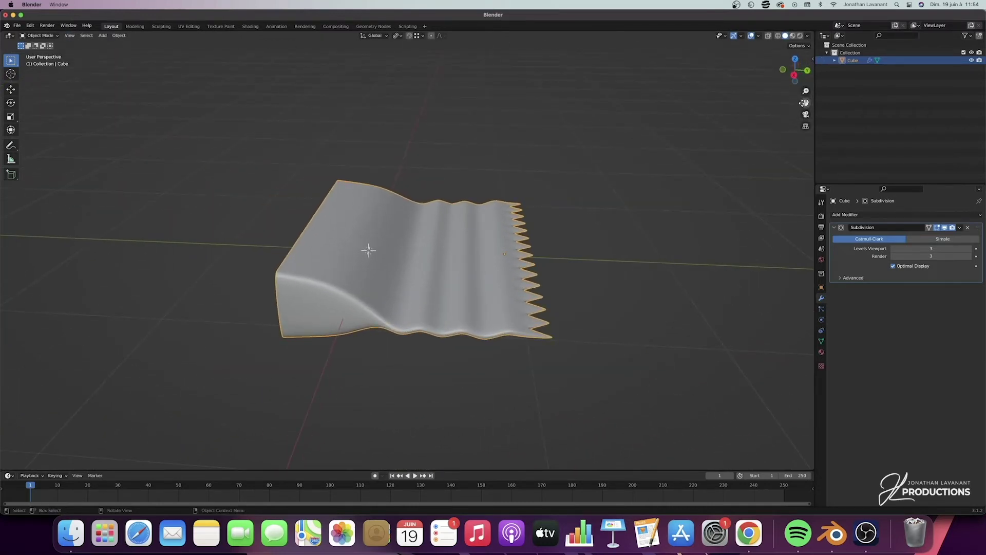
pyautogui.moveTo(804, 103); pyautogui.dragTo(812, 133)
pyautogui.press('Tab')
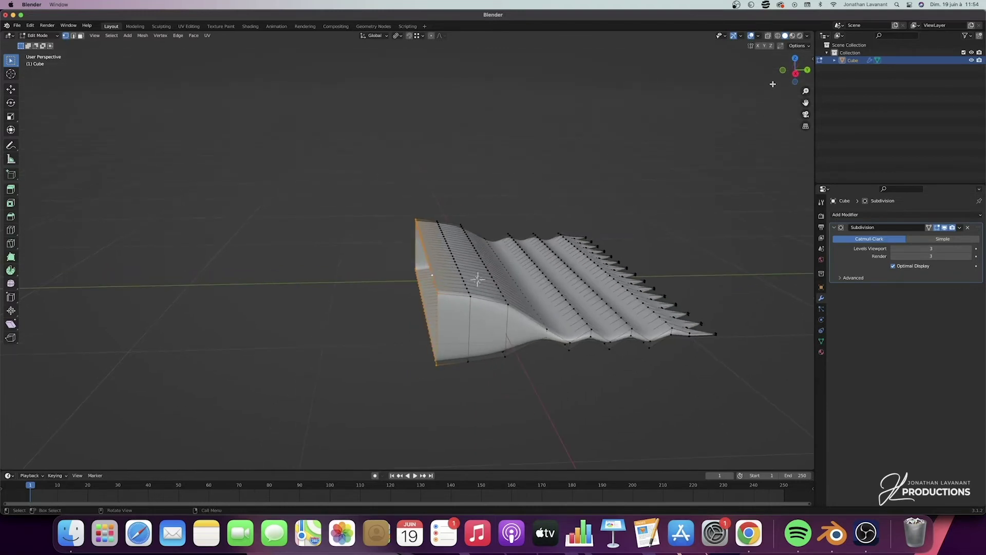
pyautogui.click(796, 74)
pyautogui.moveTo(806, 102); pyautogui.dragTo(868, 113)
pyautogui.press('e')
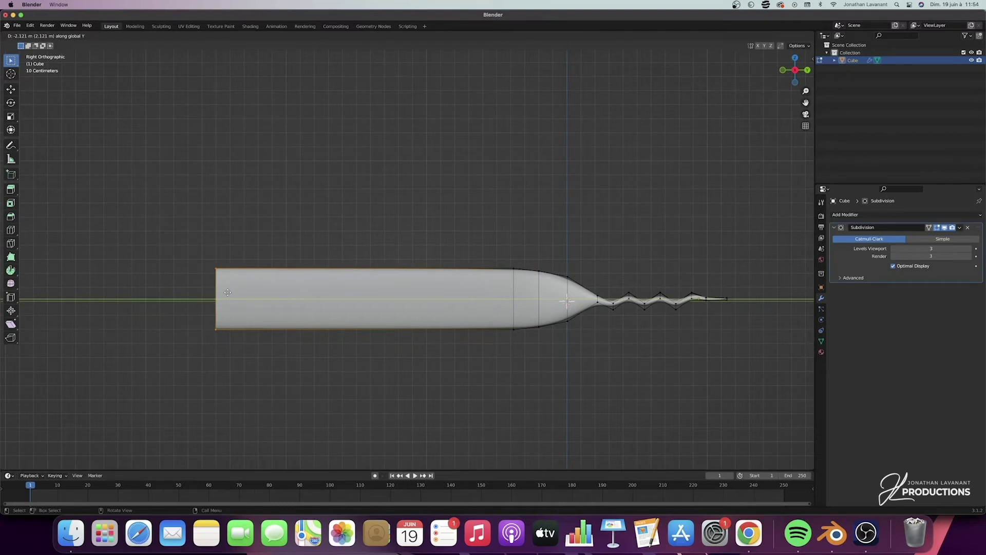
pyautogui.click(228, 292)
# - Select the middle vertices of the rear opening and snap the 3D cursor to them
pyautogui.moveTo(228, 292)
pyautogui.mouseDown(button='middle')
pyautogui.moveTo(236, 298)
pyautogui.moveTo(227, 293)
pyautogui.mouseUp(button='middle')
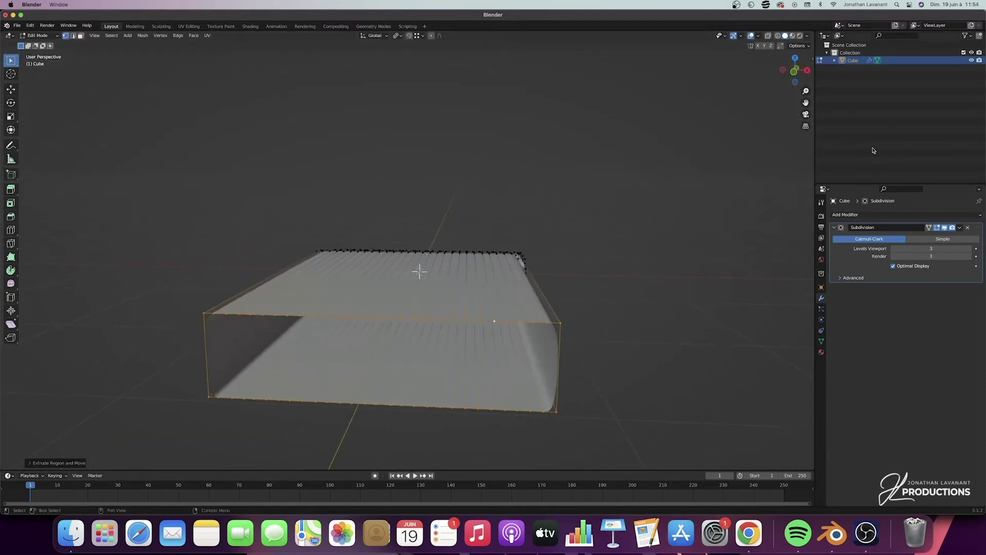
pyautogui.click(794, 71)
pyautogui.click(795, 58)
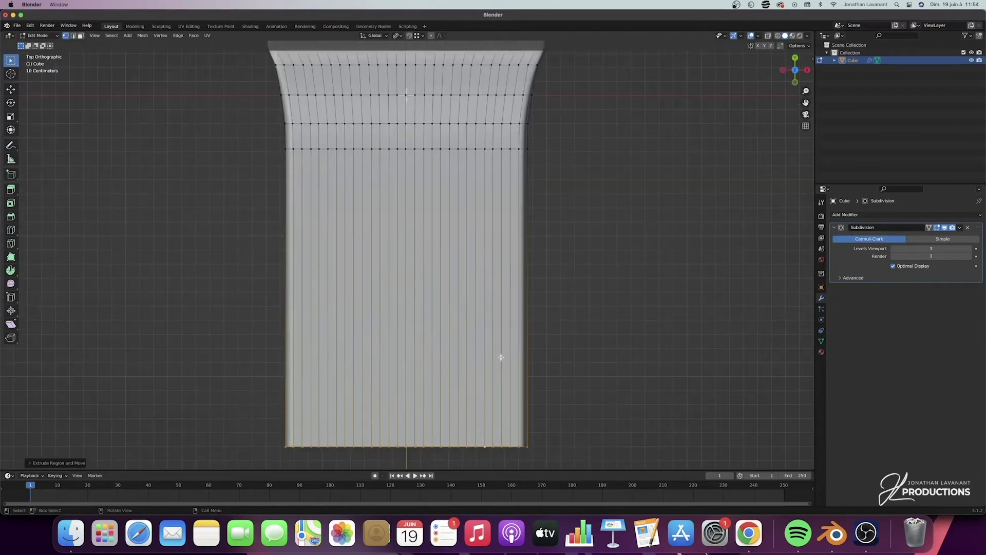
pyautogui.moveTo(805, 102); pyautogui.dragTo(822, 26)
pyautogui.click(424, 371)
pyautogui.moveTo(442, 375); pyautogui.dragTo(407, 393, button='middle')
pyautogui.hotkey('shift', 's')
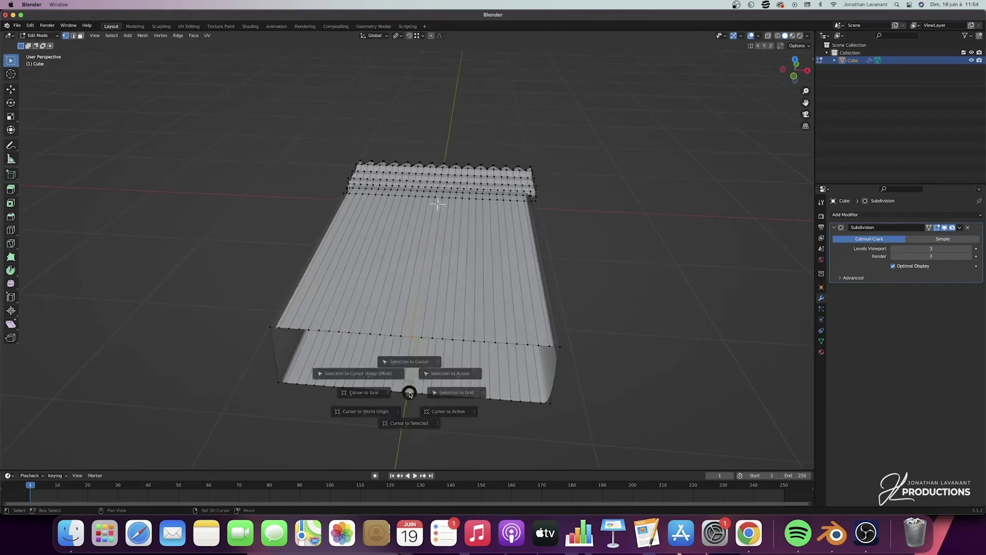
pyautogui.click(409, 422)
# - Return to Object Mode and set the object's origin to the 3D cursor
pyautogui.moveTo(408, 420); pyautogui.dragTo(415, 405, button='middle')
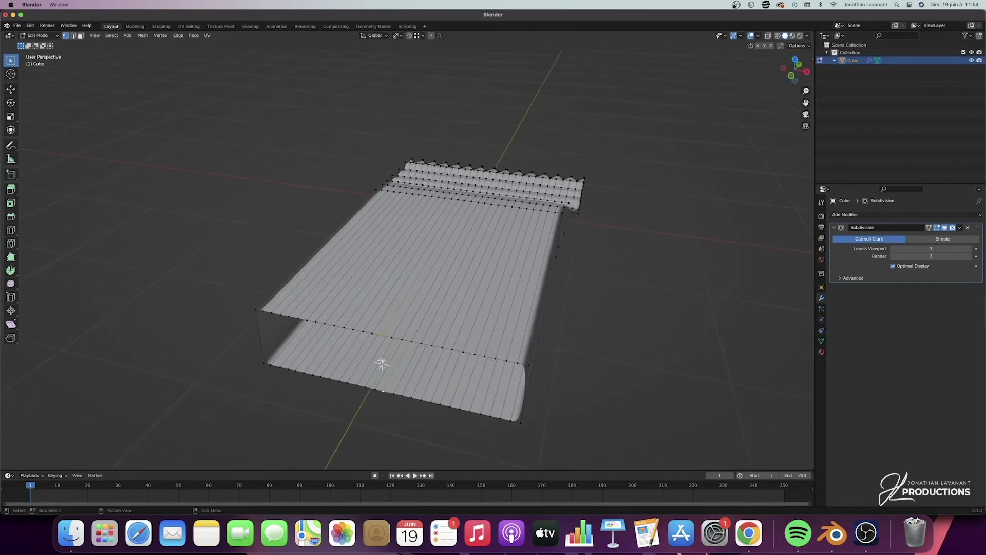
pyautogui.moveTo(381, 363); pyautogui.dragTo(357, 346, button='middle')
pyautogui.press('Tab')
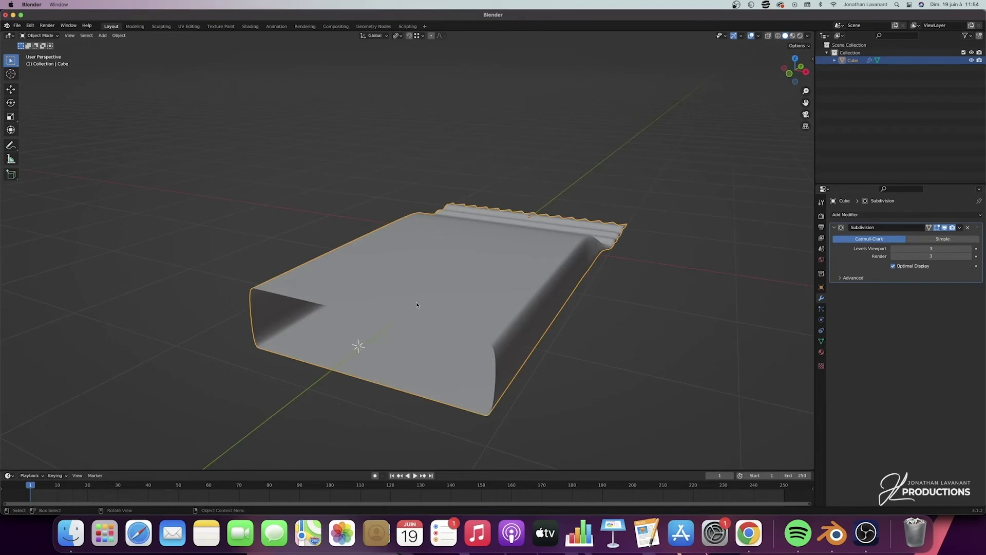
pyautogui.click(119, 35)
pyautogui.moveTo(152, 53)
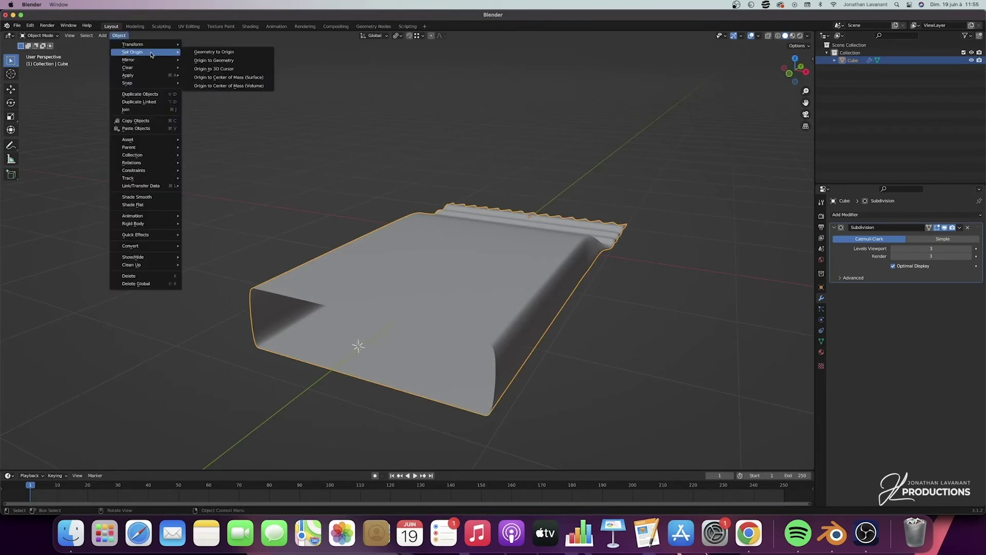
pyautogui.click(218, 68)
# - Reset the 3D cursor to the world origin and snap the object to the cursor
pyautogui.moveTo(354, 177); pyautogui.dragTo(407, 256, button='middle')
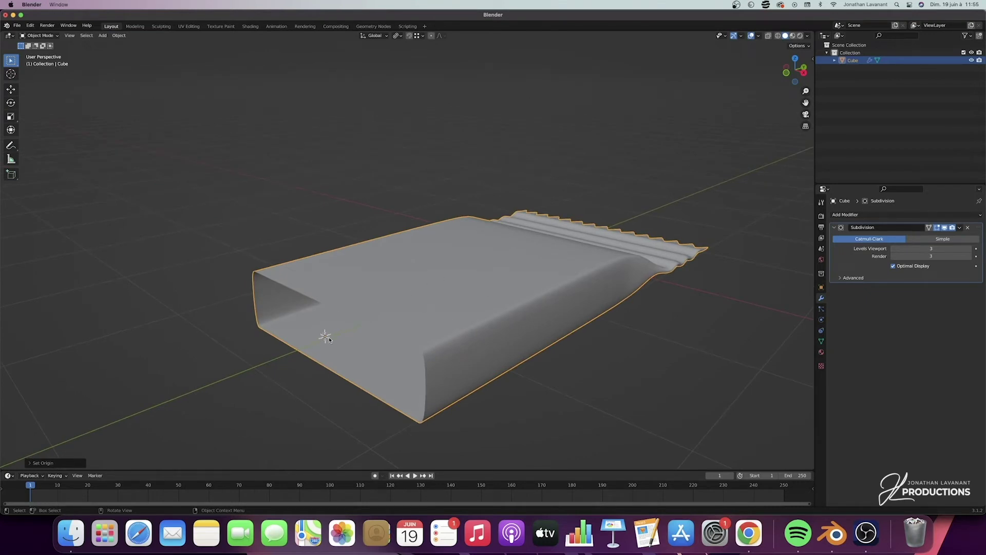
pyautogui.press('shift')
pyautogui.hotkey('shift', 's')
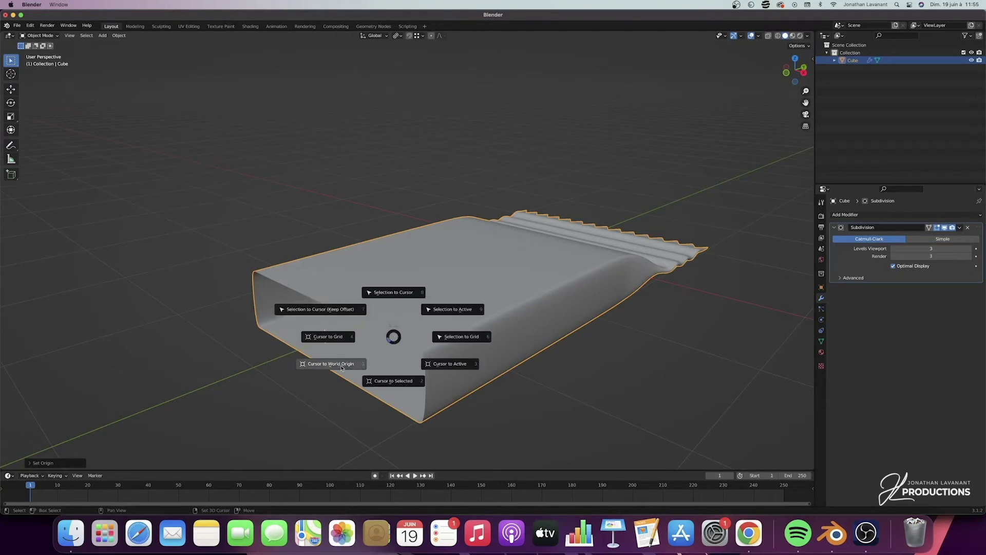
pyautogui.click(343, 365)
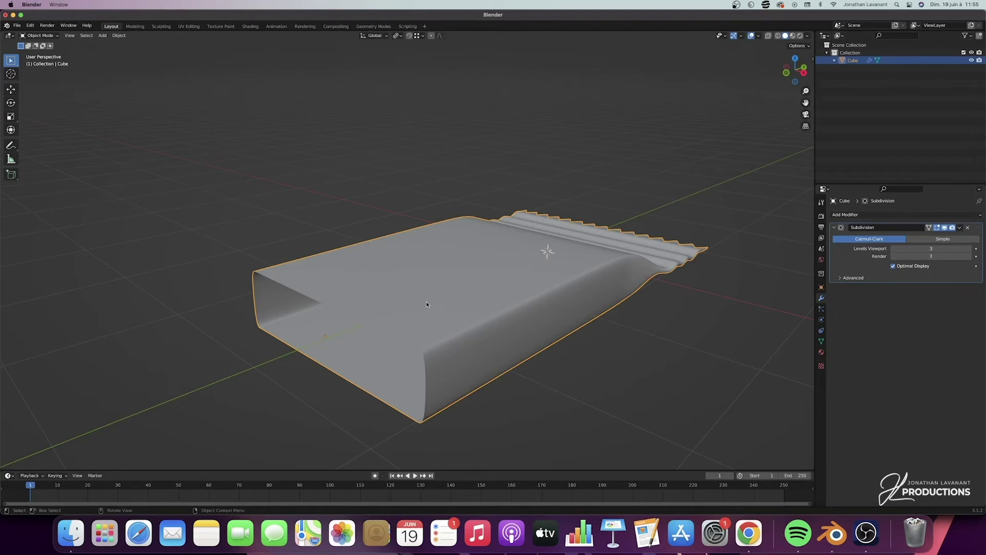
pyautogui.hotkey('shift', 's')
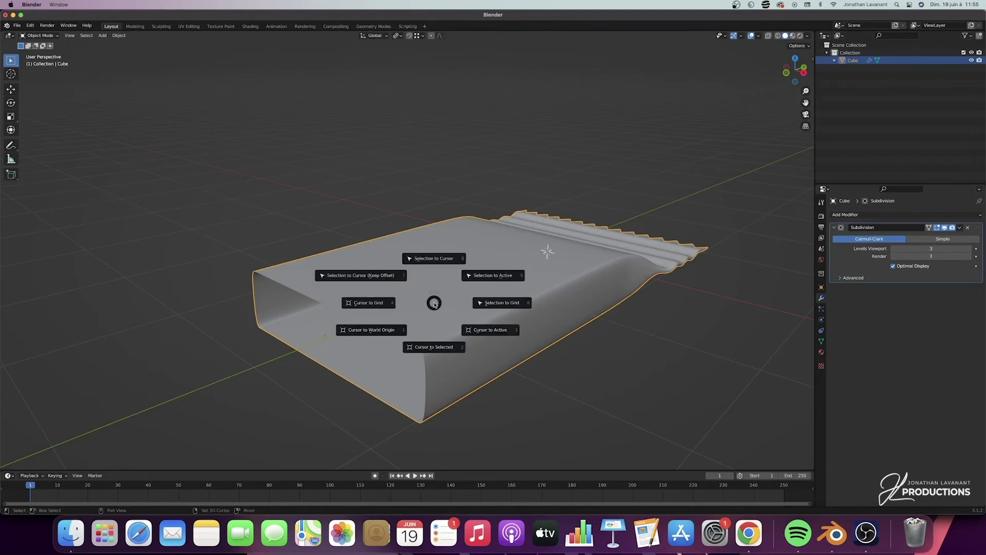
pyautogui.click(434, 265)
# - Add a Mirror modifier to the body, mirroring on Y instead of X with Clipping enabled
pyautogui.moveTo(636, 251); pyautogui.dragTo(658, 247, button='middle')
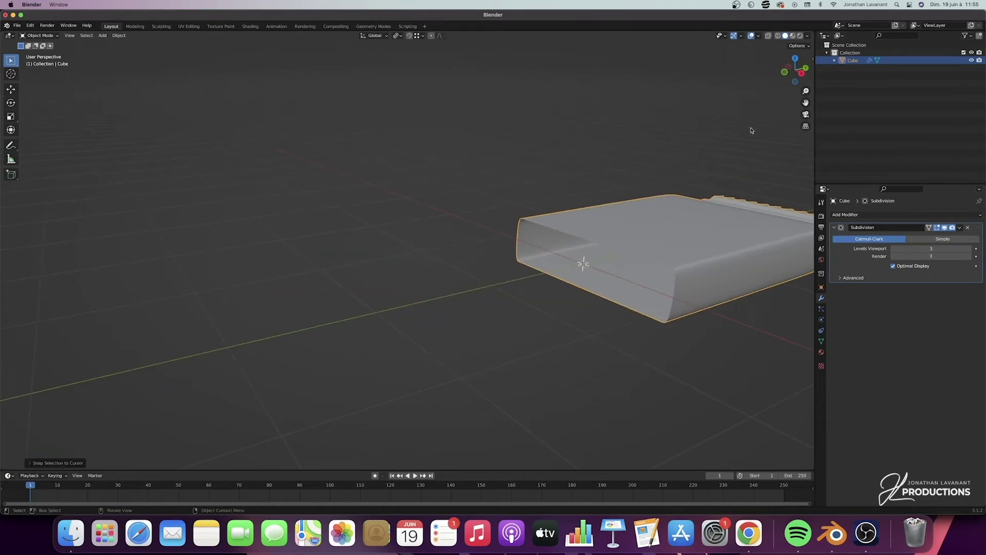
pyautogui.moveTo(806, 103); pyautogui.dragTo(619, 136)
pyautogui.moveTo(648, 257); pyautogui.dragTo(593, 243, button='middle')
pyautogui.scroll(-2, 589, 243)
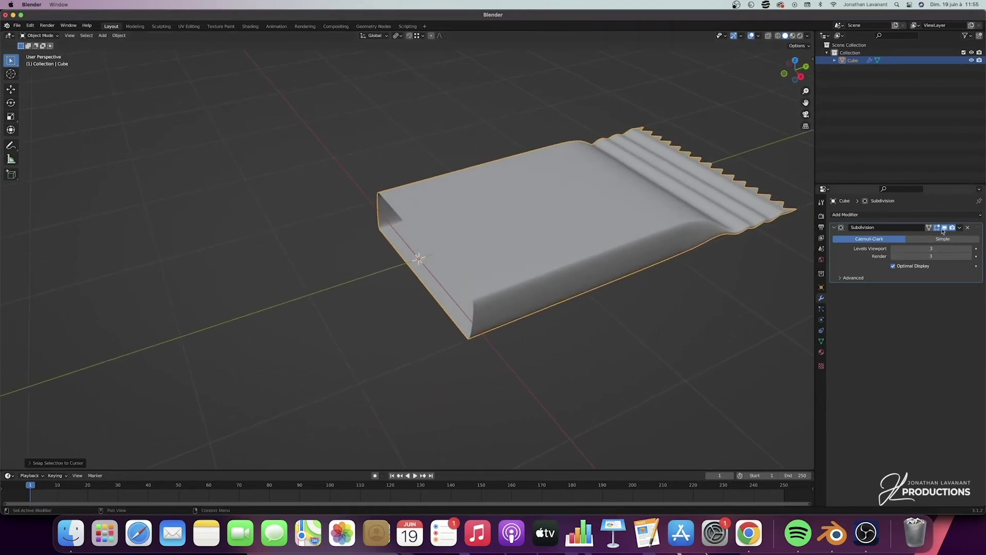
pyautogui.click(917, 216)
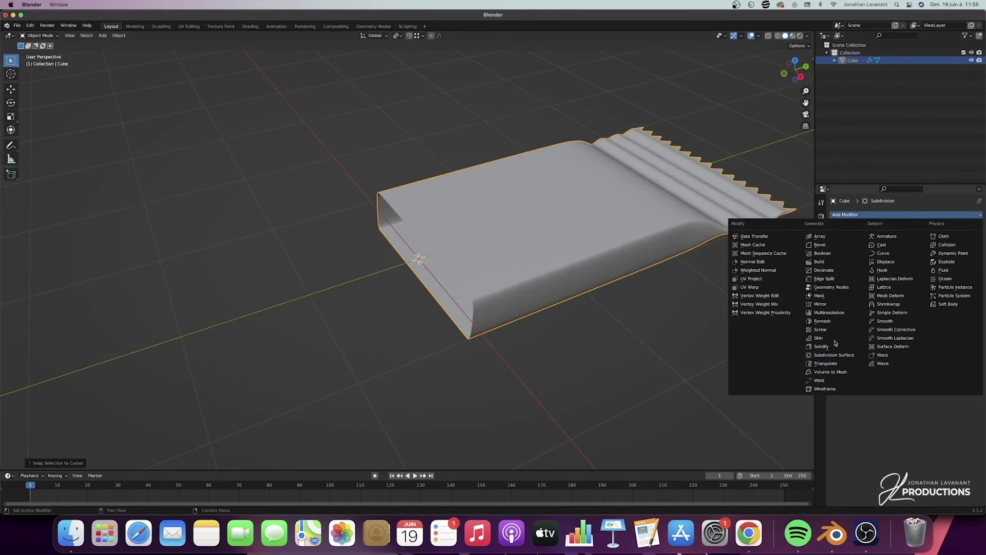
pyautogui.click(835, 307)
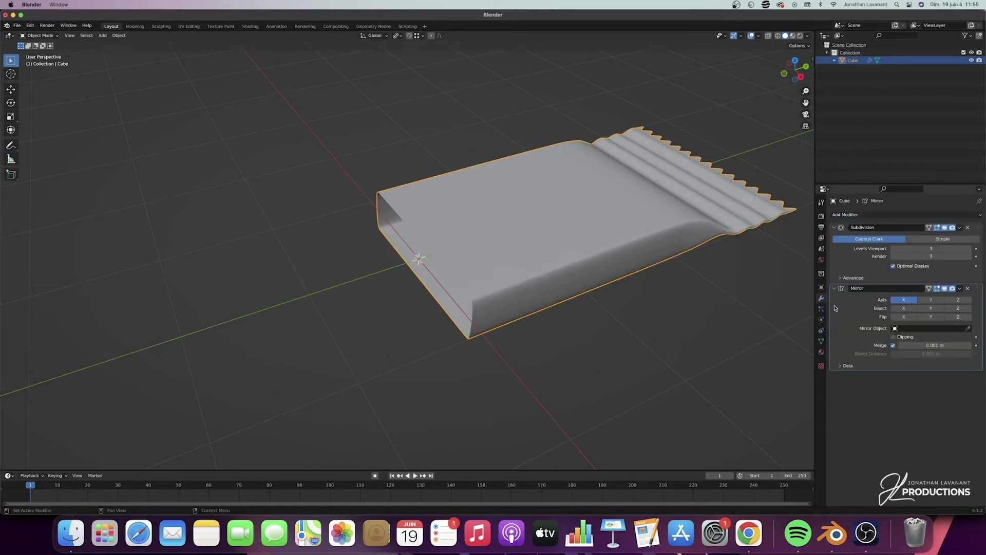
pyautogui.click(904, 300)
pyautogui.click(931, 299)
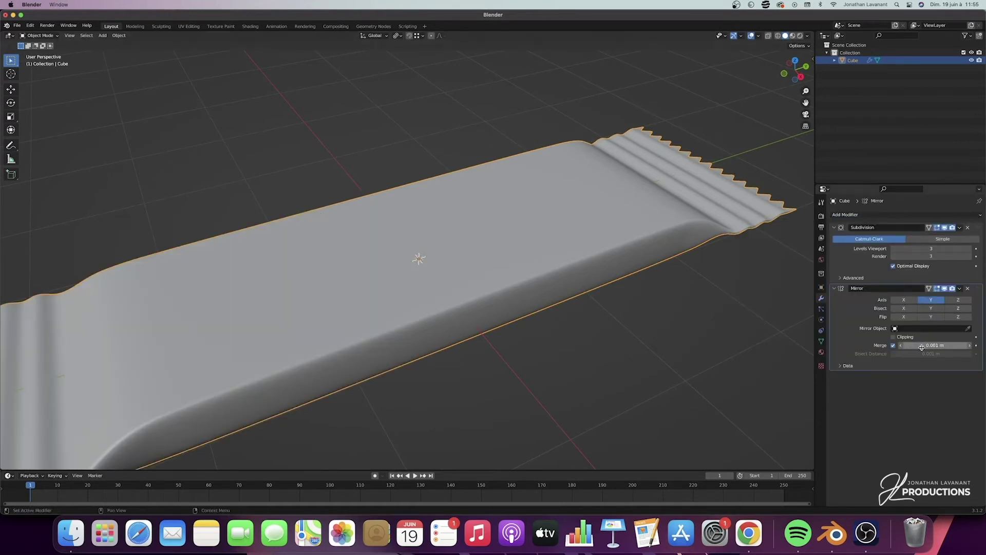
pyautogui.click(894, 336)
# - In Edit Mode, add about 17 evenly spaced crosswise loop cuts along the long body section, then return to Object Mode
pyautogui.moveTo(403, 260); pyautogui.dragTo(405, 280, button='middle')
pyautogui.moveTo(805, 91); pyautogui.dragTo(806, 121)
pyautogui.moveTo(628, 238); pyautogui.dragTo(620, 217, button='middle')
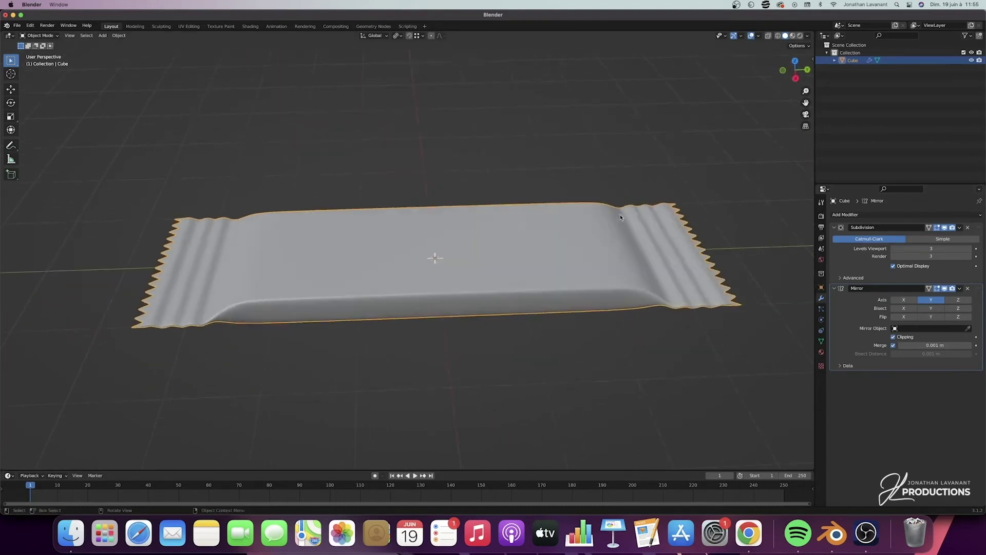
pyautogui.click(795, 60)
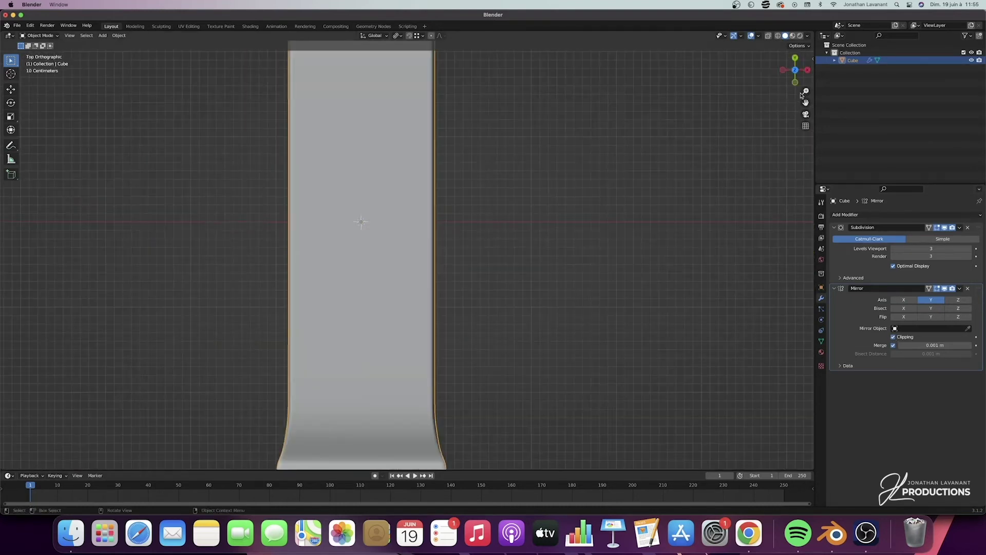
pyautogui.press('Tab')
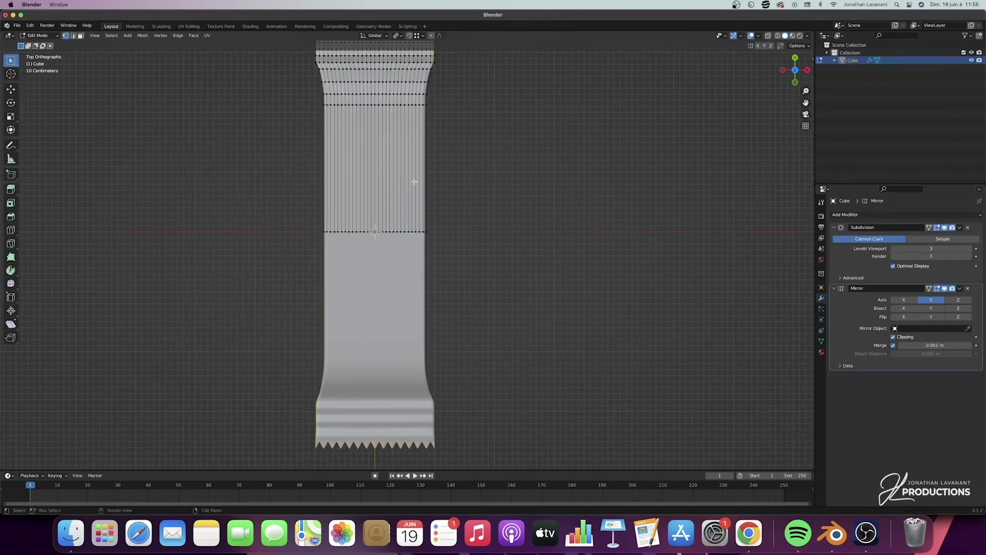
pyautogui.moveTo(806, 103); pyautogui.dragTo(806, 69)
pyautogui.hotkey('ctrl', 'r')
pyautogui.scroll(6, 414, 242)
pyautogui.scroll(10, 414, 243)
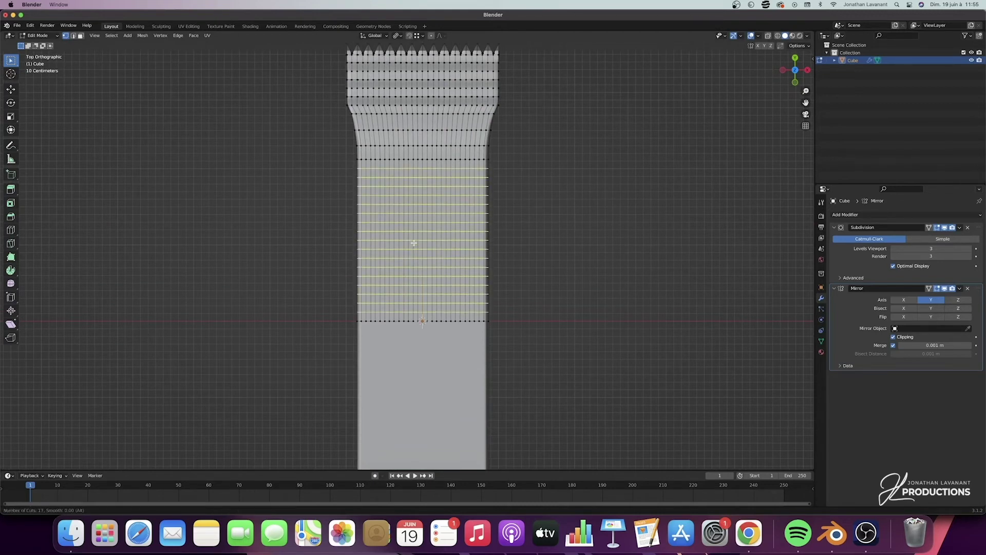
pyautogui.scroll(1, 414, 243)
pyautogui.click(414, 242)
pyautogui.rightClick(471, 249)
pyautogui.moveTo(471, 249); pyautogui.dragTo(471, 250, button='middle')
pyautogui.press('Tab')
pyautogui.press('Tab')
pyautogui.press('Tab')
# - Select the wrapper object and apply its Mirror modifier
pyautogui.moveTo(469, 272); pyautogui.dragTo(436, 255, button='middle')
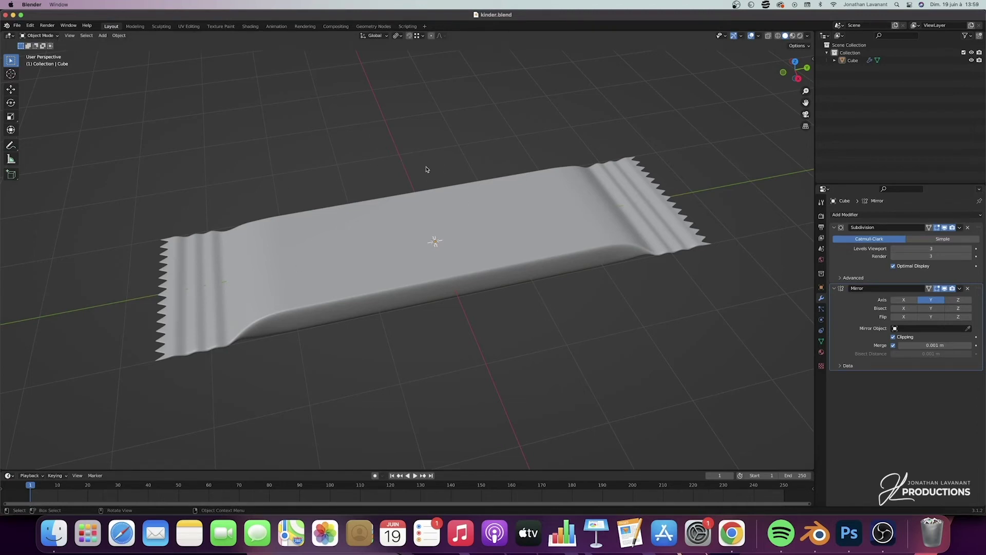
pyautogui.moveTo(481, 249); pyautogui.dragTo(489, 248, button='middle')
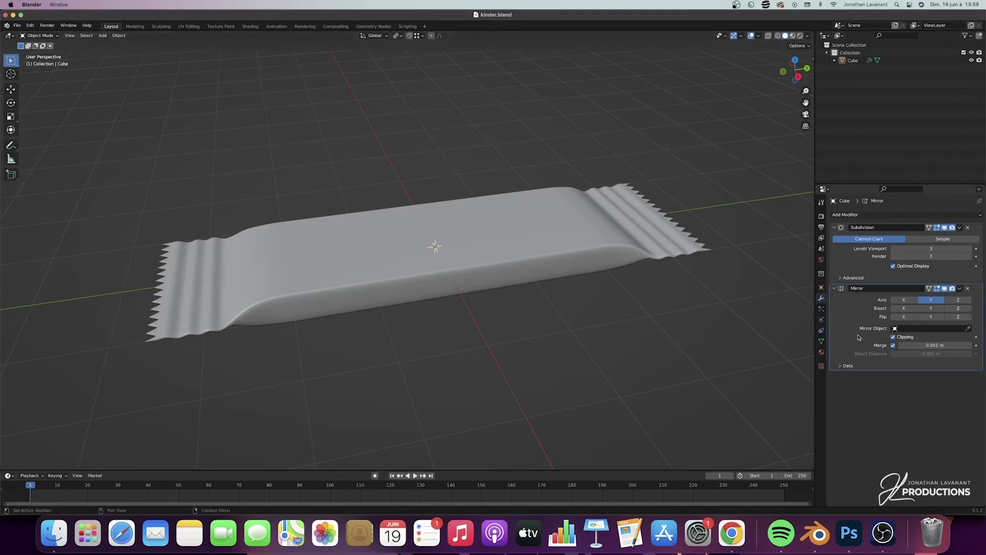
pyautogui.click(477, 210)
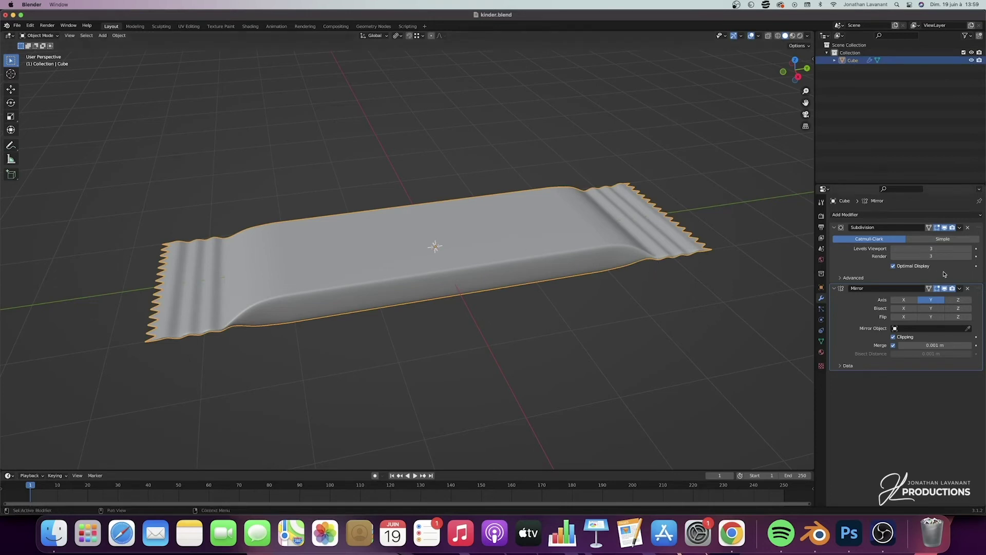
pyautogui.click(959, 288)
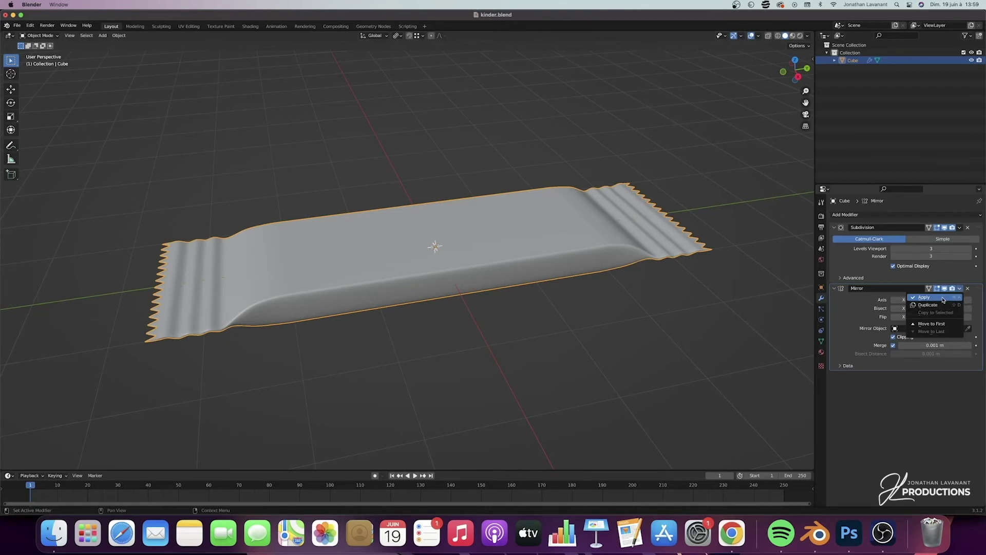
pyautogui.click(947, 299)
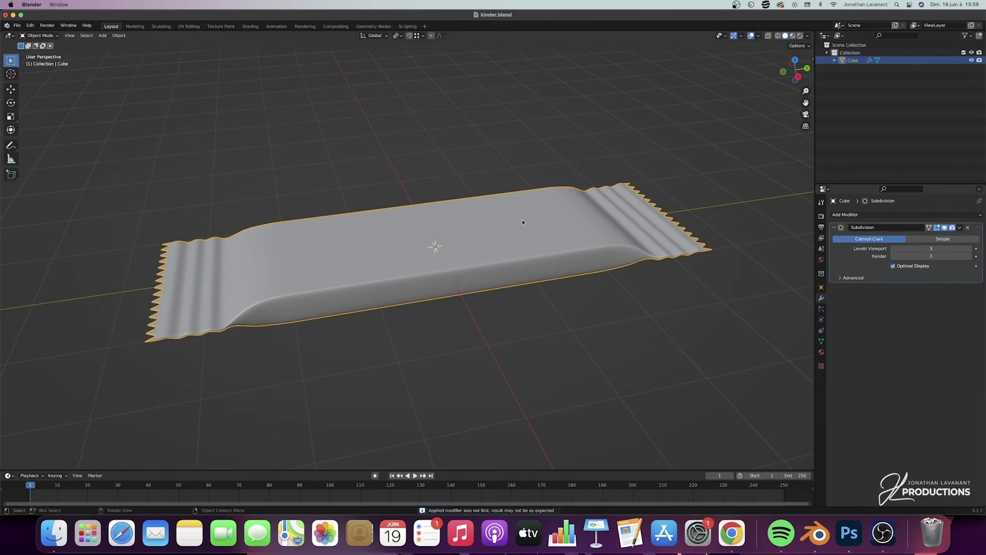
# - In Edit Mode, add one lengthwise loop cut around the wrapper's sides, close to the middle of its thickness
pyautogui.press('Tab')
pyautogui.press('Tab')
pyautogui.moveTo(578, 228); pyautogui.dragTo(653, 200, button='middle')
pyautogui.press('Tab')
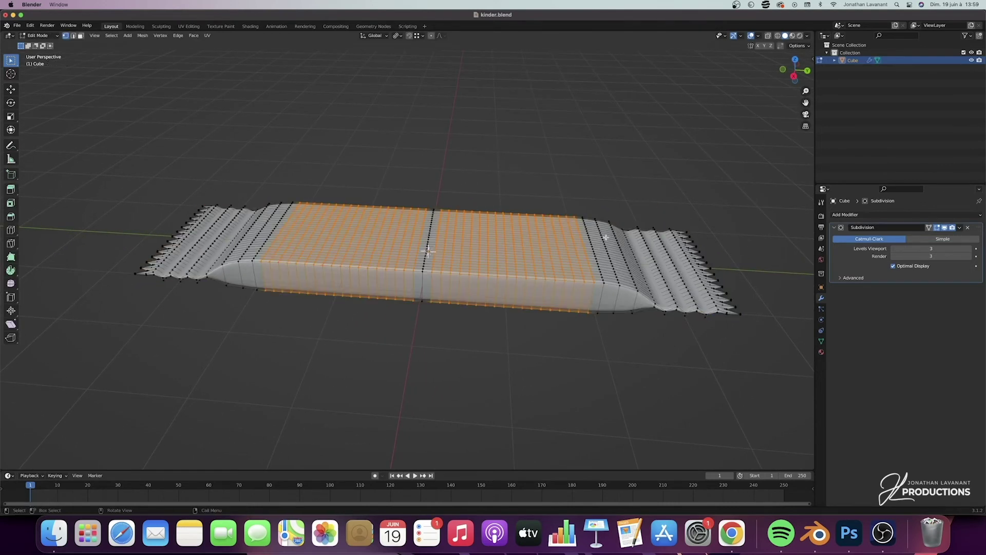
pyautogui.moveTo(548, 250); pyautogui.dragTo(534, 271, button='middle')
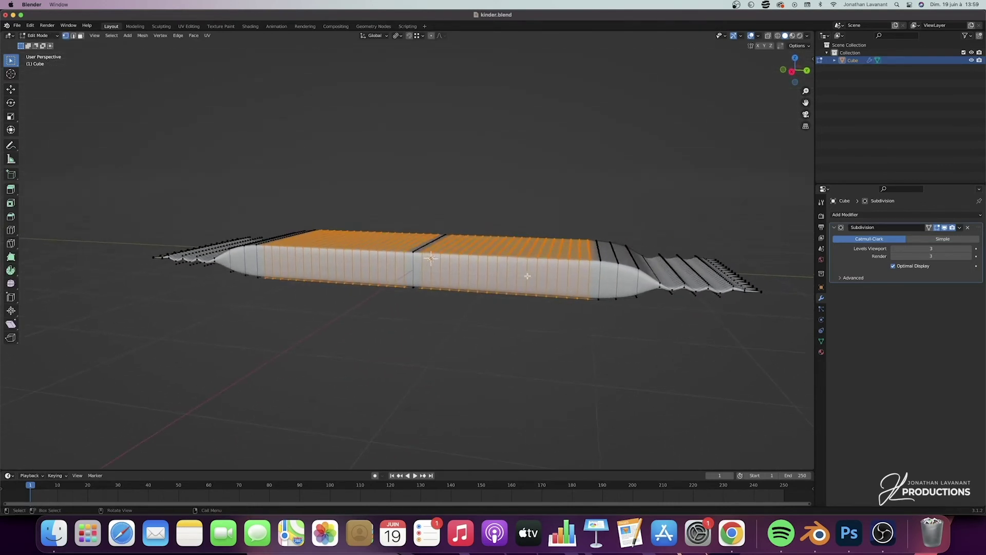
pyautogui.click(557, 347)
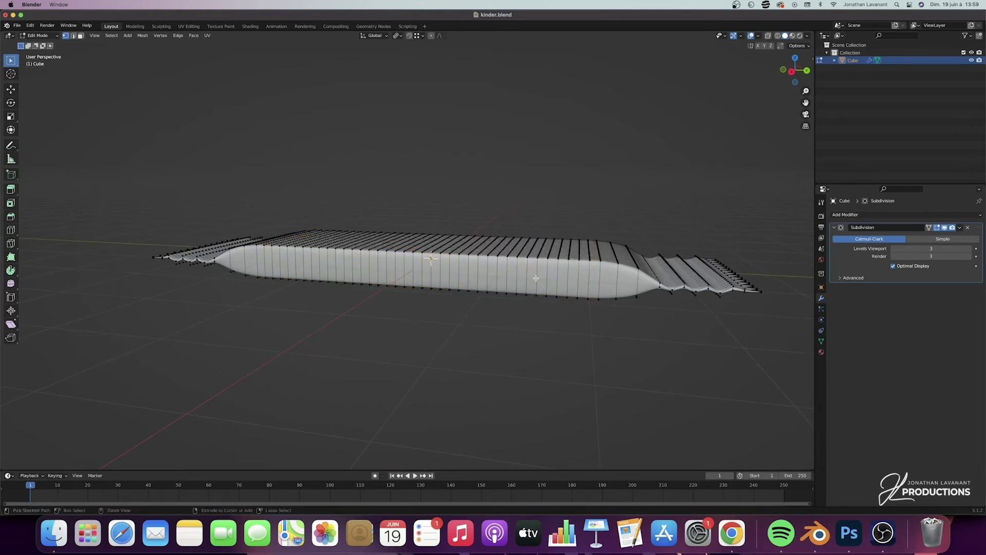
pyautogui.hotkey('ctrl', 'r')
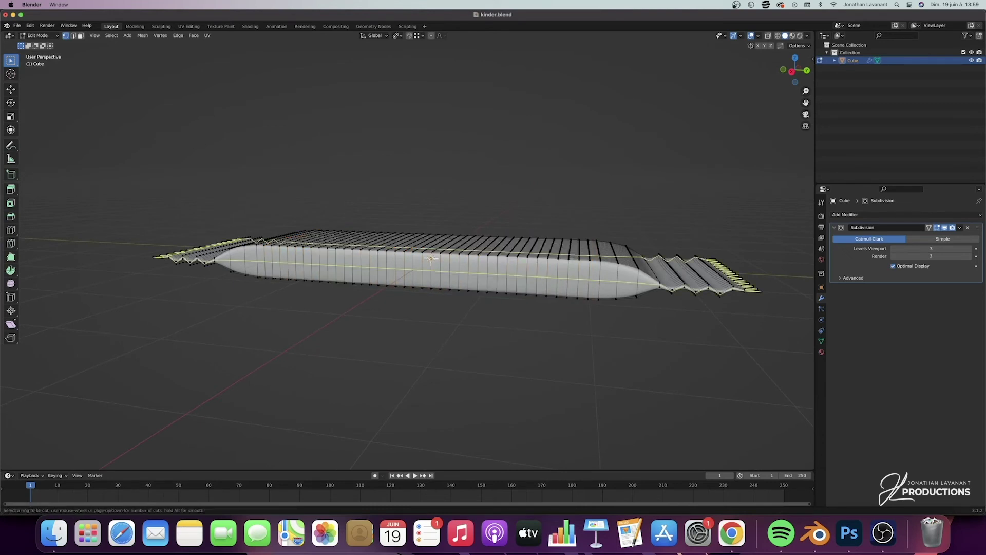
pyautogui.click(564, 270)
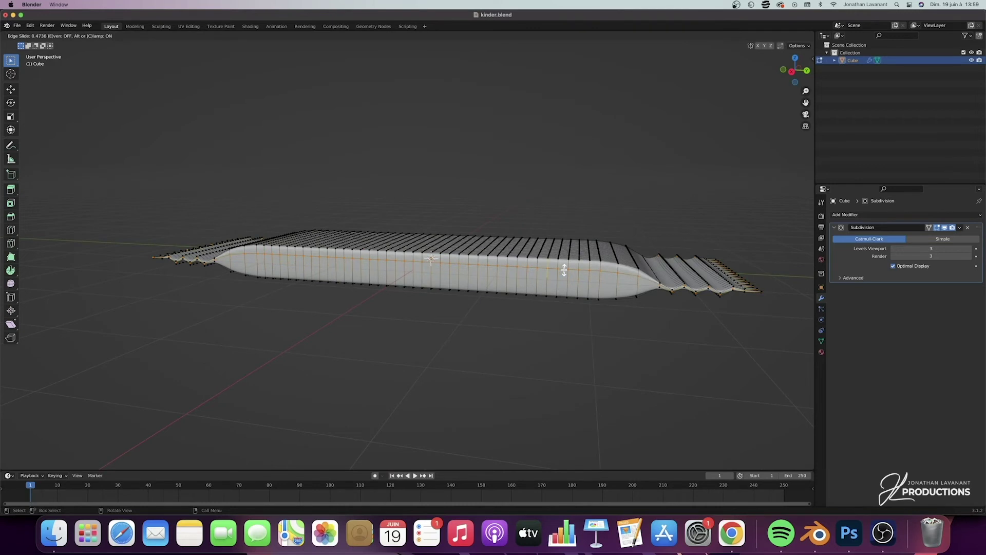
pyautogui.click(564, 269)
pyautogui.moveTo(564, 270); pyautogui.dragTo(590, 282, button='middle')
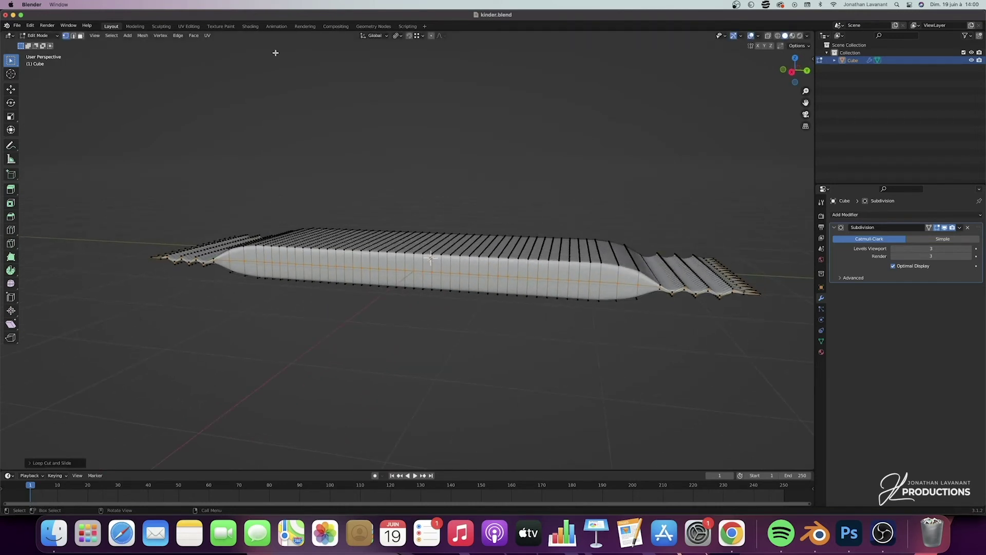
# - In the UV Editing workspace, use edge selection and mark the lengthwise edge loop around the wrapper's sides as a seam
pyautogui.click(189, 26)
pyautogui.moveTo(594, 290); pyautogui.dragTo(580, 285, button='middle')
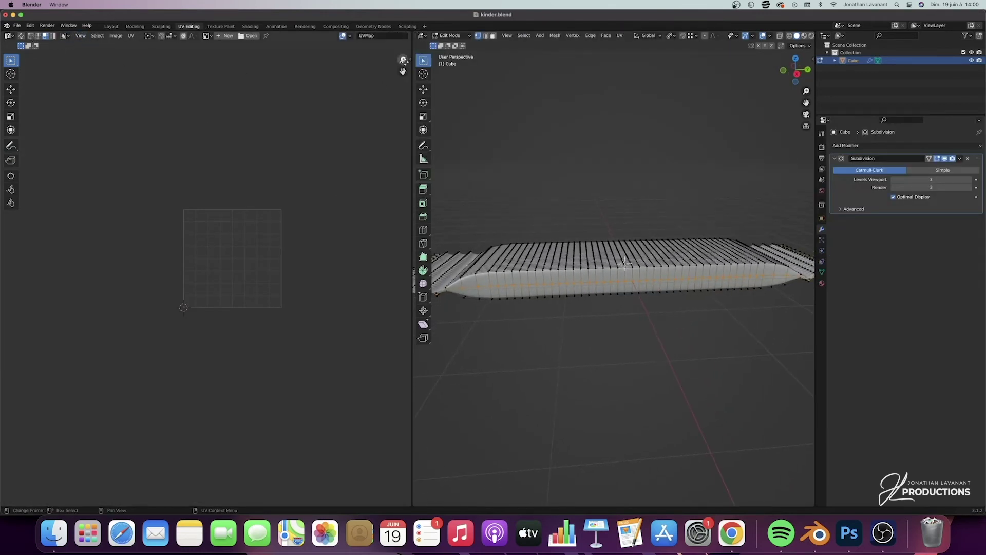
pyautogui.click(486, 36)
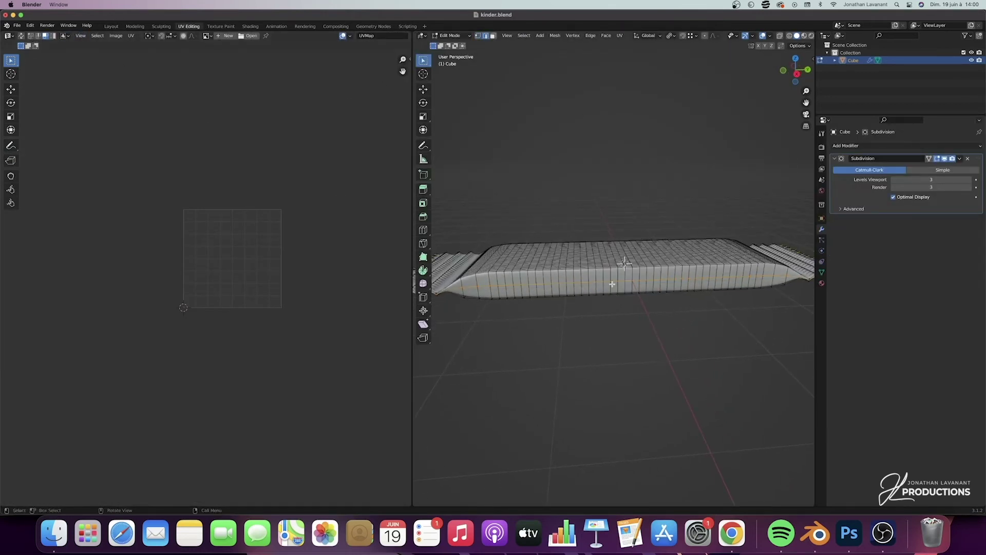
pyautogui.hscroll(10, 612, 284)
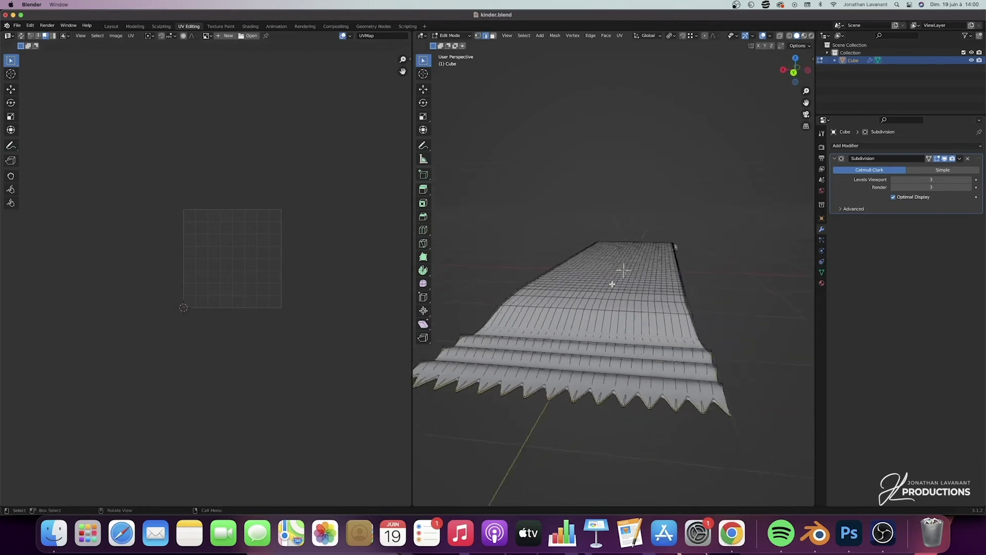
pyautogui.hscroll(-10, 612, 284)
pyautogui.hscroll(2, 626, 291)
pyautogui.hscroll(3, 622, 289)
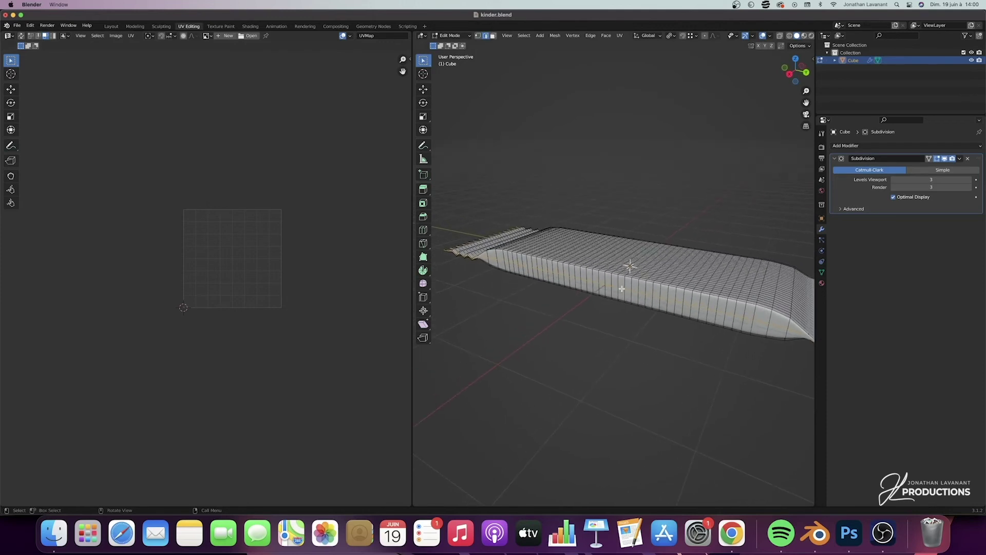
pyautogui.keyDown('alt'); pyautogui.click(619, 303); pyautogui.keyUp('alt')
pyautogui.hotkey('alt', 'a')
pyautogui.hscroll(-3, 585, 272)
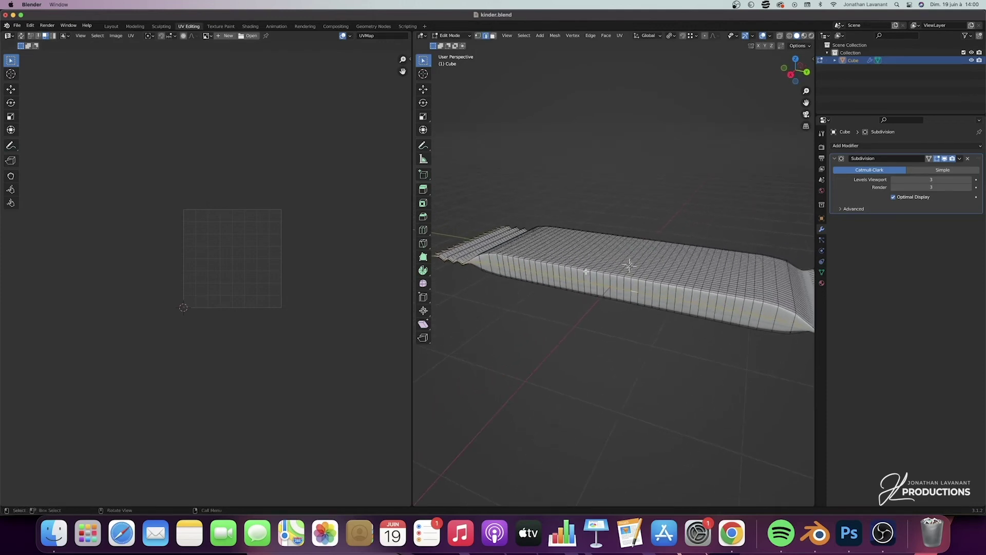
pyautogui.hscroll(4, 629, 295)
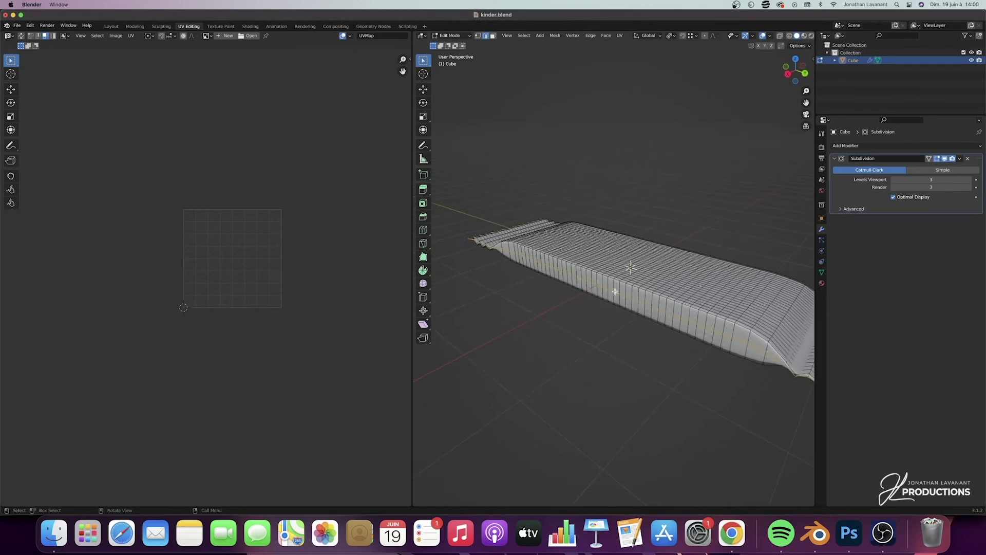
pyautogui.rightClick(616, 292)
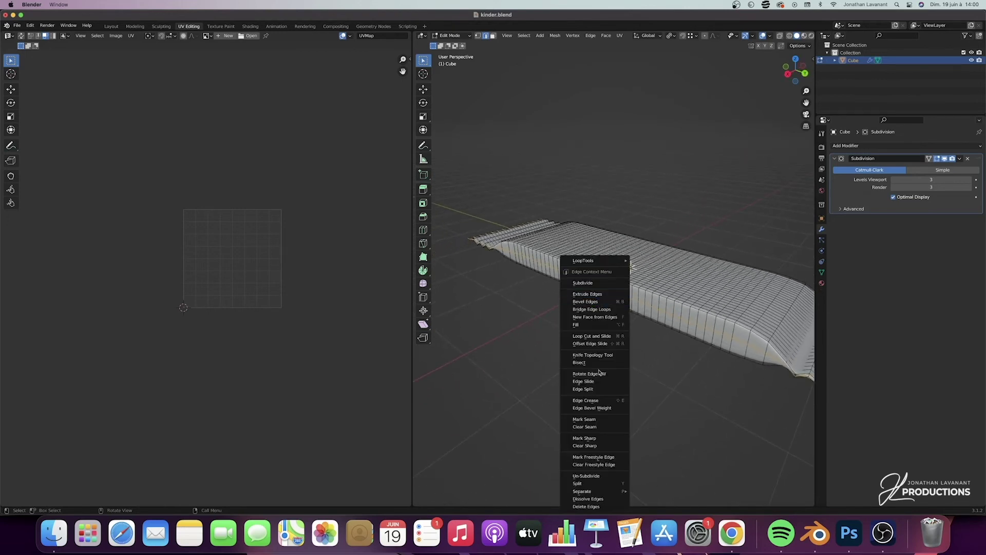
pyautogui.click(608, 420)
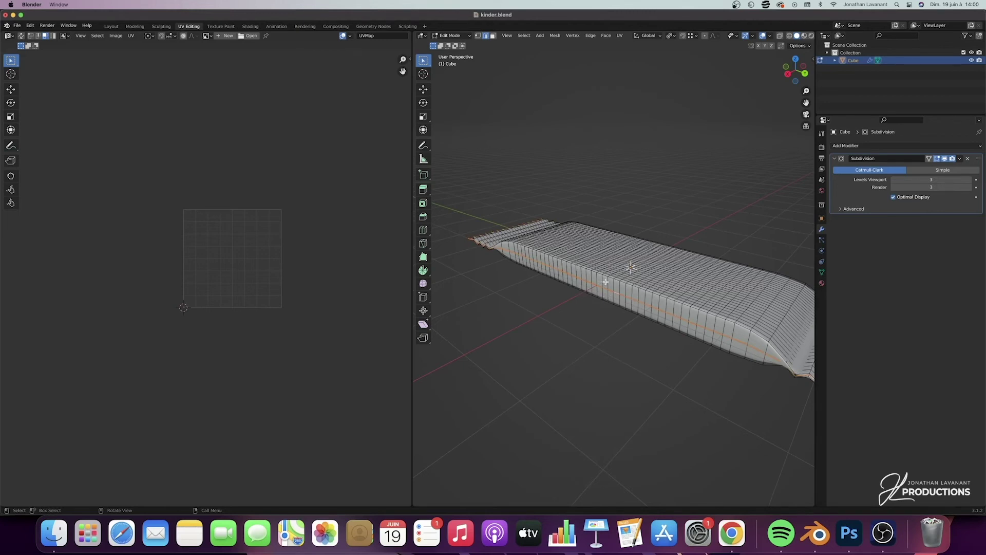
# - Select the entire wrapper mesh, unwrap it, and frame the resulting UV islands in the UV editor
pyautogui.press('a')
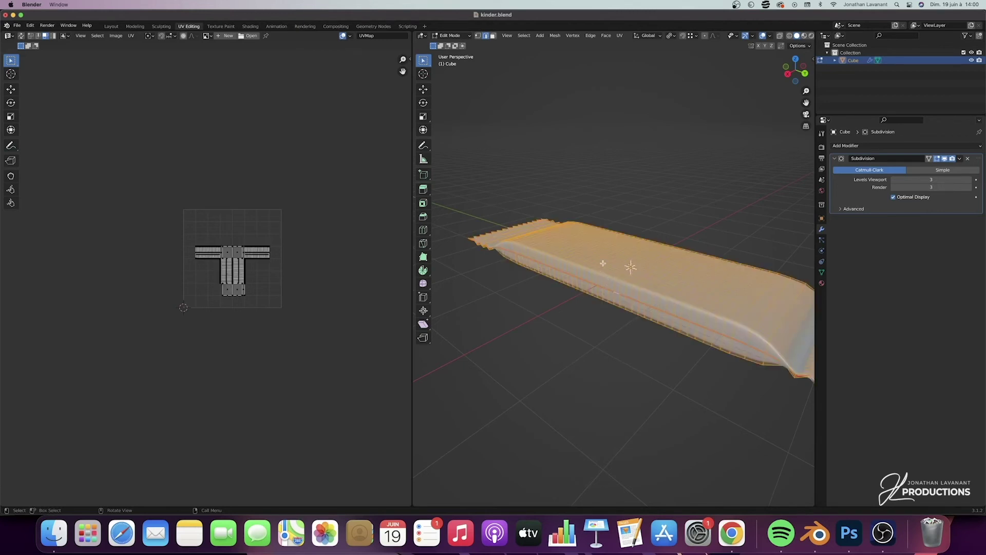
pyautogui.press('u')
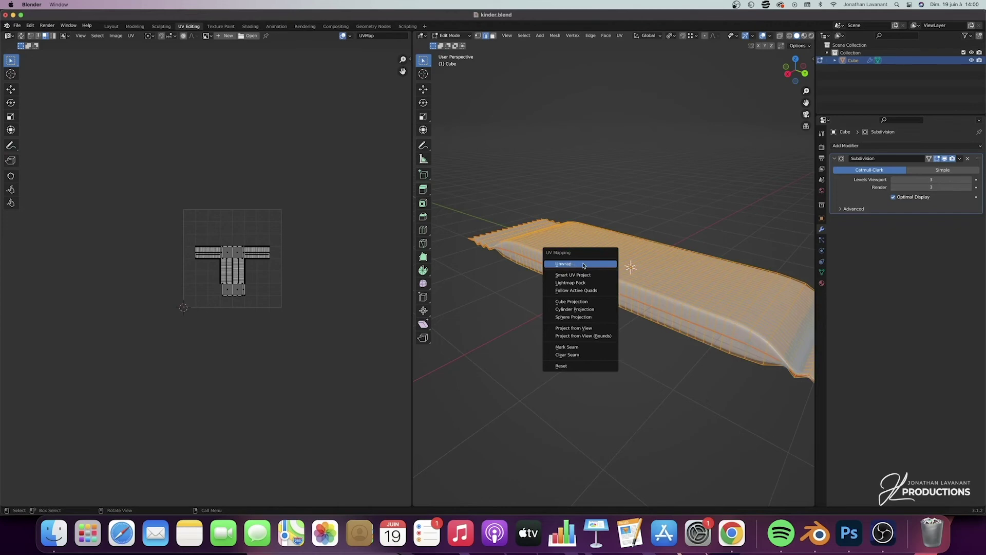
pyautogui.click(583, 265)
pyautogui.moveTo(403, 60); pyautogui.dragTo(406, 36)
pyautogui.moveTo(403, 73); pyautogui.dragTo(401, 105)
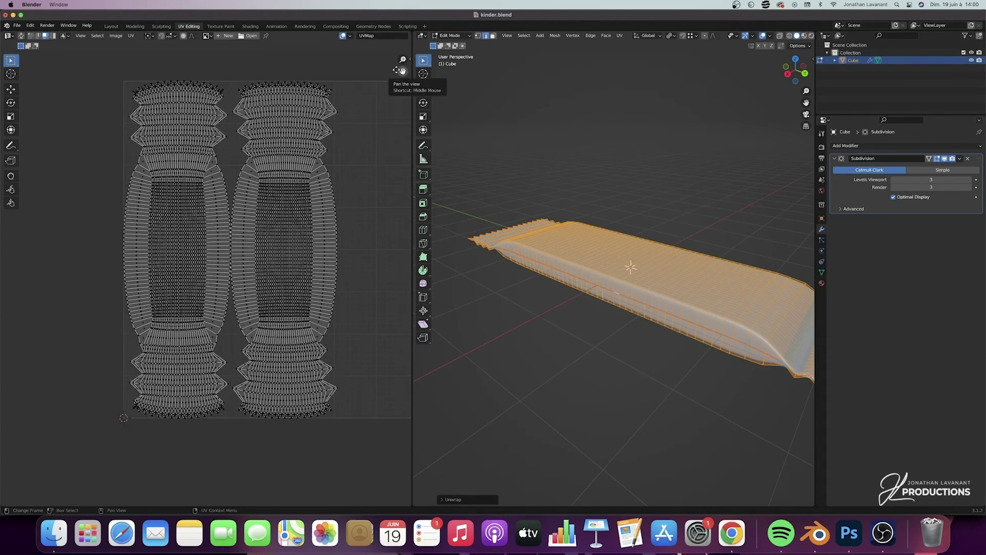
pyautogui.moveTo(403, 57); pyautogui.dragTo(401, 60)
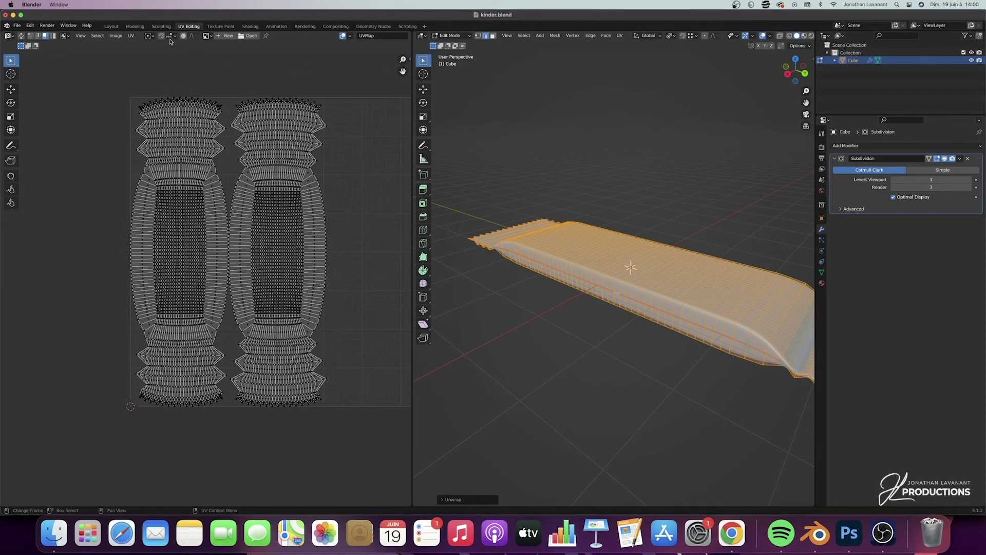
pyautogui.click(130, 37)
pyautogui.moveTo(402, 60); pyautogui.dragTo(403, 71)
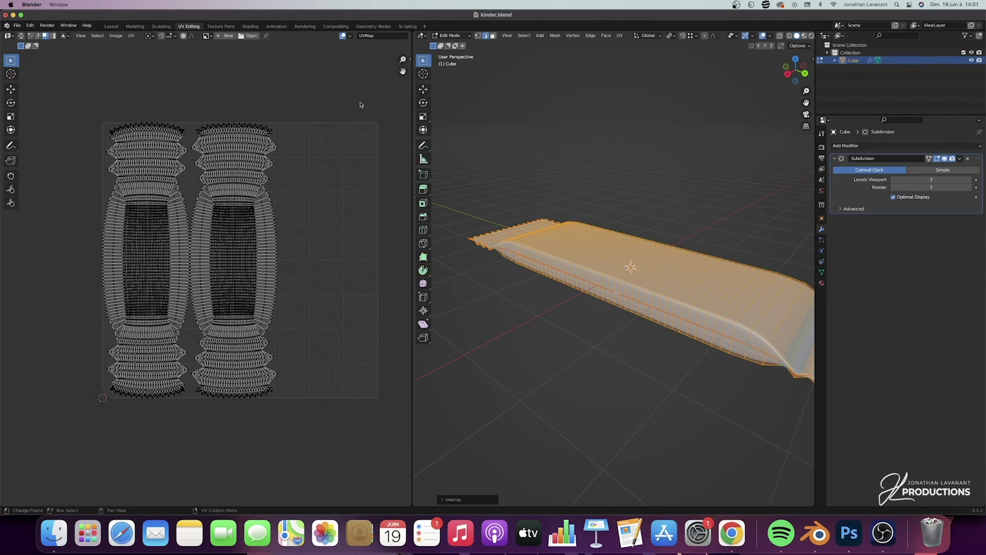
pyautogui.moveTo(403, 59)
pyautogui.mouseDown()
pyautogui.moveTo(402, 35)
pyautogui.moveTo(402, 66)
pyautogui.mouseUp()
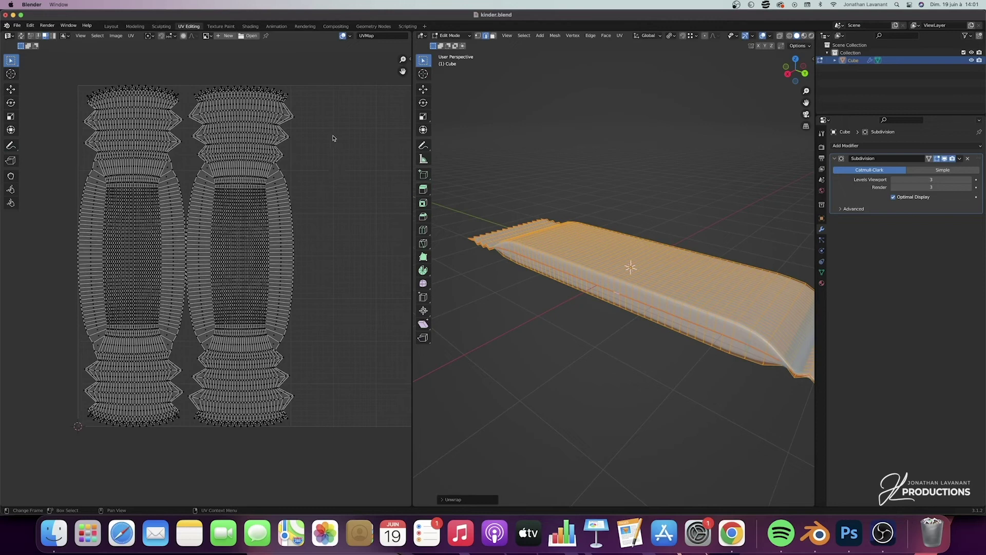
# - In the Shading workspace, create a new material for the wrapper and frame its nodes
pyautogui.click(251, 28)
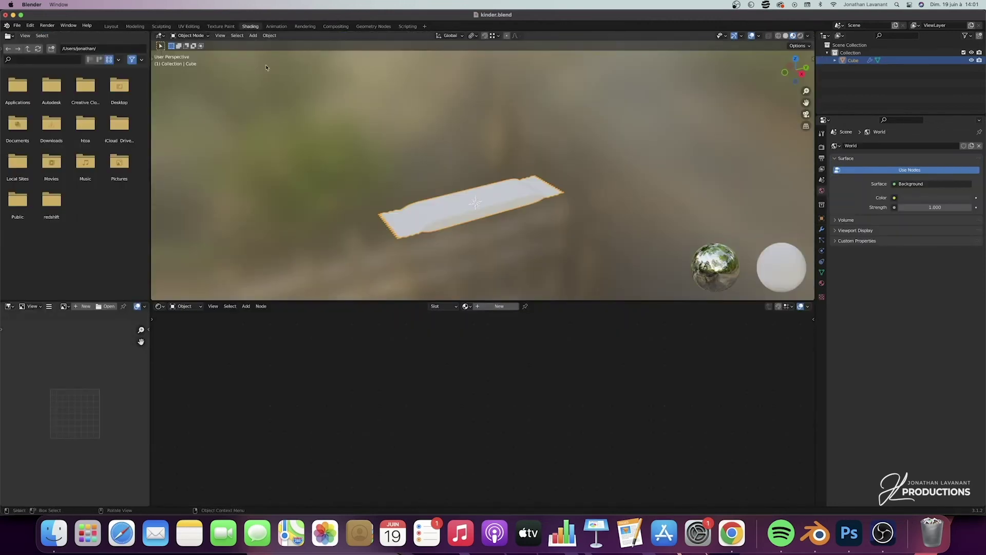
pyautogui.click(492, 307)
pyautogui.press('Home')
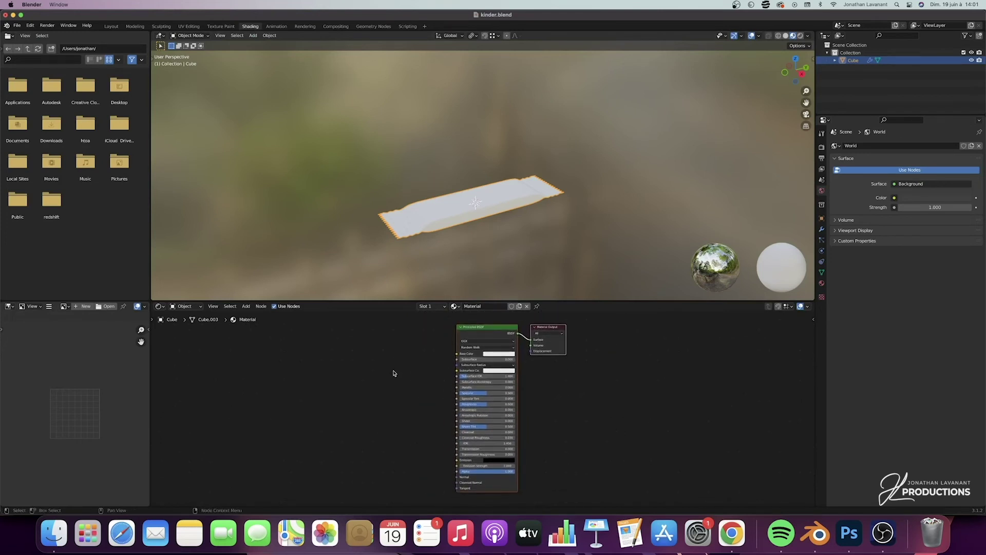
# - Bring texture.png in from Finder, connect its color to the Principled BSDF's Base Color, and add Mapping and Texture Coordinate nodes to it
pyautogui.click(54, 533)
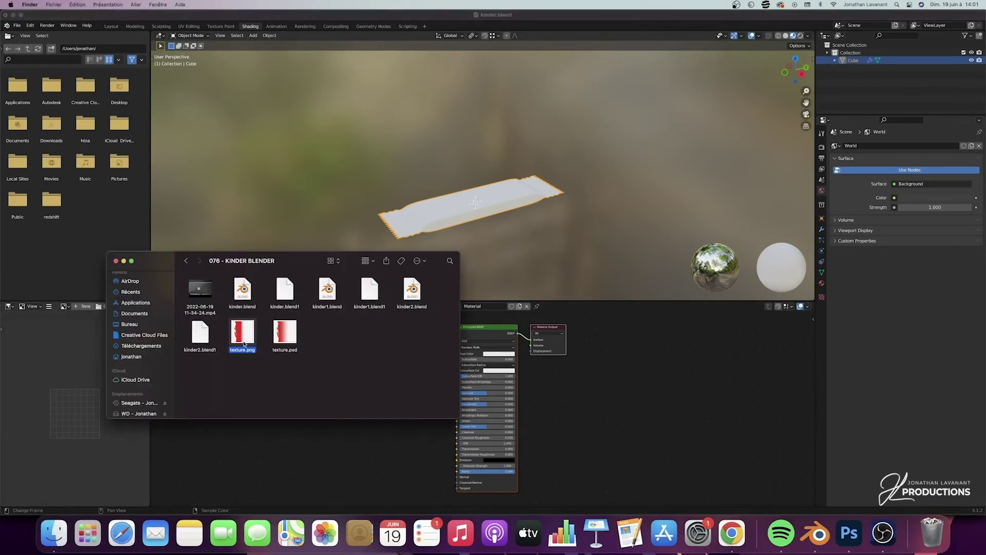
pyautogui.moveTo(315, 261); pyautogui.dragTo(288, 135)
pyautogui.moveTo(217, 212); pyautogui.dragTo(457, 356)
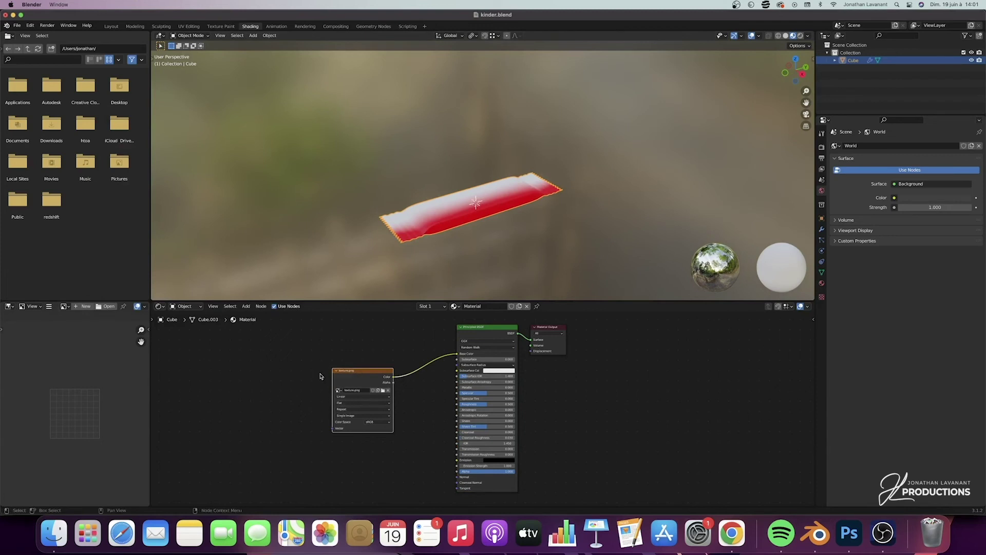
pyautogui.hotkey('ctrl', 't')
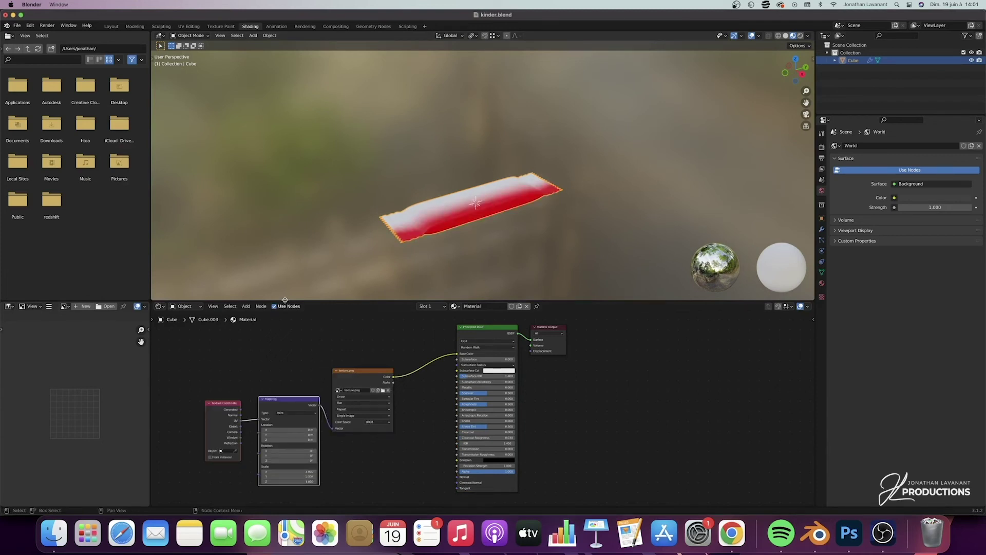
# - Check the Node Wrangler add-on's status in the preferences by searching the add-ons for "node", and close the preferences
pyautogui.click(30, 26)
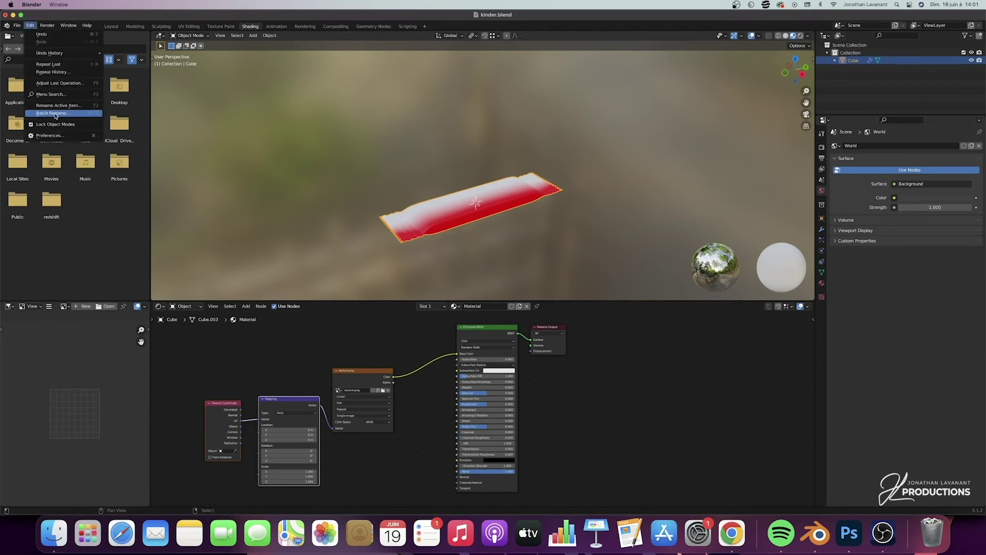
pyautogui.click(50, 135)
pyautogui.click(211, 50)
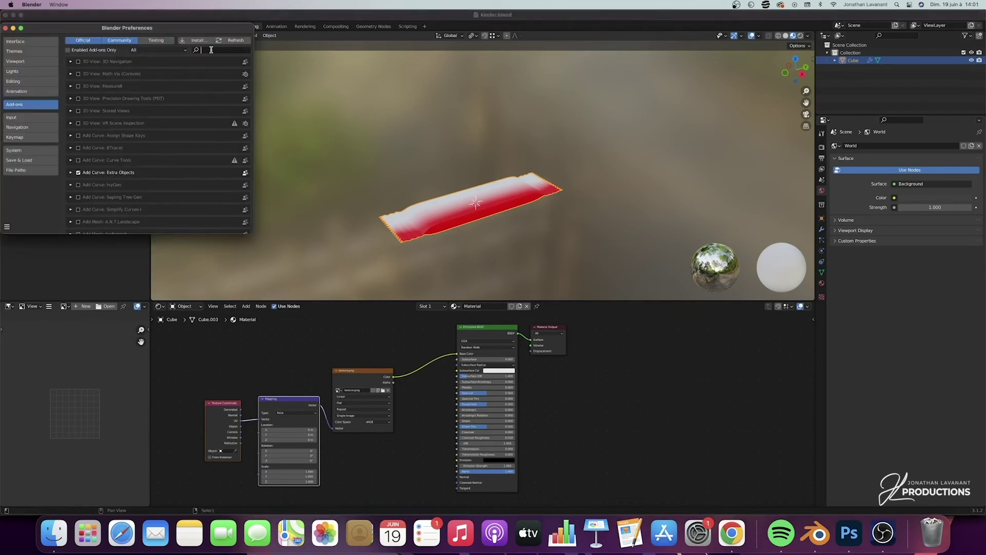
pyautogui.write('node')
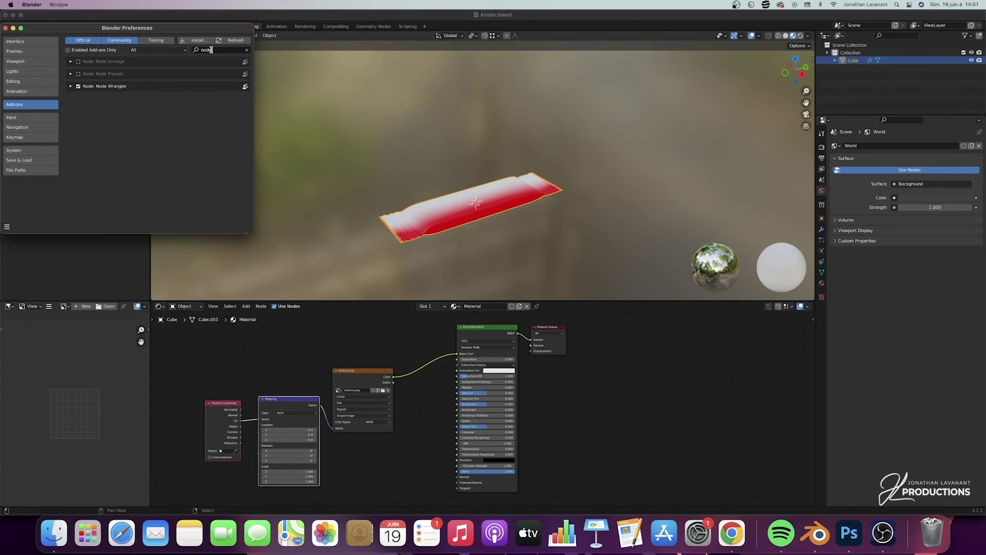
pyautogui.click(6, 28)
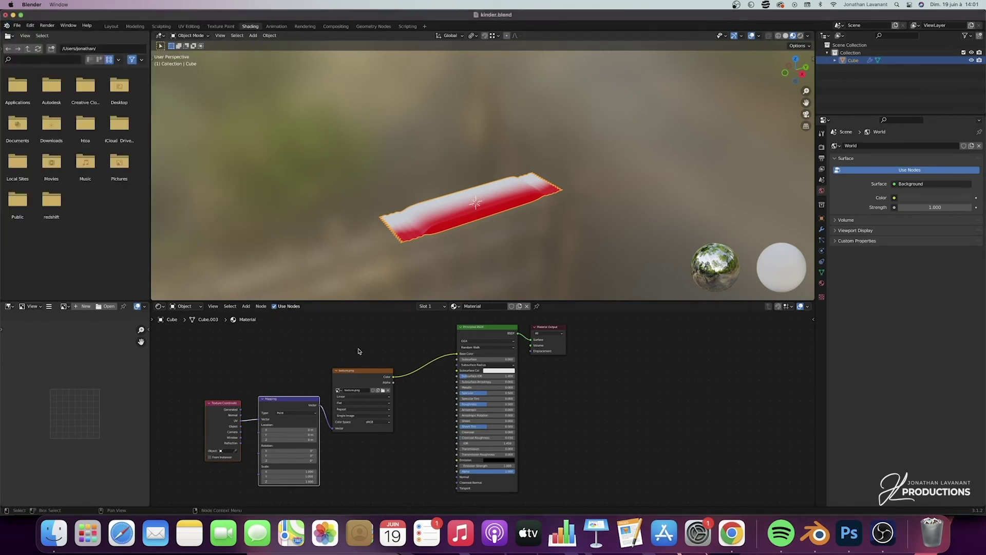
# - Move the Mapping and Texture Coordinate nodes up in line with the image texture node and deselect them
pyautogui.moveTo(289, 398); pyautogui.dragTo(277, 371)
pyautogui.moveTo(196, 337); pyautogui.dragTo(221, 405)
pyautogui.click(254, 355)
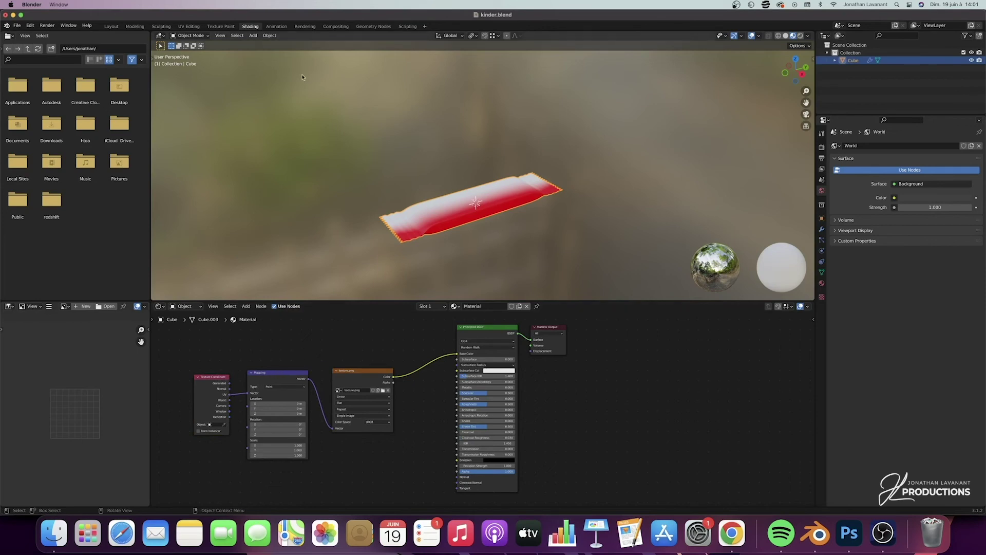
# - In the Layout workspace, switch the viewport to Material Preview shading and rotate the wrapper 180° about the Y axis
pyautogui.click(111, 26)
pyautogui.scroll(5, 525, 218)
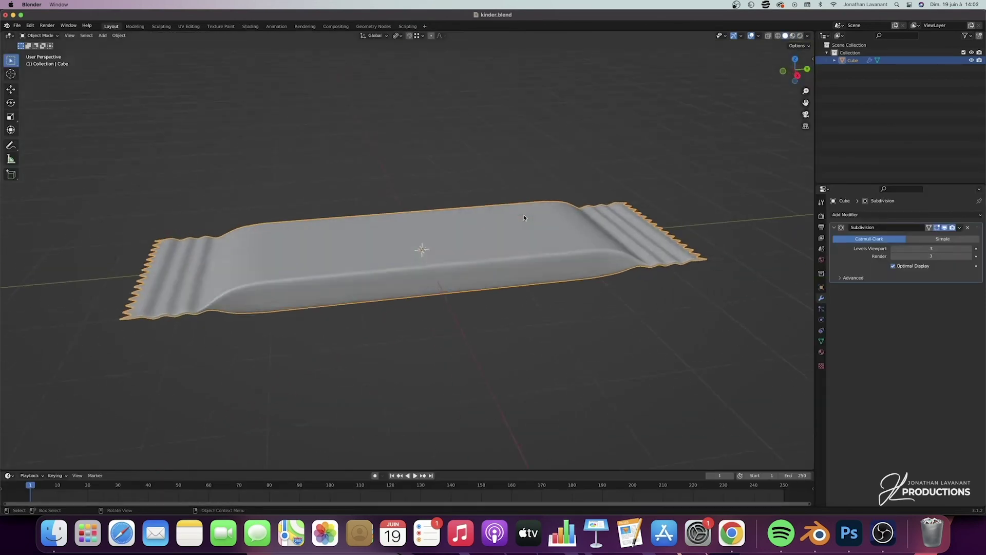
pyautogui.click(793, 36)
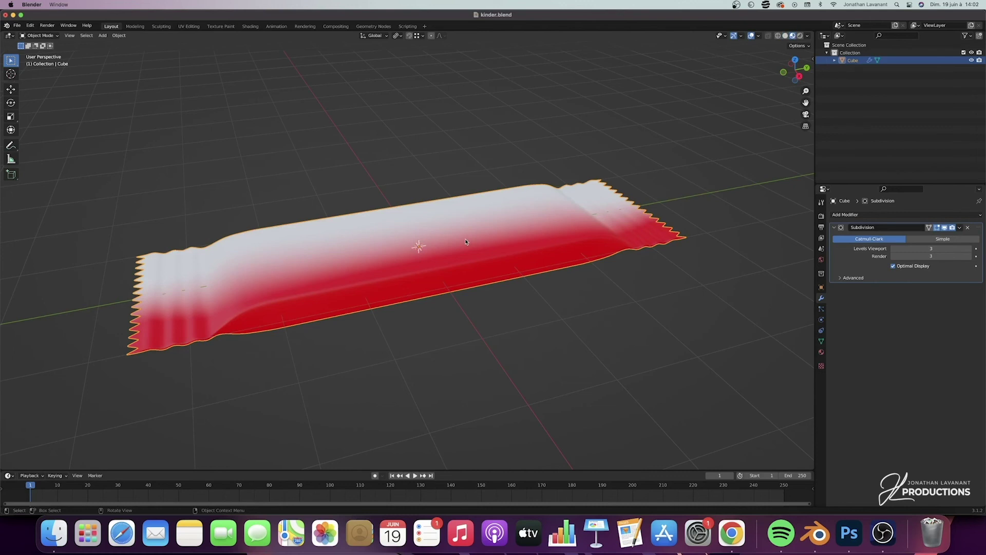
pyautogui.write('ry180')
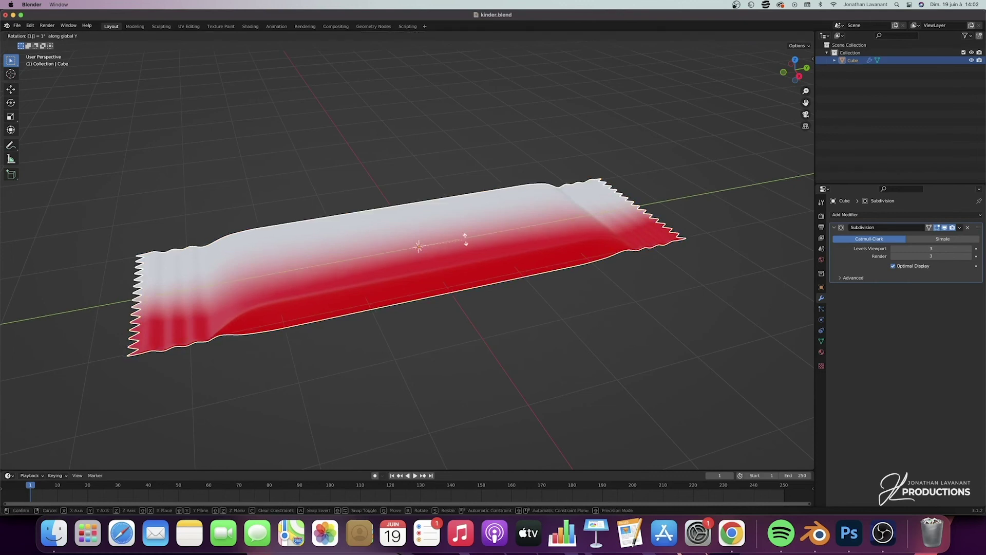
pyautogui.press('Return')
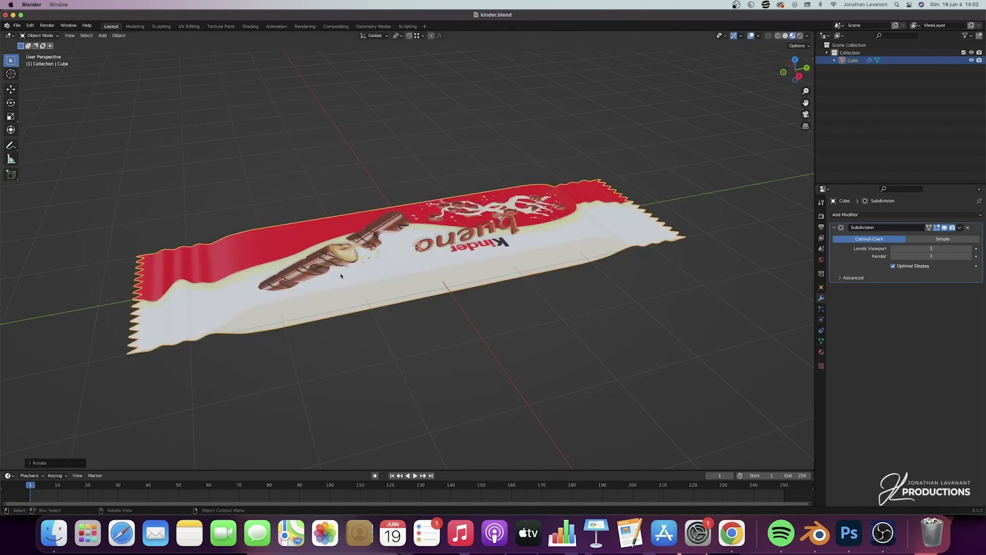
pyautogui.moveTo(341, 275)
pyautogui.mouseDown(button='middle')
pyautogui.moveTo(339, 285)
pyautogui.moveTo(339, 274)
pyautogui.mouseUp(button='middle')
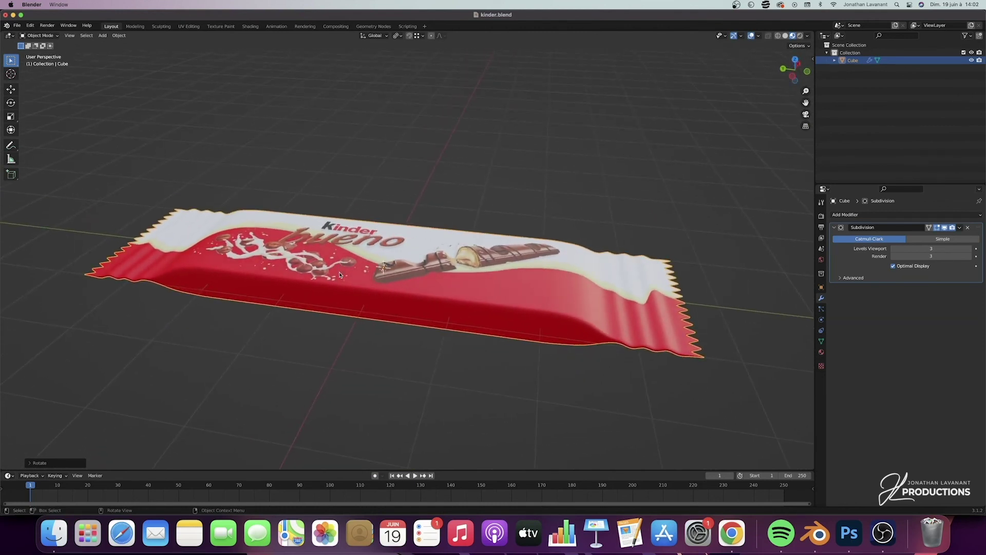
# - Turn off the viewport display of the wrapper's Subdivision modifier
pyautogui.moveTo(378, 289); pyautogui.dragTo(377, 282, button='middle')
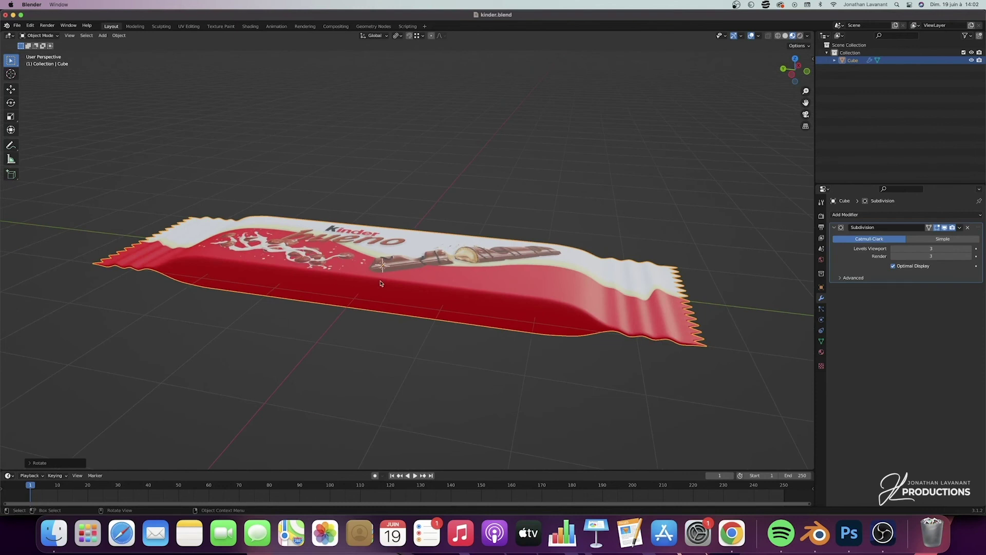
pyautogui.moveTo(405, 288); pyautogui.dragTo(421, 265, button='middle')
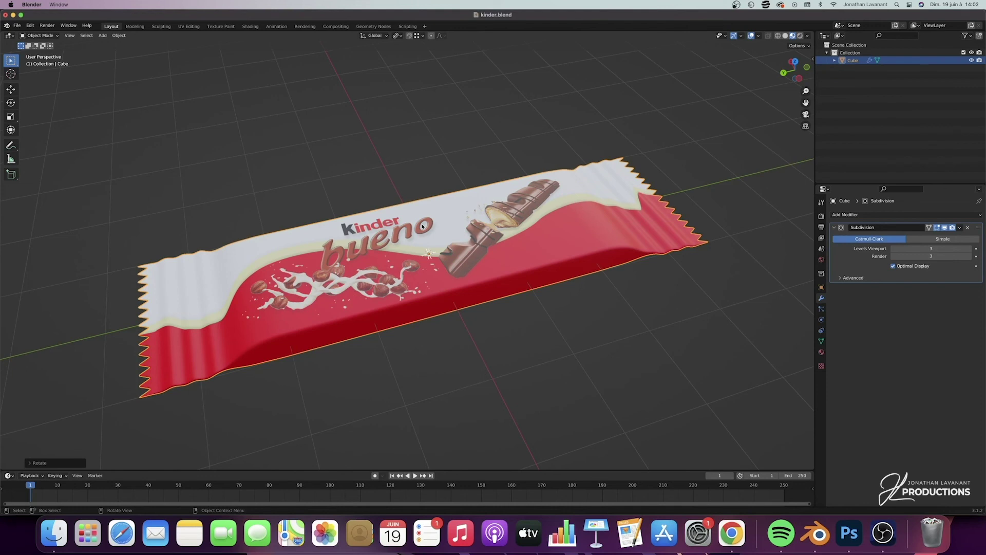
pyautogui.moveTo(422, 226); pyautogui.dragTo(576, 255, button='middle')
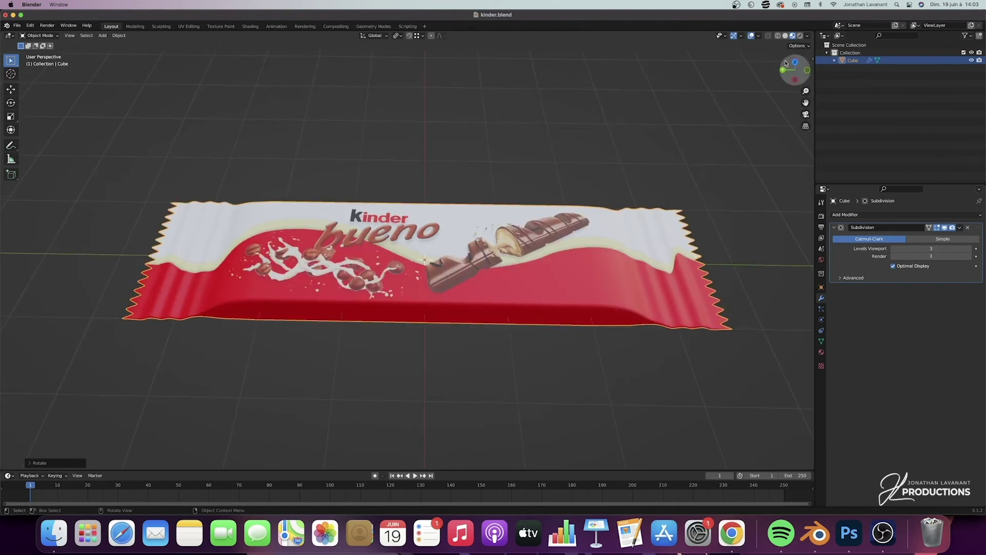
pyautogui.moveTo(805, 102); pyautogui.dragTo(781, 106)
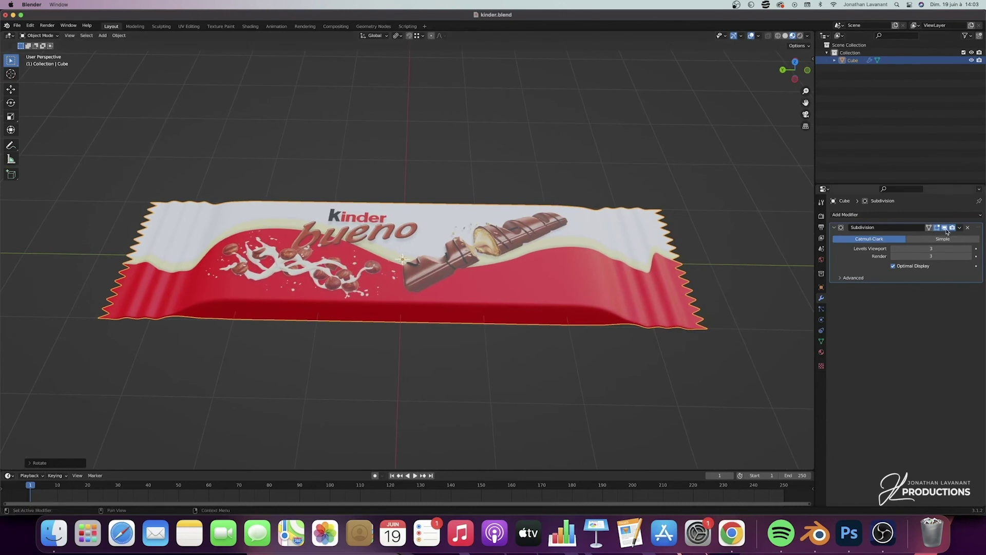
pyautogui.click(945, 227)
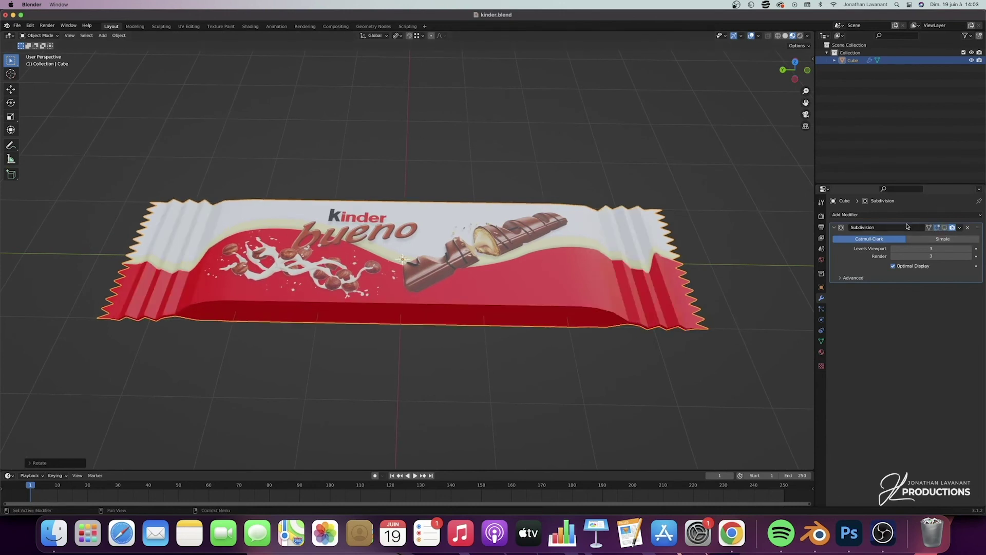
# - In Edit Mode with proportional editing on, push a vertex on the red part of the wrapper's near corrugated end slightly down along Z
pyautogui.click(432, 36)
pyautogui.press('Tab')
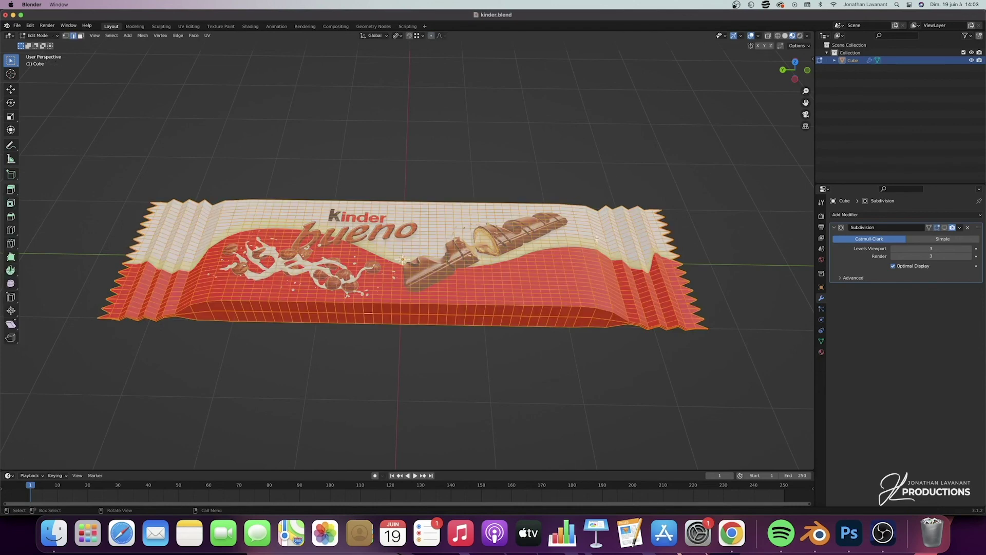
pyautogui.moveTo(584, 255); pyautogui.dragTo(641, 347, button='middle')
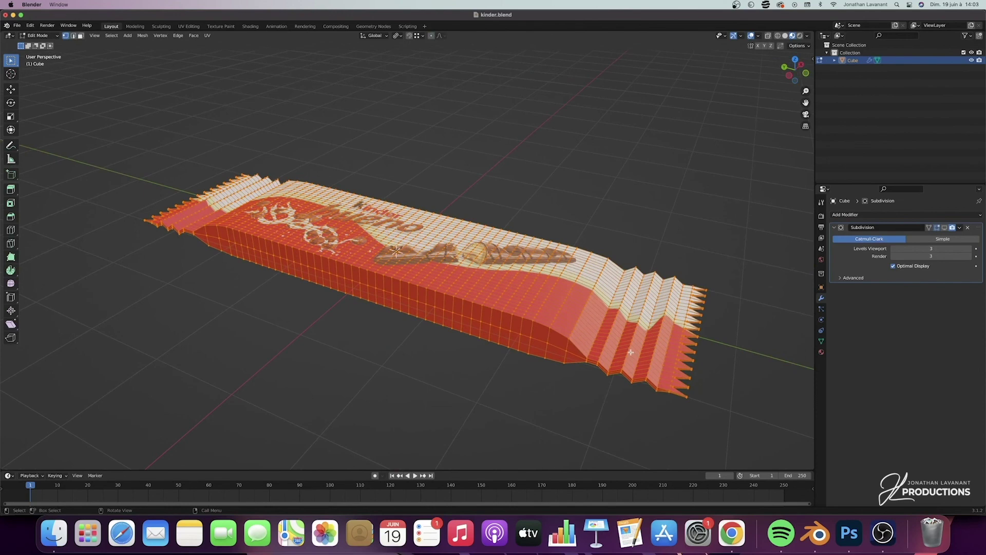
pyautogui.click(633, 356)
pyautogui.press('g')
pyautogui.press('z')
pyautogui.click(634, 352)
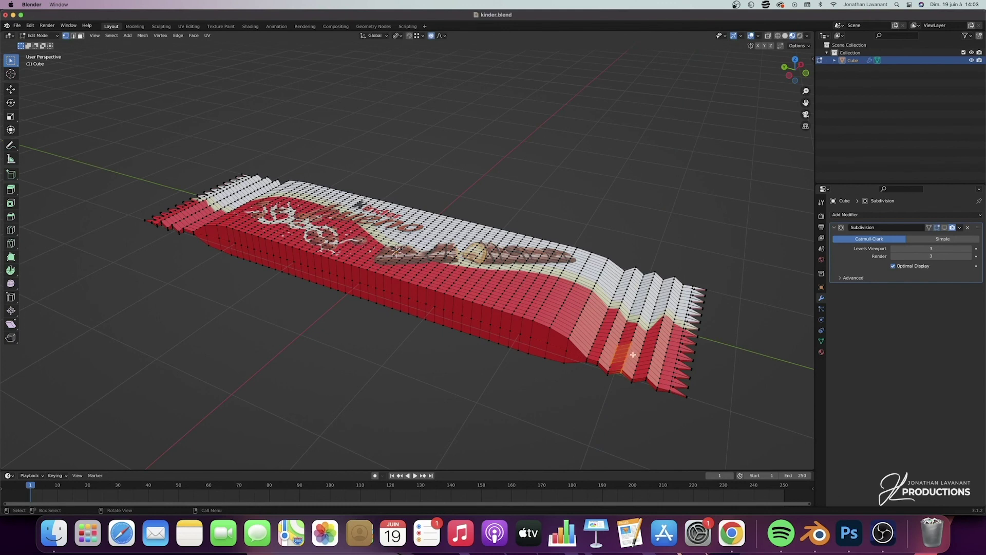
pyautogui.press('g')
pyautogui.press('z')
pyautogui.scroll(8, 633, 355)
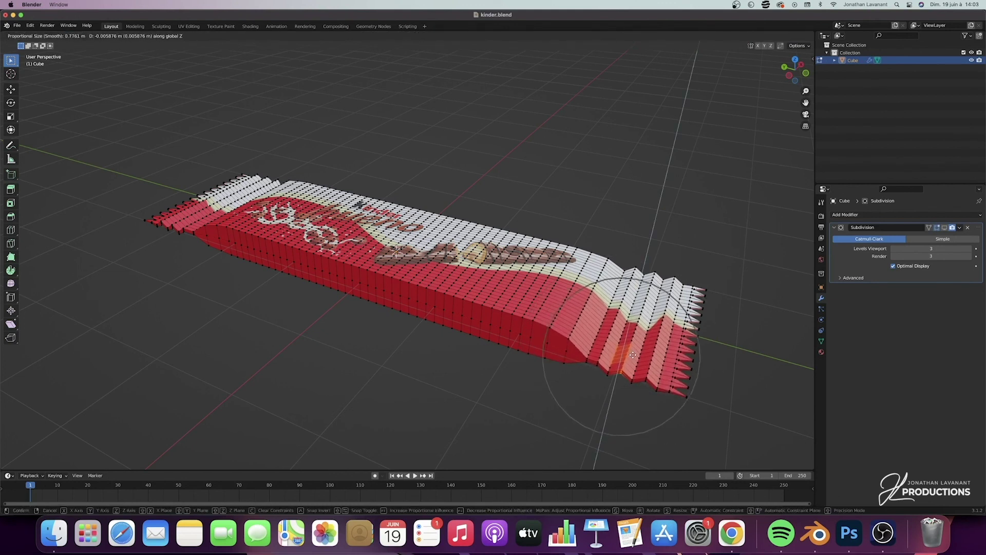
pyautogui.click(633, 362)
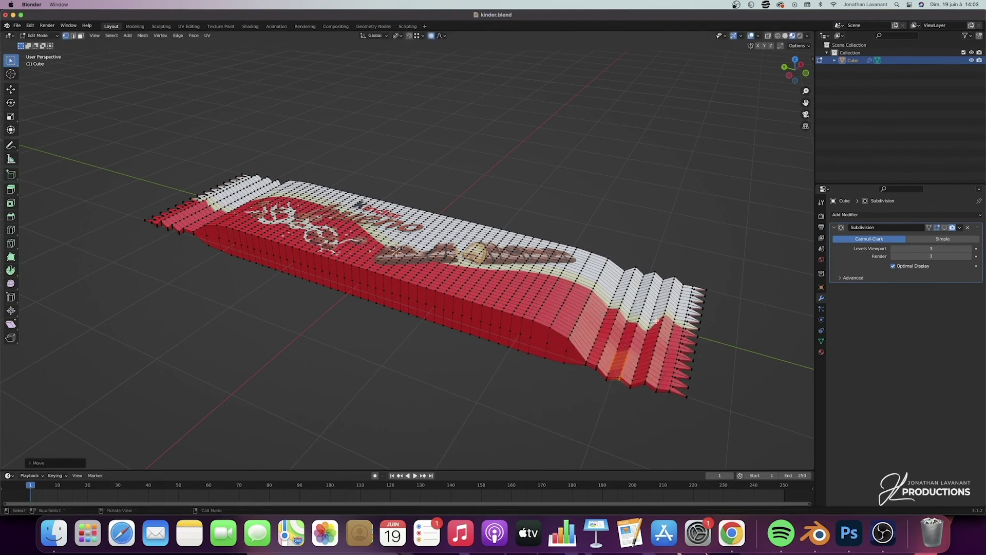
# - Raise a vertex on the white part of the same corrugated end about 0.11 m along Z, and return to Object Mode with the subdivision shown
pyautogui.hotkey('alt', 'a')
pyautogui.press('g')
pyautogui.press('z')
pyautogui.scroll(-1, 670, 295)
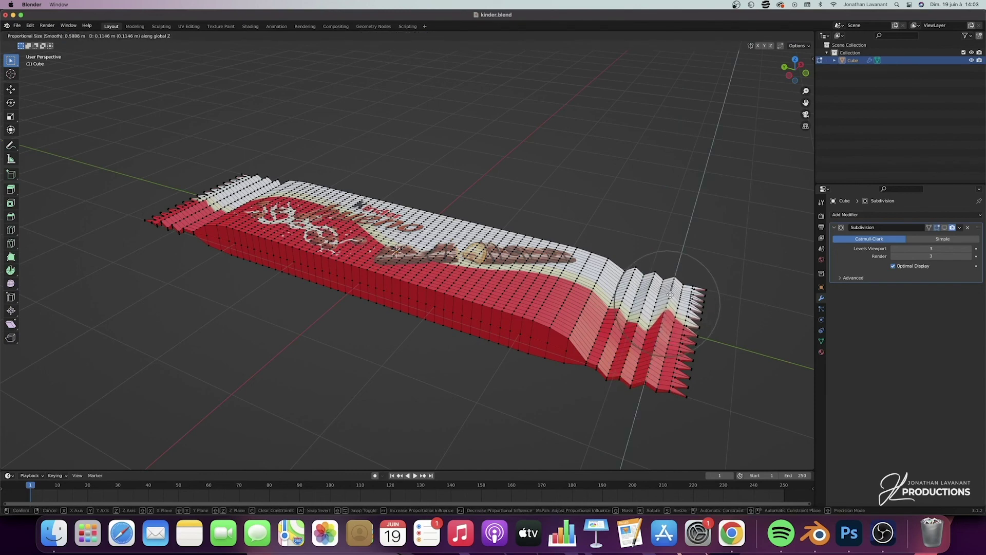
pyautogui.click(670, 294)
pyautogui.press('Tab')
pyautogui.moveTo(637, 301); pyautogui.dragTo(618, 266, button='middle')
pyautogui.moveTo(384, 284); pyautogui.dragTo(403, 286, button='middle')
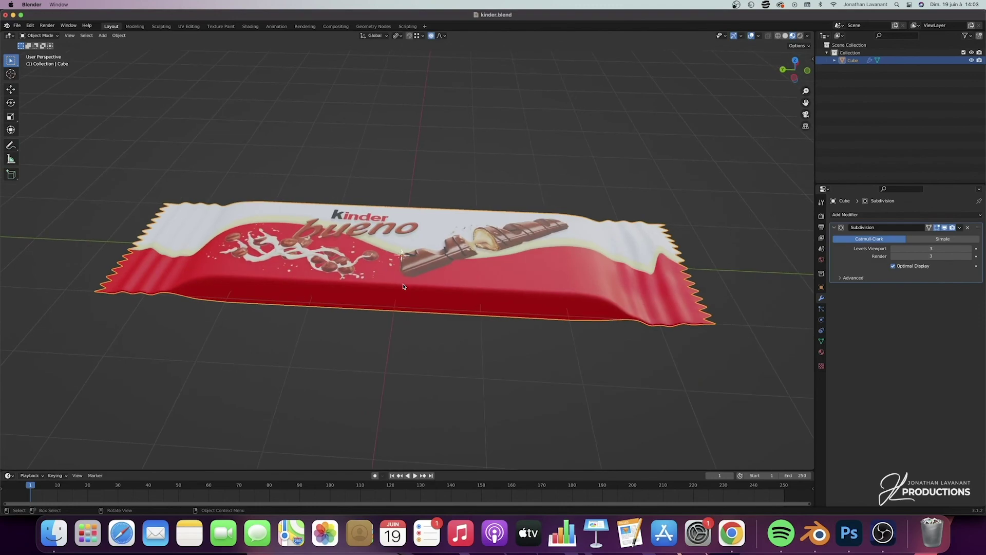